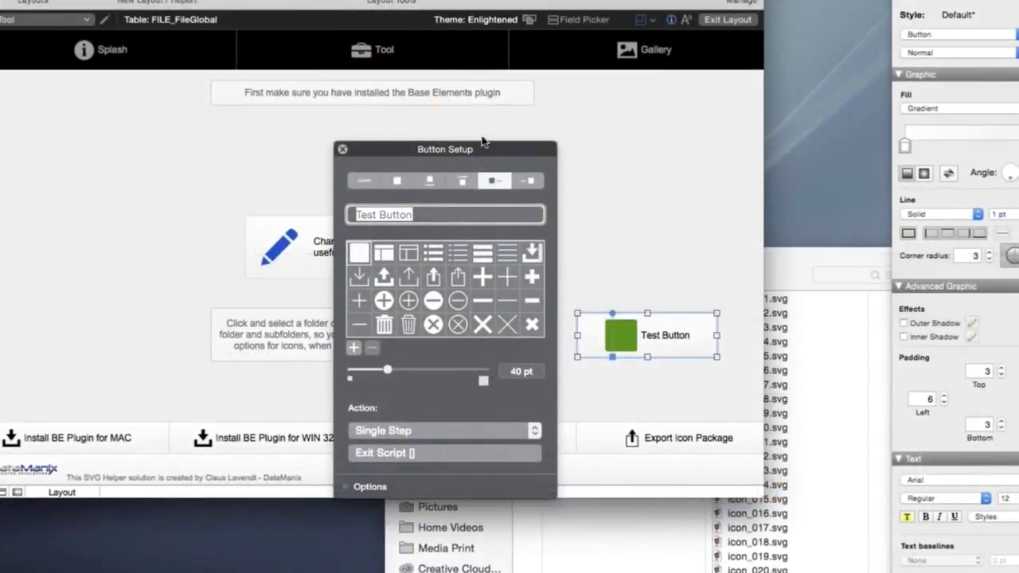
- Try several built-in icons on the Test Button, including share, plus, minus and X glyphs, ending with the filled circled X
{"action": "left_click_drag", "start_coordinate": [482, 139], "coordinate": [481, 127]}
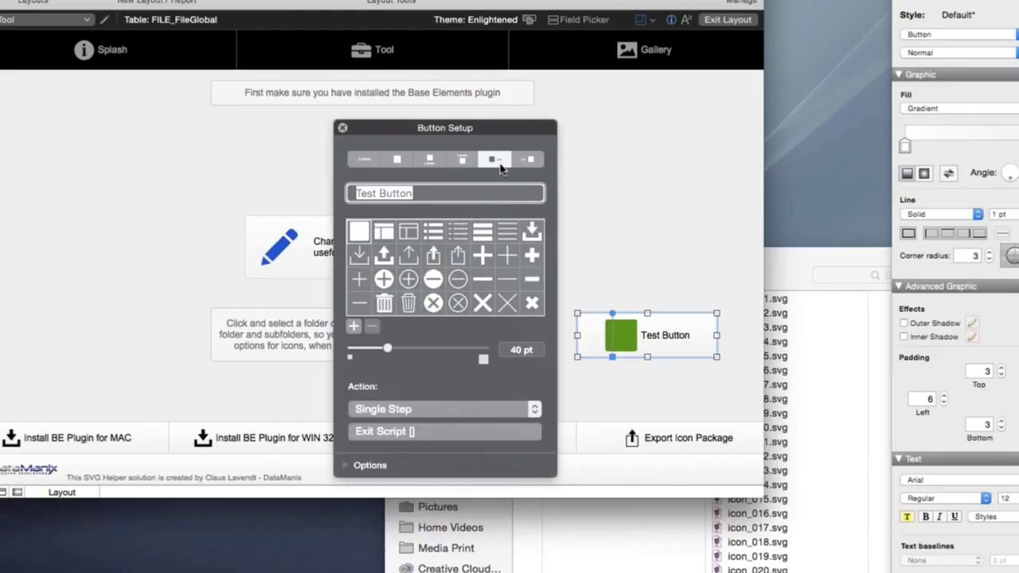
{"action": "left_click", "coordinate": [382, 252]}
{"action": "scroll", "coordinate": [454, 263], "scroll_direction": "down", "scroll_amount": 1}
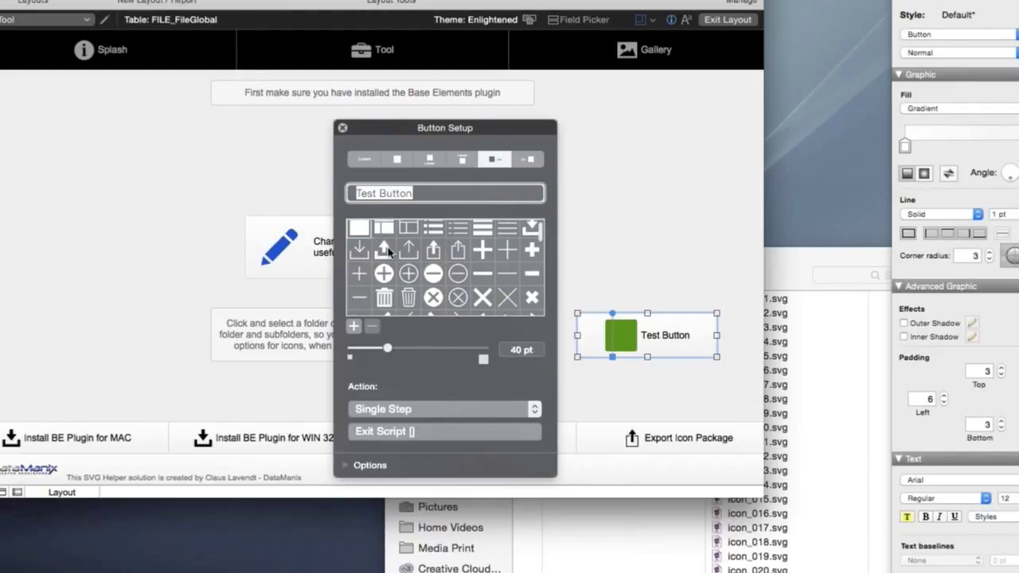
{"action": "left_click", "coordinate": [459, 251]}
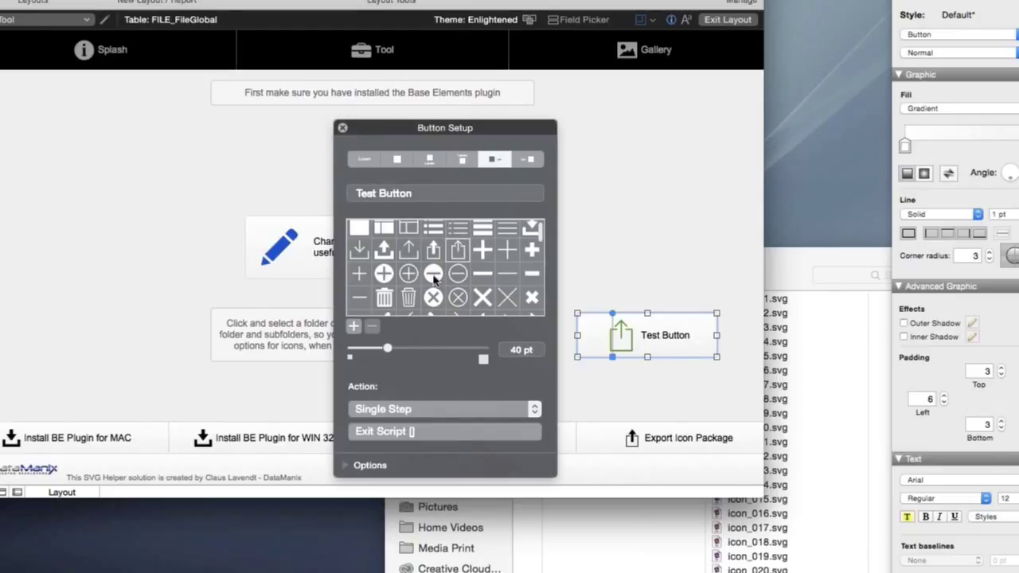
{"action": "left_click", "coordinate": [434, 274]}
{"action": "left_click", "coordinate": [407, 275]}
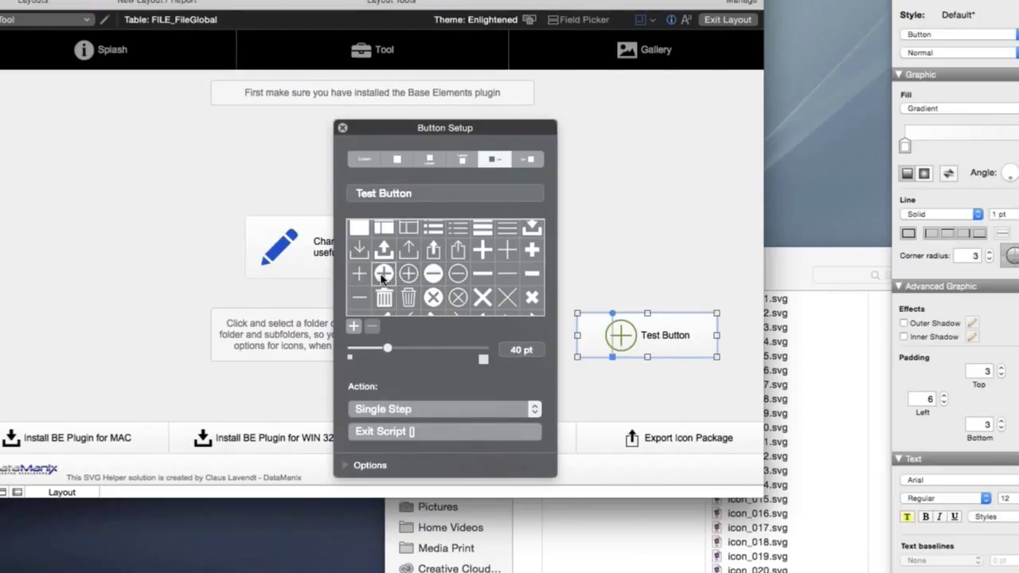
{"action": "left_click", "coordinate": [383, 274]}
{"action": "left_click", "coordinate": [483, 274]}
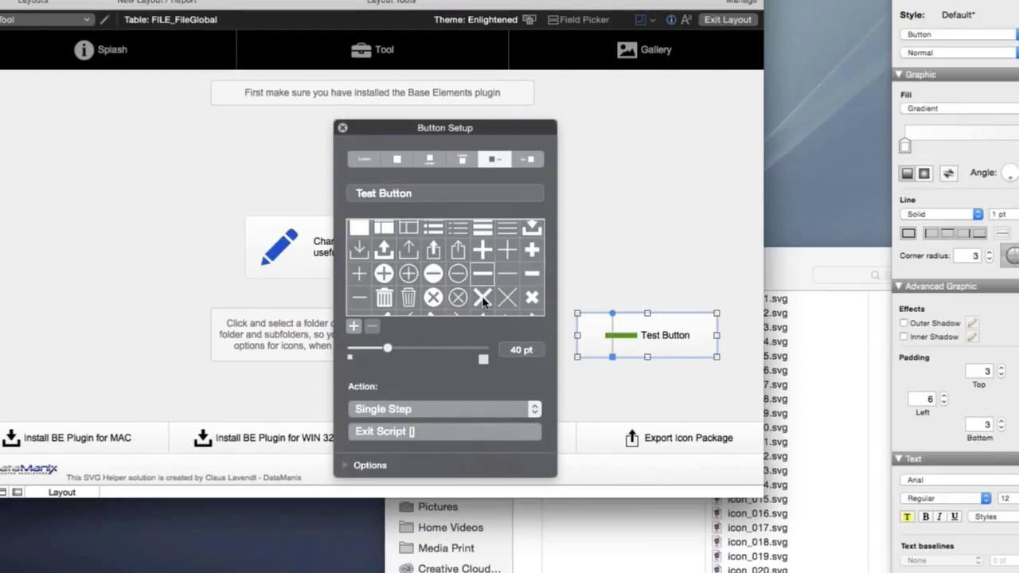
{"action": "left_click", "coordinate": [482, 297]}
{"action": "left_click", "coordinate": [433, 298]}
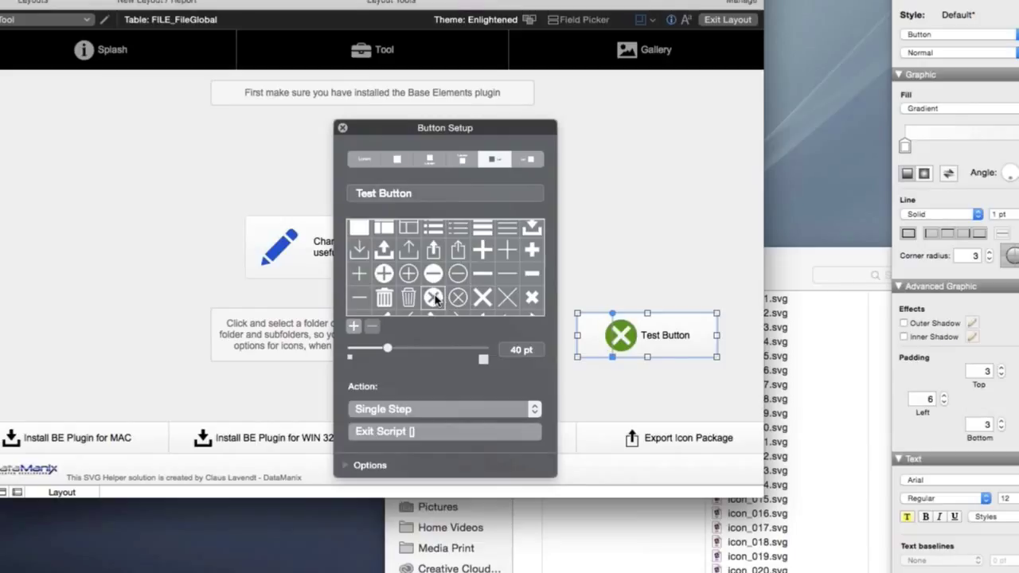
- Try the different label and icon arrangements for the Test Button, ending with the icon to the left of the label
{"action": "left_click", "coordinate": [398, 159]}
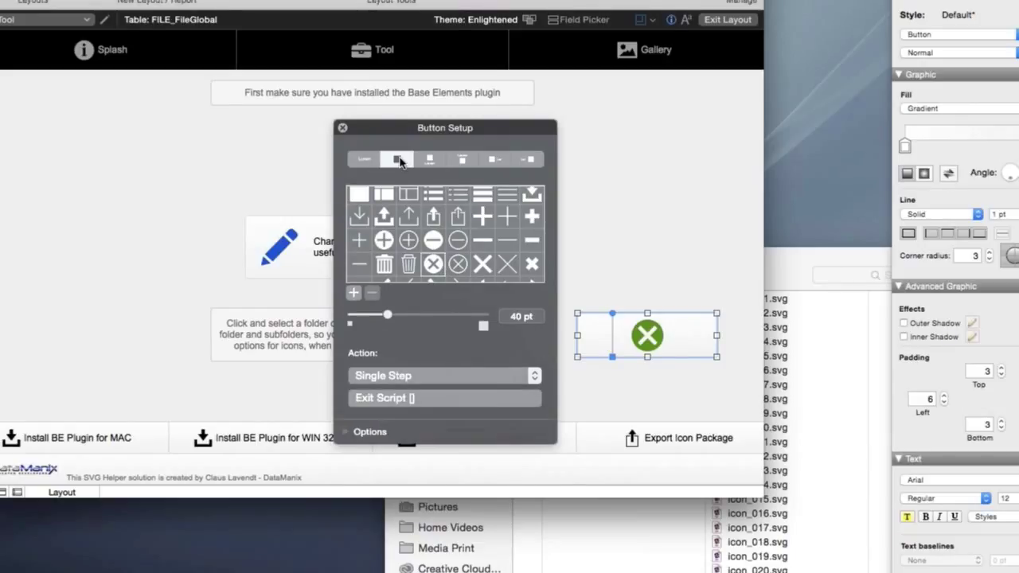
{"action": "left_click", "coordinate": [431, 160]}
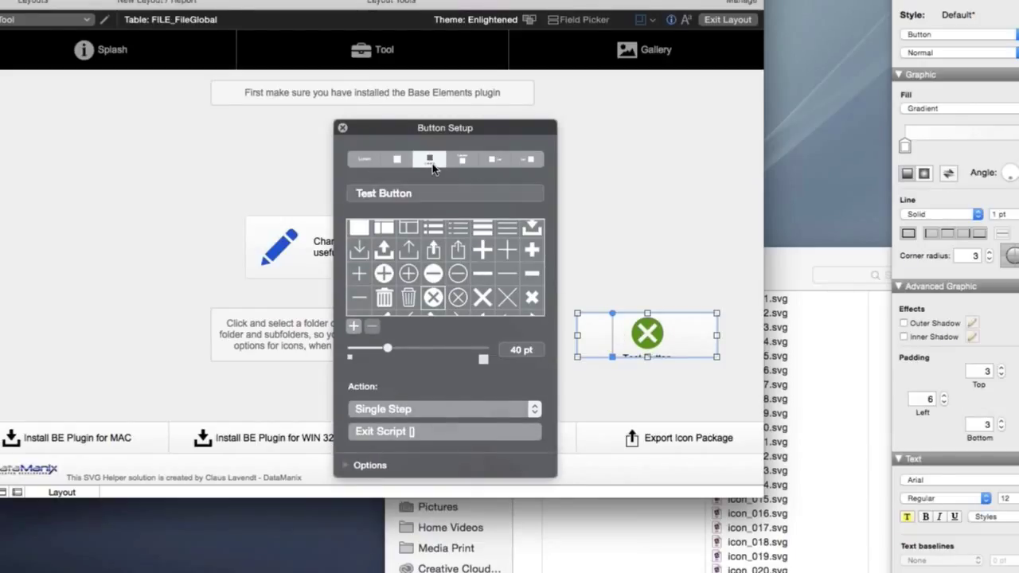
{"action": "left_click", "coordinate": [380, 161]}
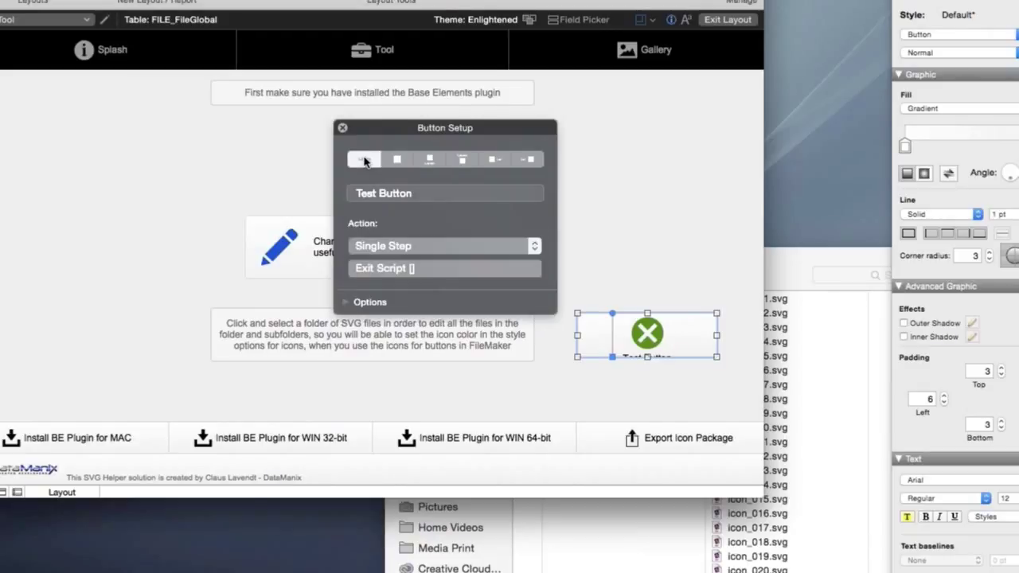
{"action": "left_click", "coordinate": [429, 164]}
{"action": "left_click", "coordinate": [462, 162]}
{"action": "left_click", "coordinate": [492, 163]}
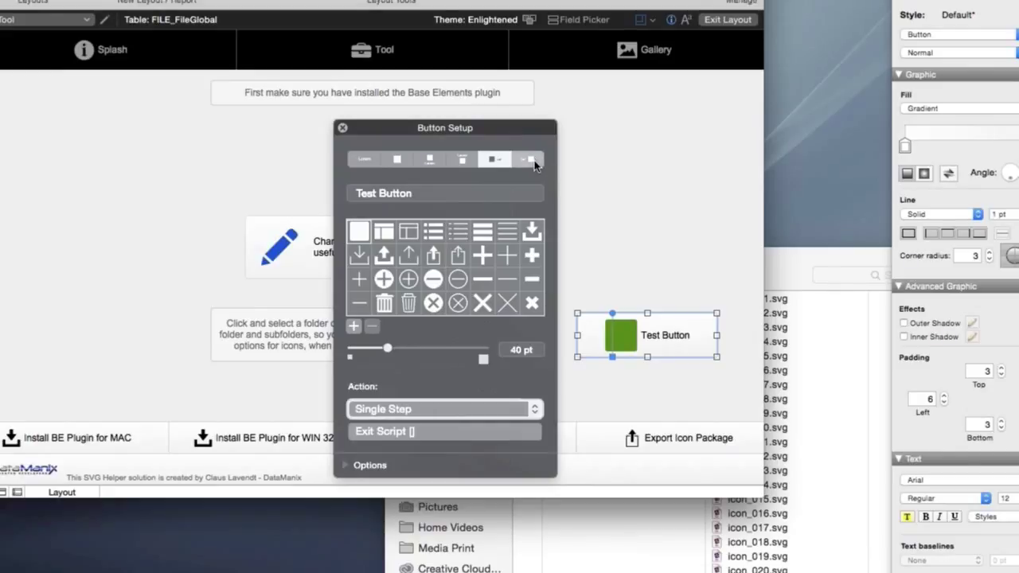
{"action": "left_click", "coordinate": [533, 162]}
{"action": "left_click", "coordinate": [494, 161]}
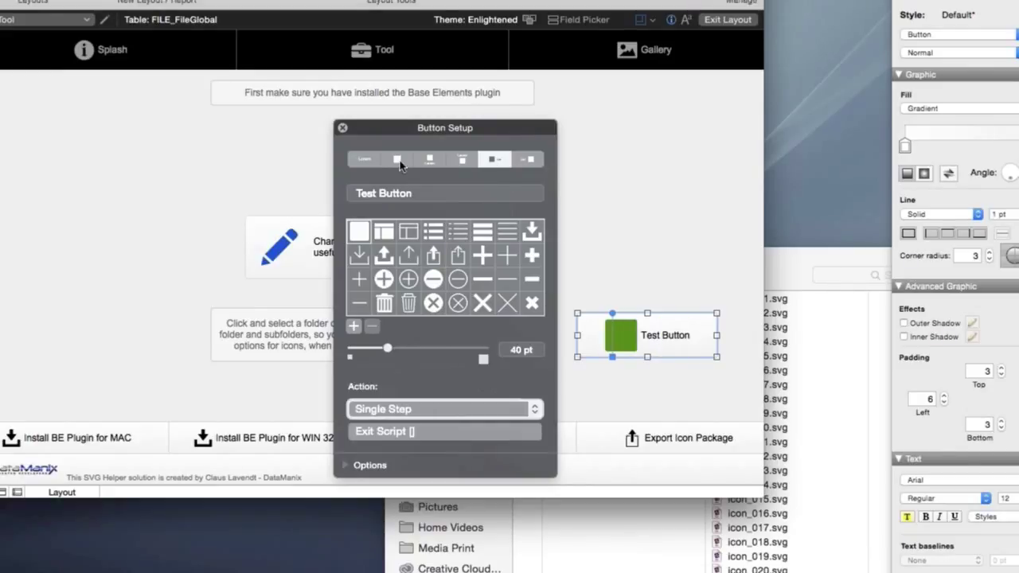
- Browse the built-in icon collection and assign the filled picture icon to the Test Button
{"action": "left_click", "coordinate": [385, 235]}
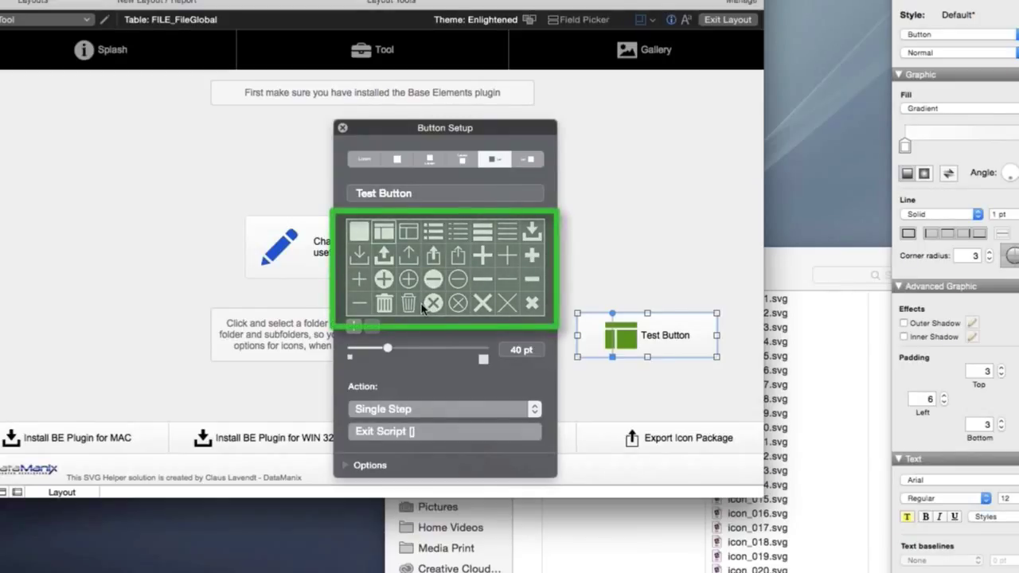
{"action": "scroll", "coordinate": [402, 256], "scroll_direction": "down", "scroll_amount": 2}
{"action": "scroll", "coordinate": [400, 254], "scroll_direction": "down", "scroll_amount": 10}
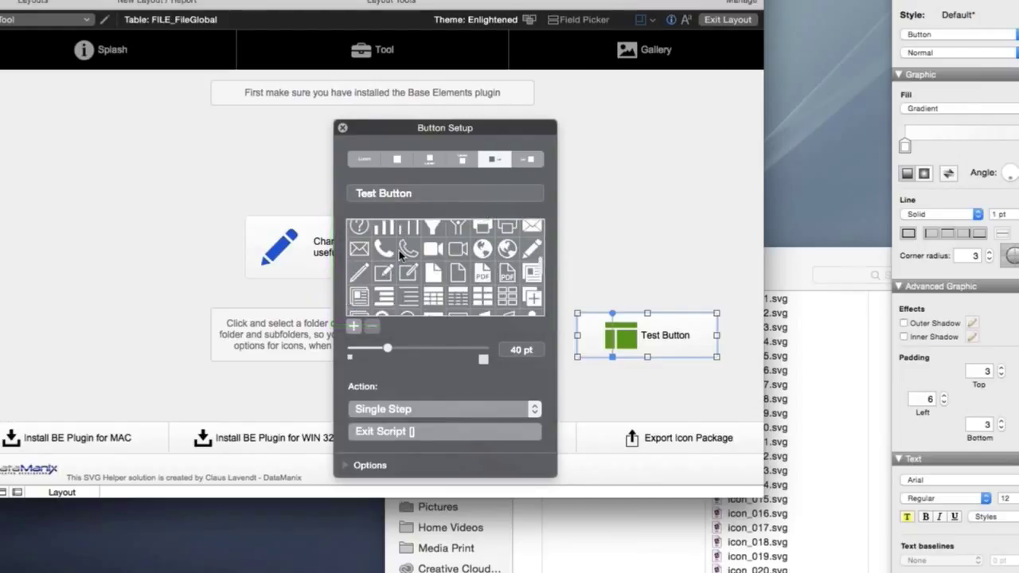
{"action": "scroll", "coordinate": [399, 250], "scroll_direction": "down", "scroll_amount": 2}
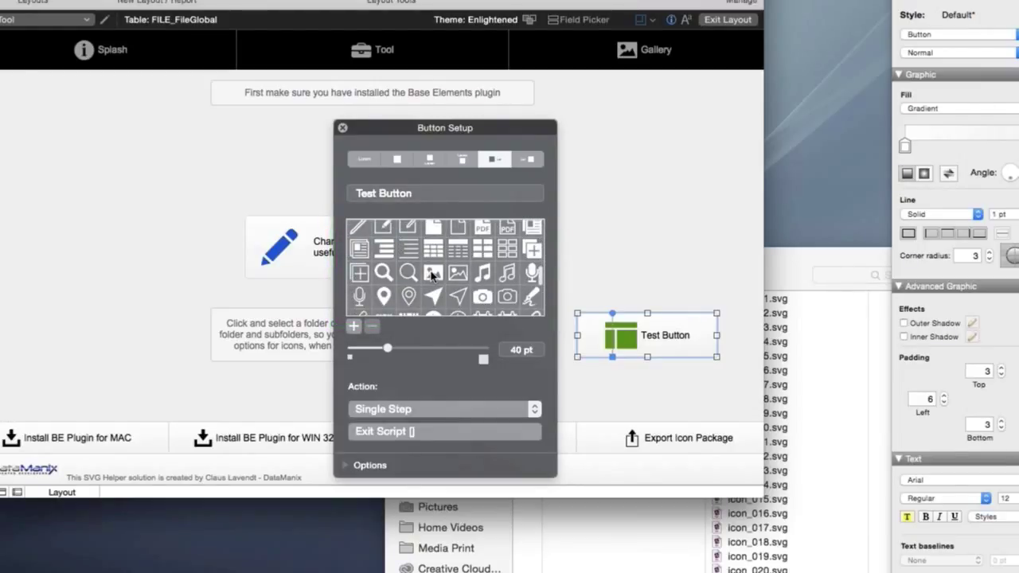
{"action": "left_click", "coordinate": [433, 273]}
{"action": "left_click", "coordinate": [459, 275]}
{"action": "left_click", "coordinate": [433, 275]}
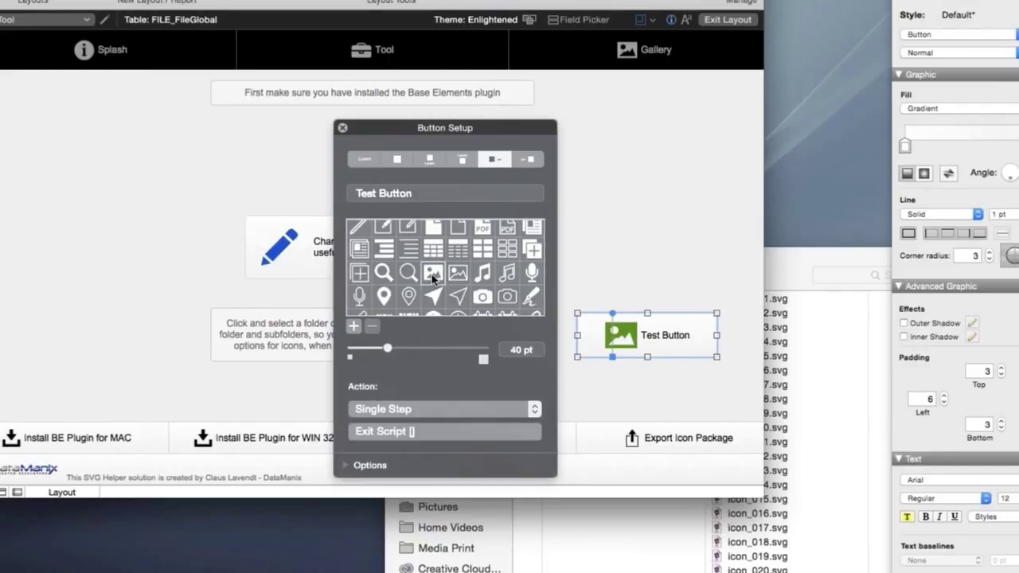
- Enlarge the Test Button to cover much of the layout and try its icon at 128, 42 and 122 pt
{"action": "left_click_drag", "start_coordinate": [446, 131], "coordinate": [215, 104]}
{"action": "left_click_drag", "start_coordinate": [704, 350], "coordinate": [716, 402]}
{"action": "left_click_drag", "start_coordinate": [100, 321], "coordinate": [198, 327]}
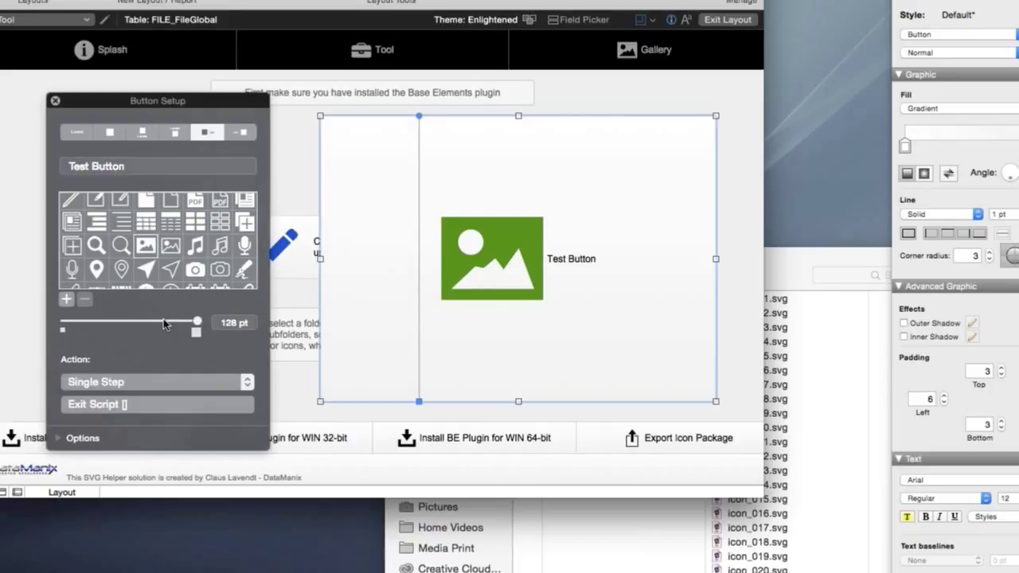
{"action": "left_click", "coordinate": [105, 322]}
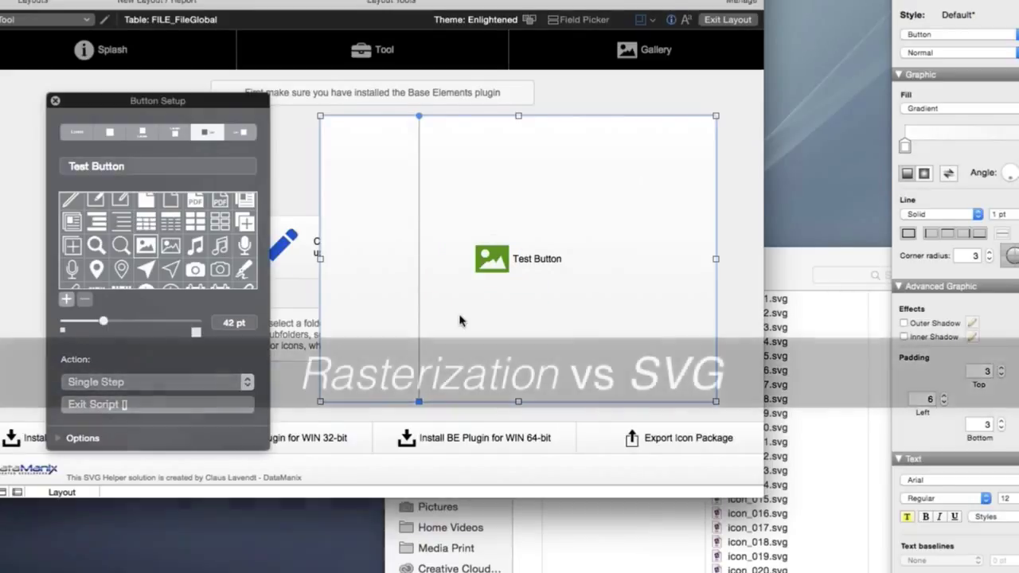
{"action": "left_click_drag", "start_coordinate": [104, 322], "coordinate": [191, 327]}
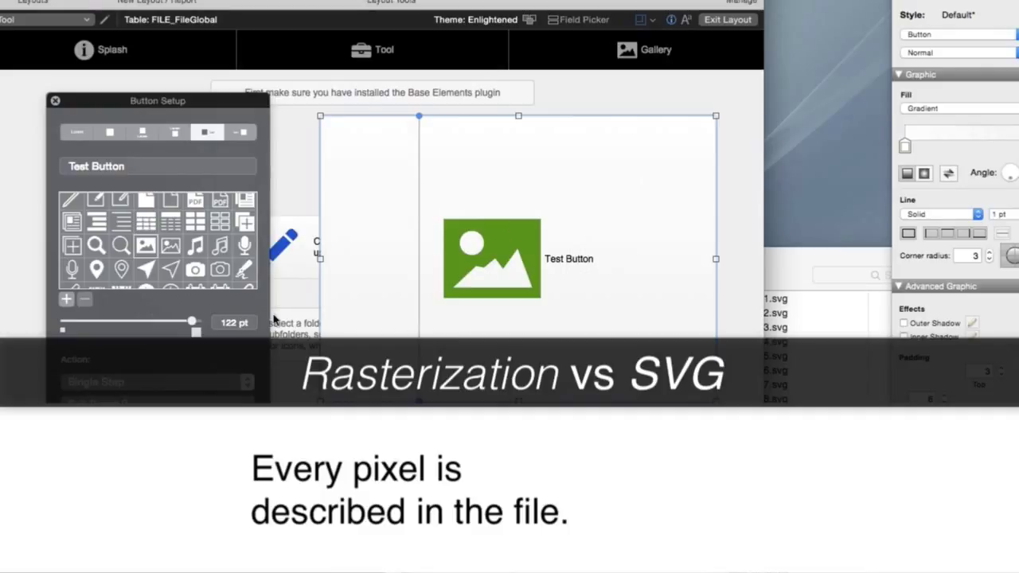
- Set the Test Button's icon size to 39 pt, shrink the button to fit around its icon and label, and deselect it
{"action": "left_click_drag", "start_coordinate": [138, 324], "coordinate": [100, 323]}
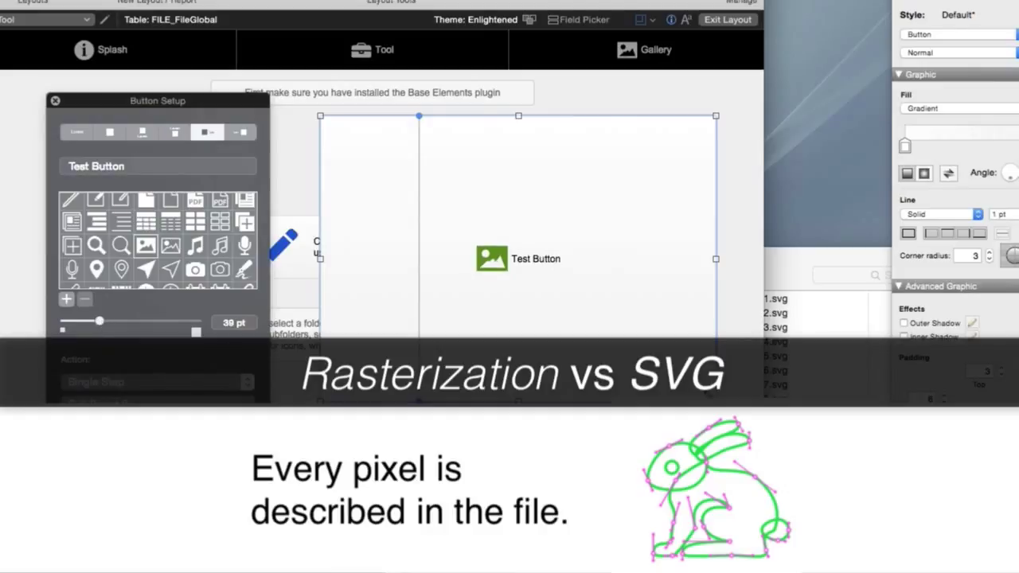
{"action": "left_click_drag", "start_coordinate": [708, 395], "coordinate": [674, 345]}
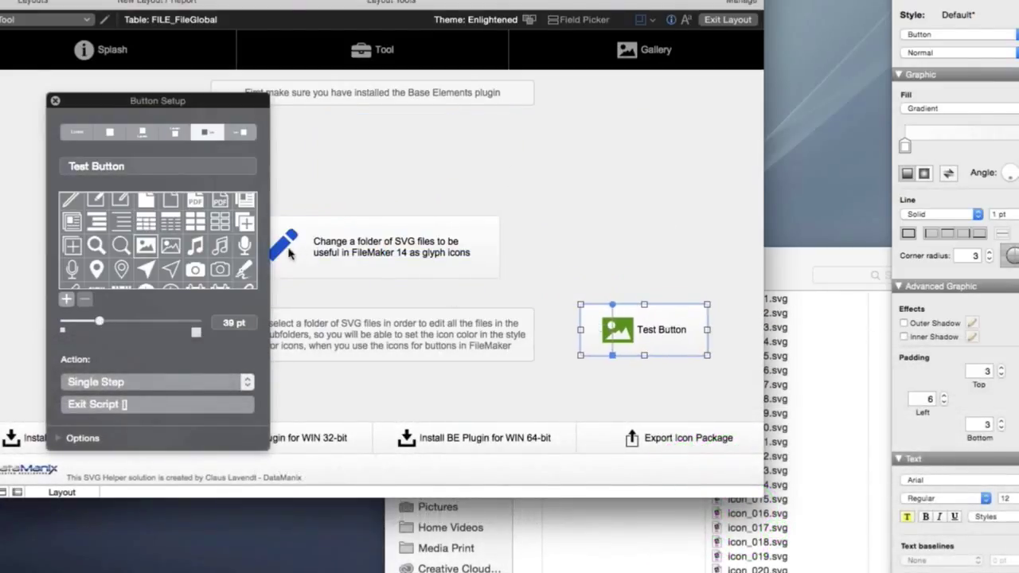
{"action": "left_click_drag", "start_coordinate": [160, 112], "coordinate": [450, 120]}
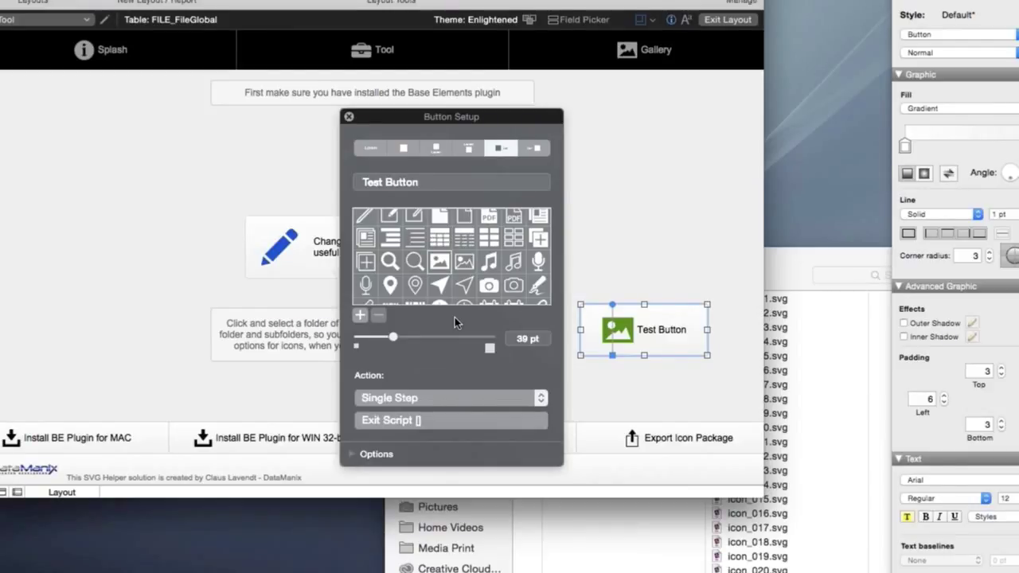
{"action": "left_click", "coordinate": [741, 271]}
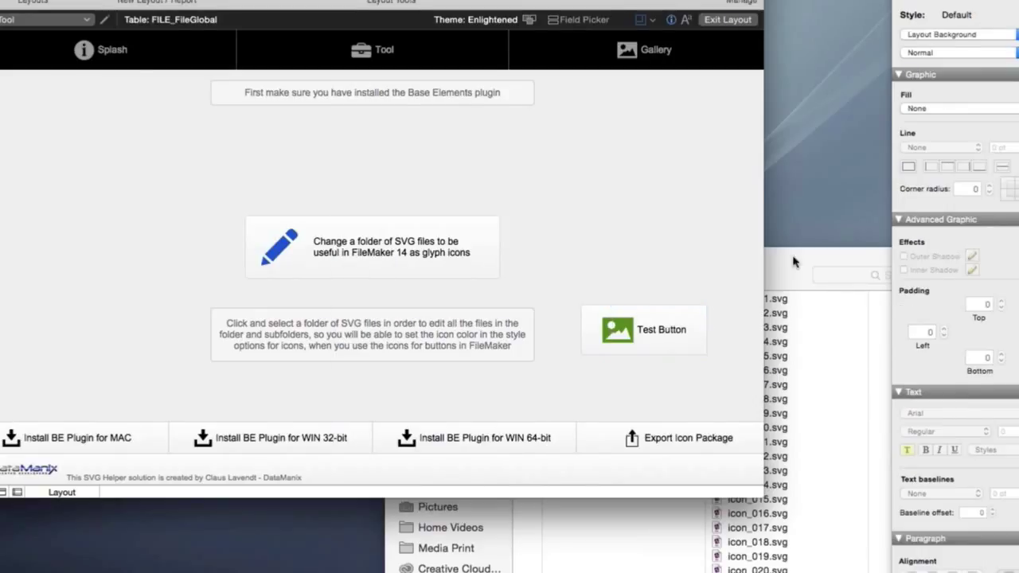
- Switch to Finder and open icon_001.svg from the SVG folder in the text editor
{"action": "left_click", "coordinate": [785, 260]}
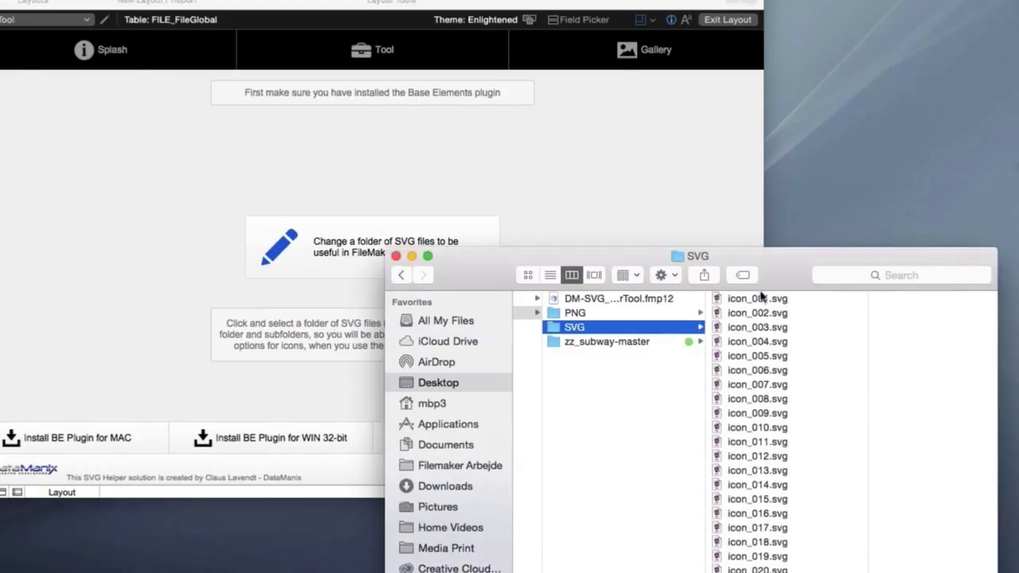
{"action": "left_click_drag", "start_coordinate": [719, 239], "coordinate": [448, 335]}
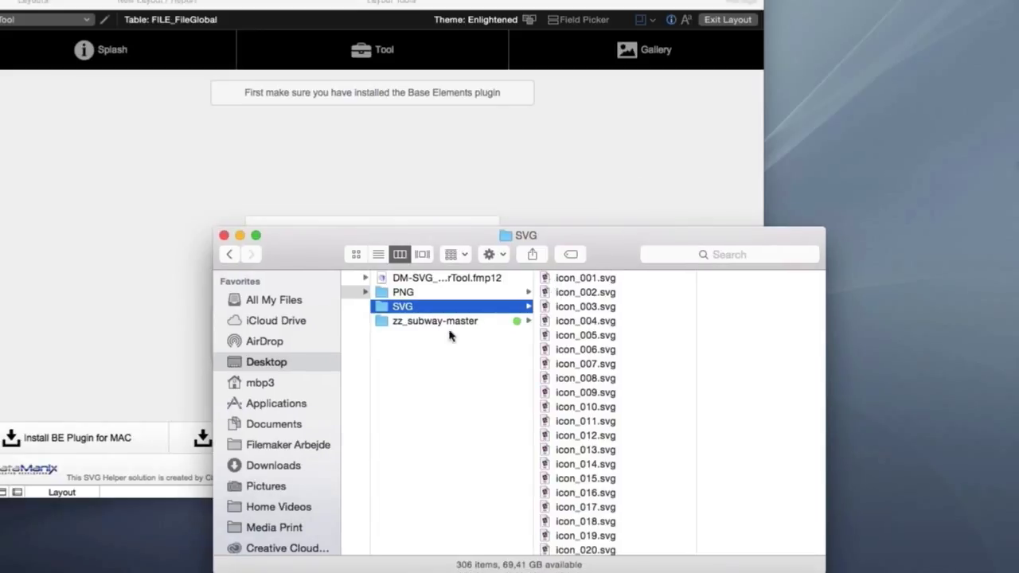
{"action": "left_click", "coordinate": [546, 278]}
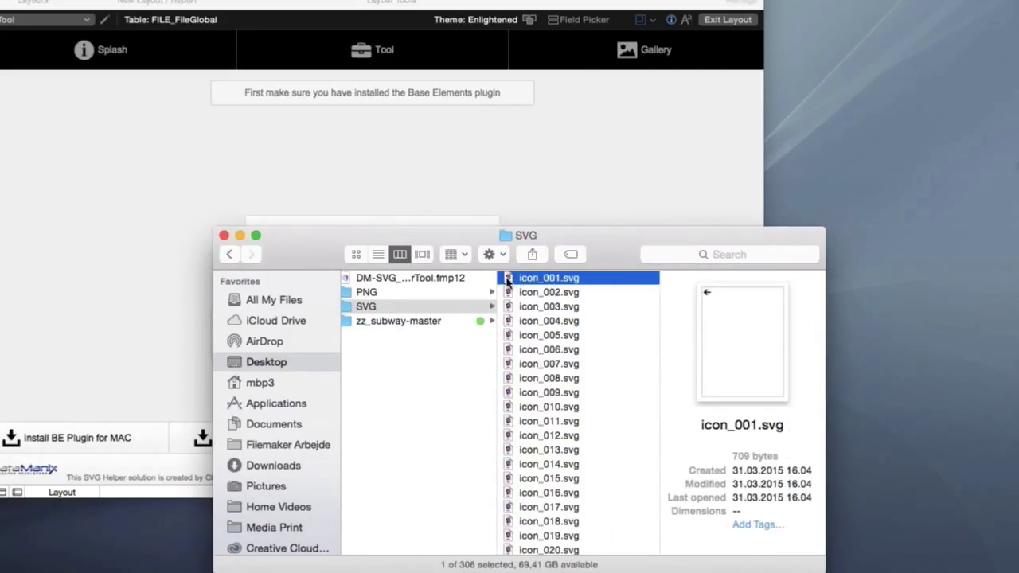
{"action": "double_click", "coordinate": [507, 280]}
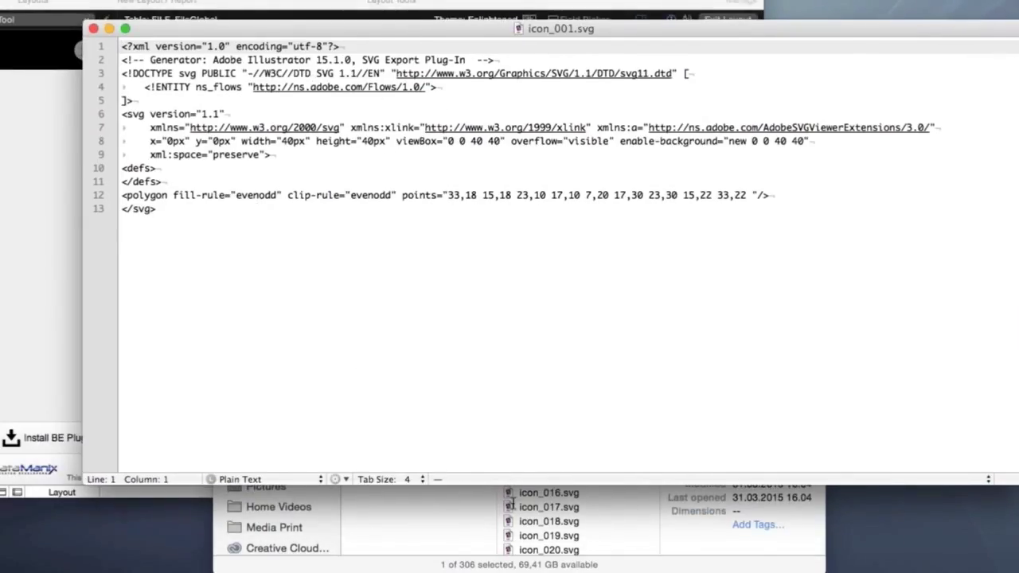
- Preview icon_001.svg as an image and examine the polygon definition on line 12 of its source code
{"action": "left_click", "coordinate": [578, 567]}
{"action": "key", "text": "space"}
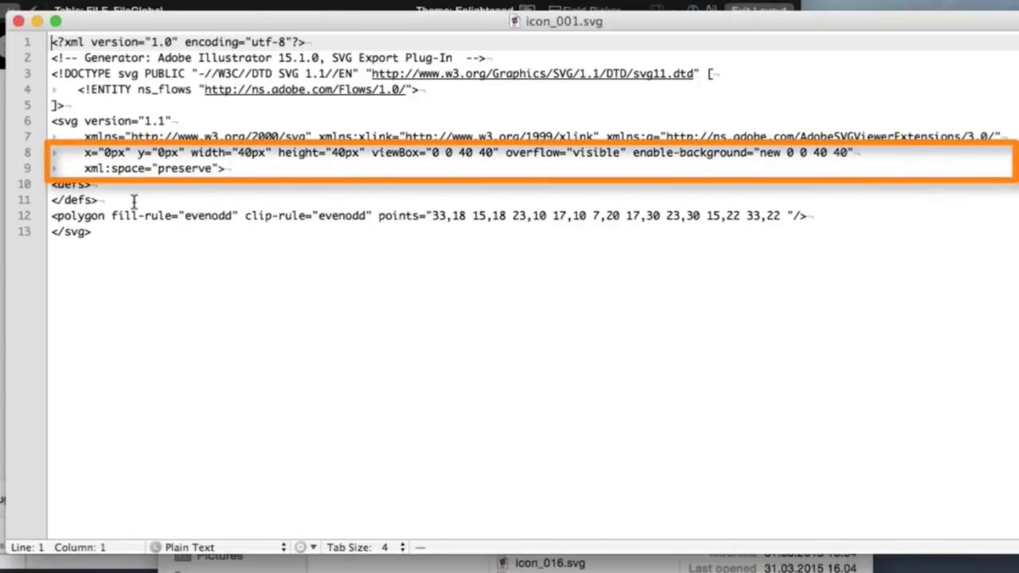
{"action": "left_click_drag", "start_coordinate": [50, 216], "coordinate": [806, 215]}
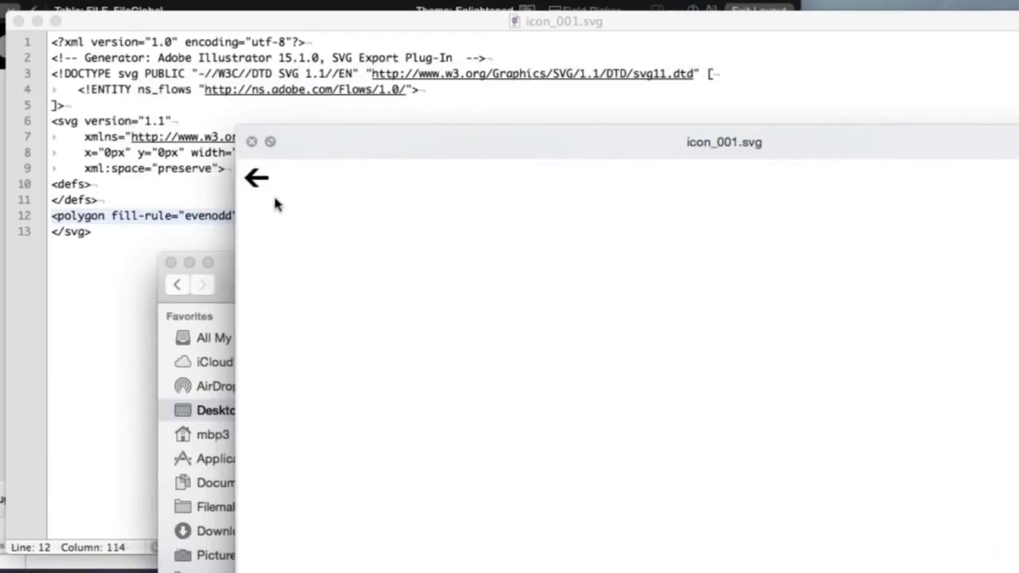
{"action": "left_click", "coordinate": [252, 142]}
{"action": "left_click", "coordinate": [582, 259]}
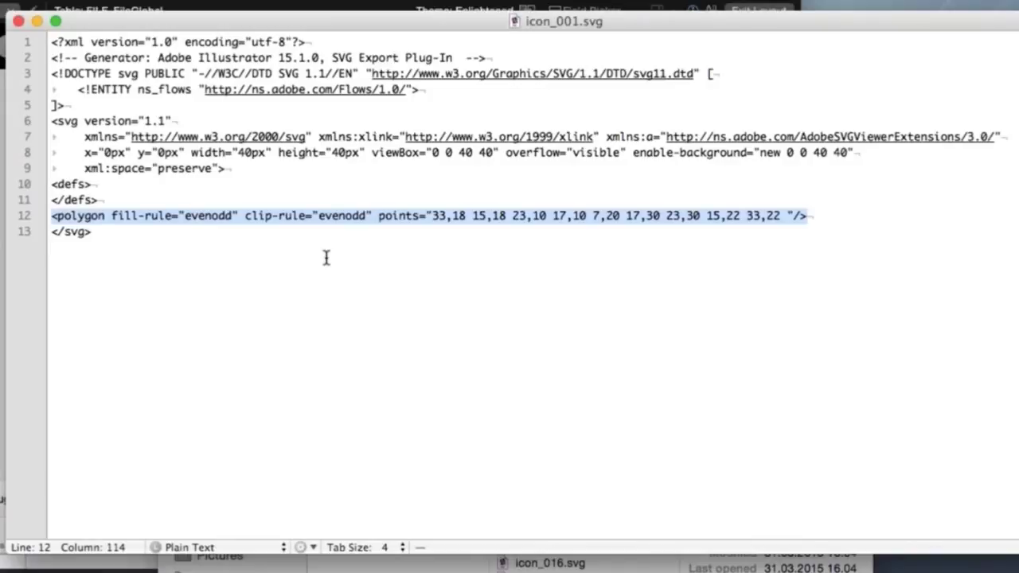
- Switch to Finder and open icon_001.png from the PNG folder in the text editor
{"action": "key", "text": "super+Tab"}
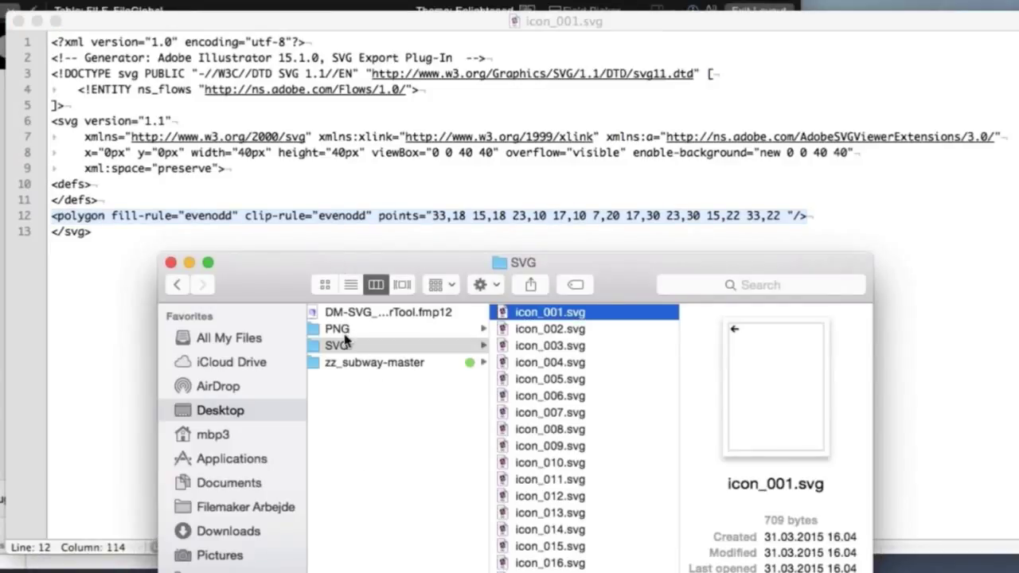
{"action": "left_click", "coordinate": [346, 329]}
{"action": "left_click", "coordinate": [523, 317]}
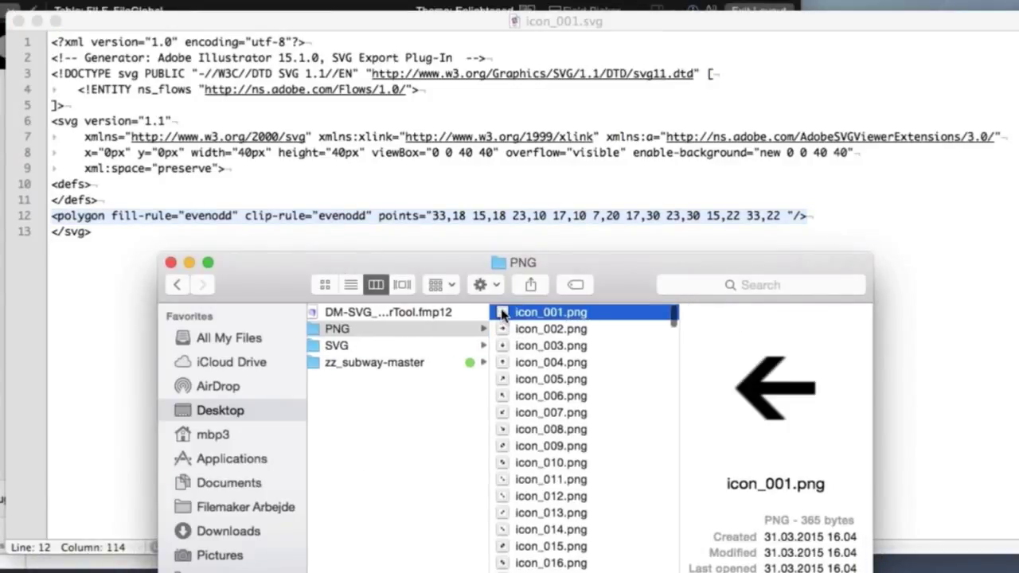
{"action": "left_click_drag", "start_coordinate": [502, 315], "coordinate": [205, 45]}
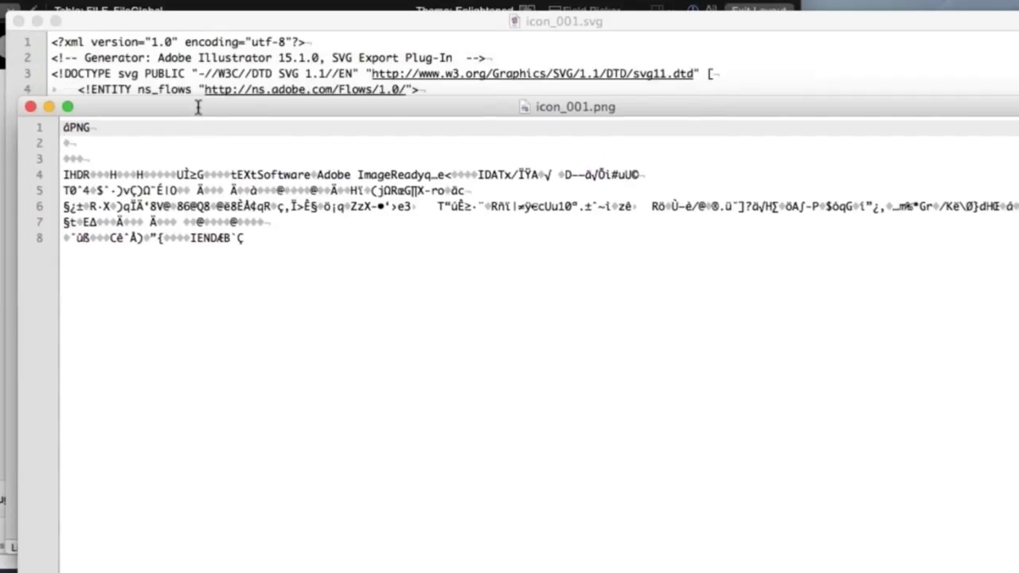
- Select the entire raw contents of icon_001.png to examine them against the SVG code, and clear the selection
{"action": "left_click_drag", "start_coordinate": [245, 238], "coordinate": [41, 128]}
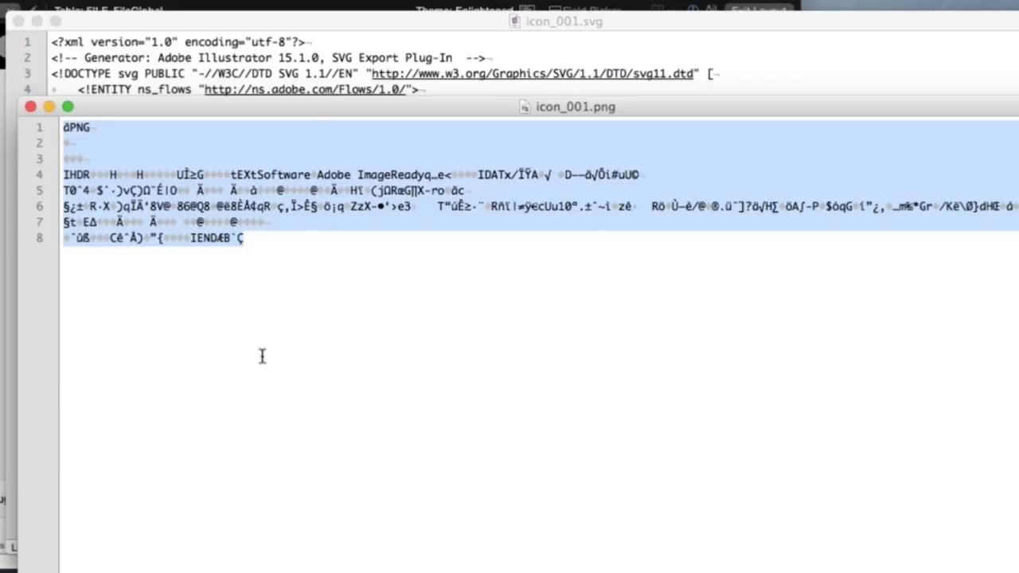
{"action": "left_click_drag", "start_coordinate": [307, 114], "coordinate": [295, 114]}
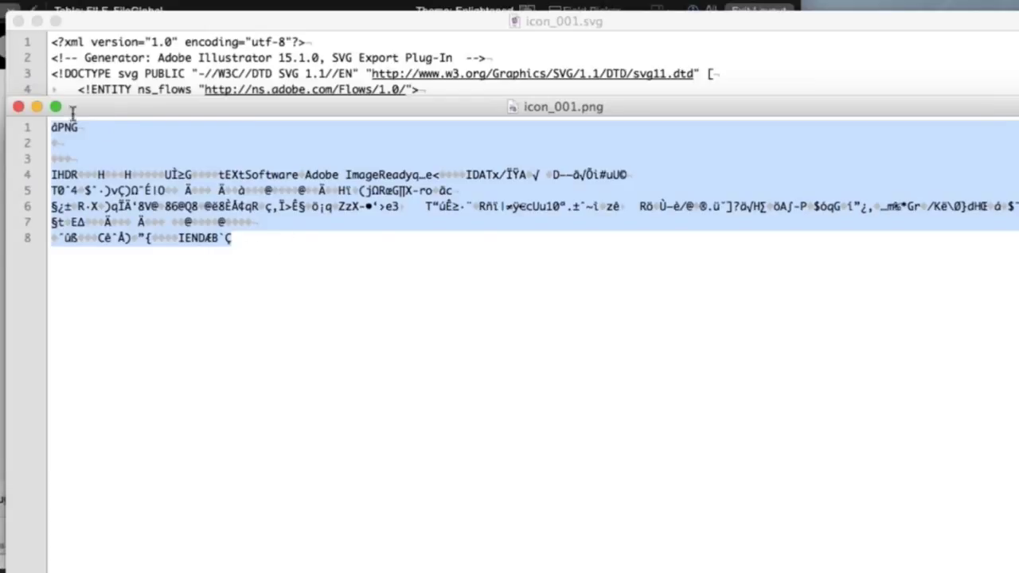
{"action": "left_click", "coordinate": [348, 306]}
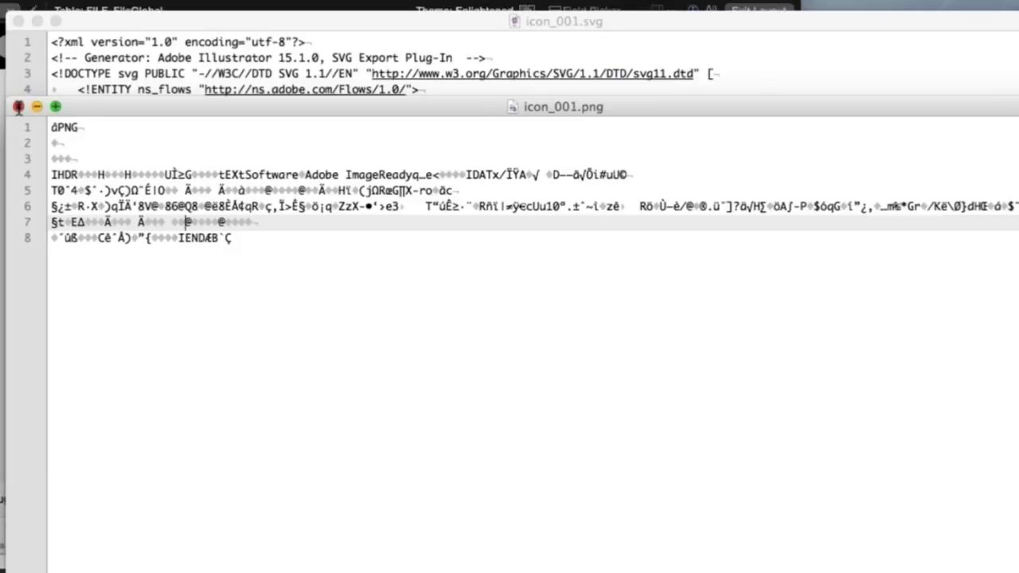
- Close the icon_001.png and icon_001.svg files in the text editor
{"action": "left_click", "coordinate": [18, 106]}
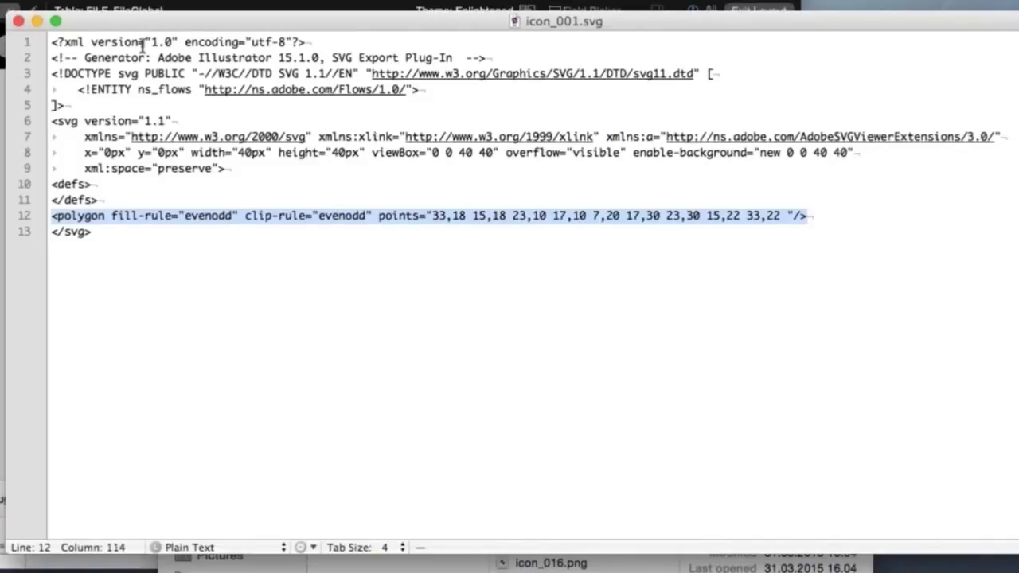
{"action": "left_click", "coordinate": [56, 21]}
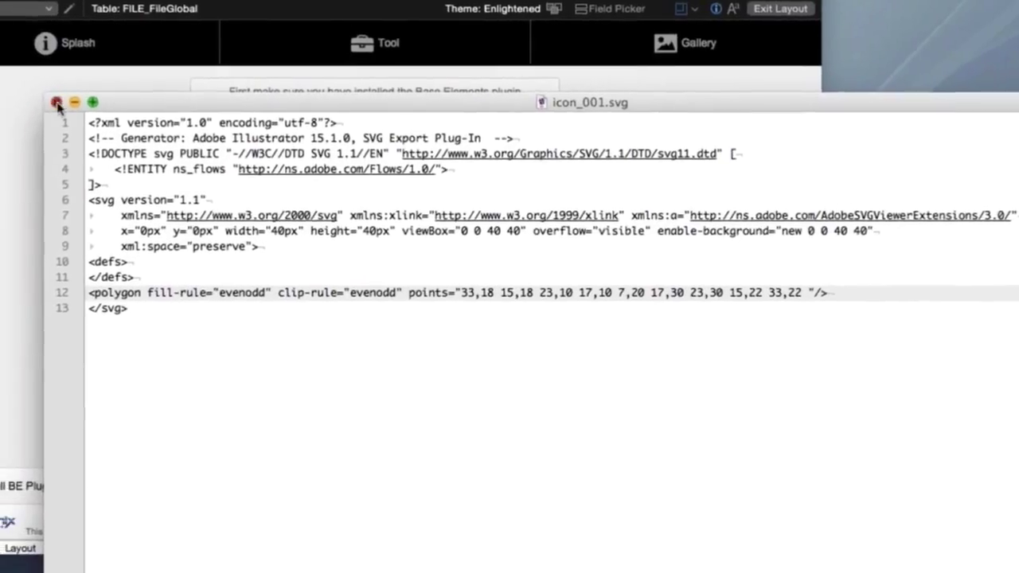
{"action": "left_click", "coordinate": [59, 104]}
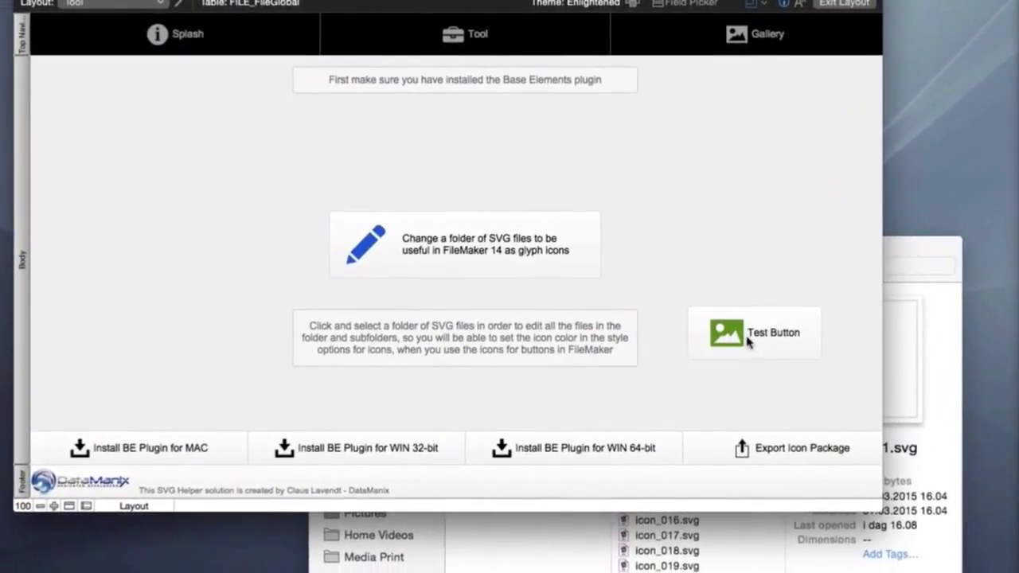
- Switch to FileMaker and import icon_001.svg from the SVG folder as the Test Button's icon
{"action": "left_click", "coordinate": [748, 341]}
{"action": "left_click", "coordinate": [696, 211]}
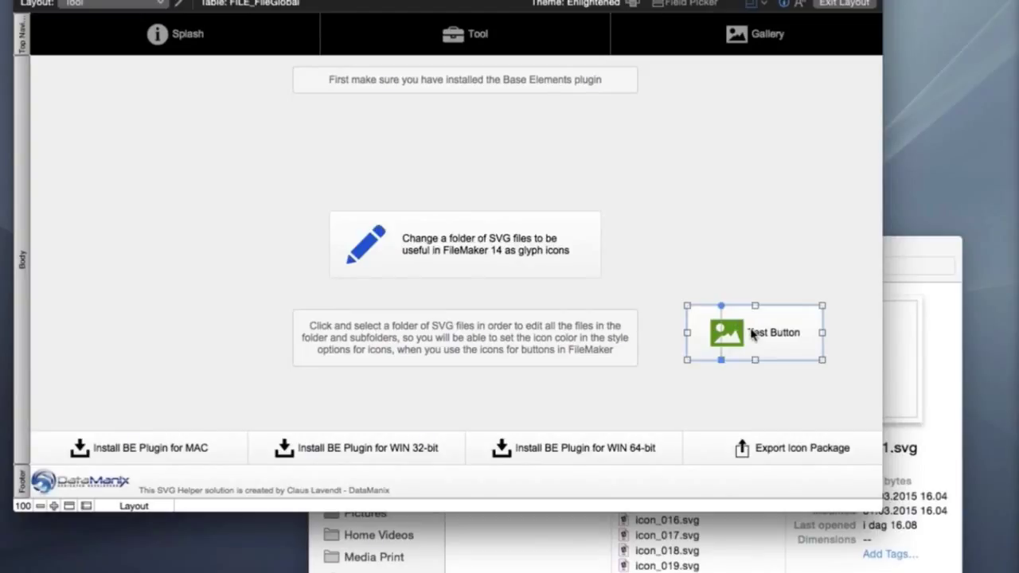
{"action": "double_click", "coordinate": [752, 335]}
{"action": "left_click_drag", "start_coordinate": [1012, 295], "coordinate": [265, 9]}
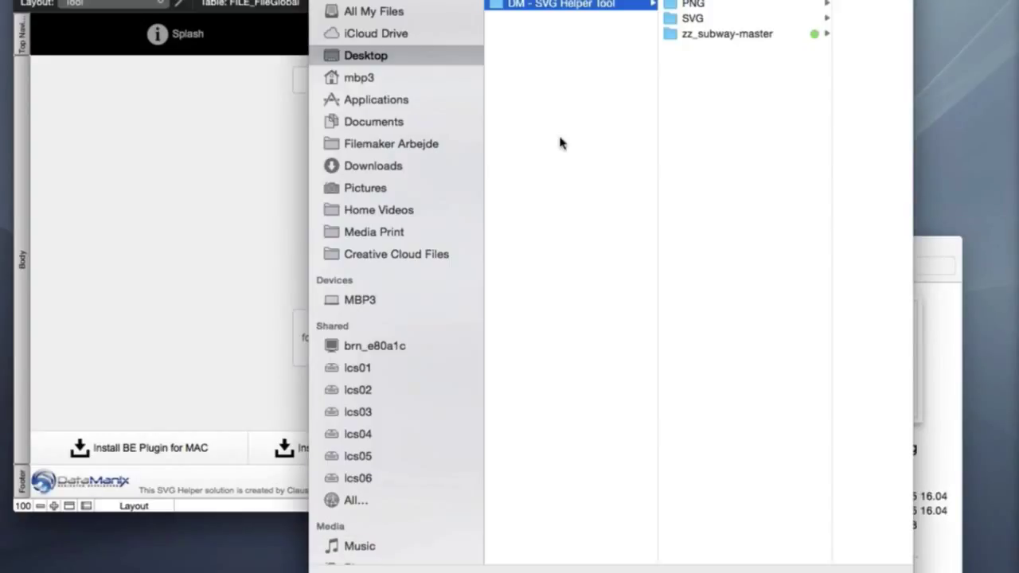
{"action": "left_click", "coordinate": [599, 18]}
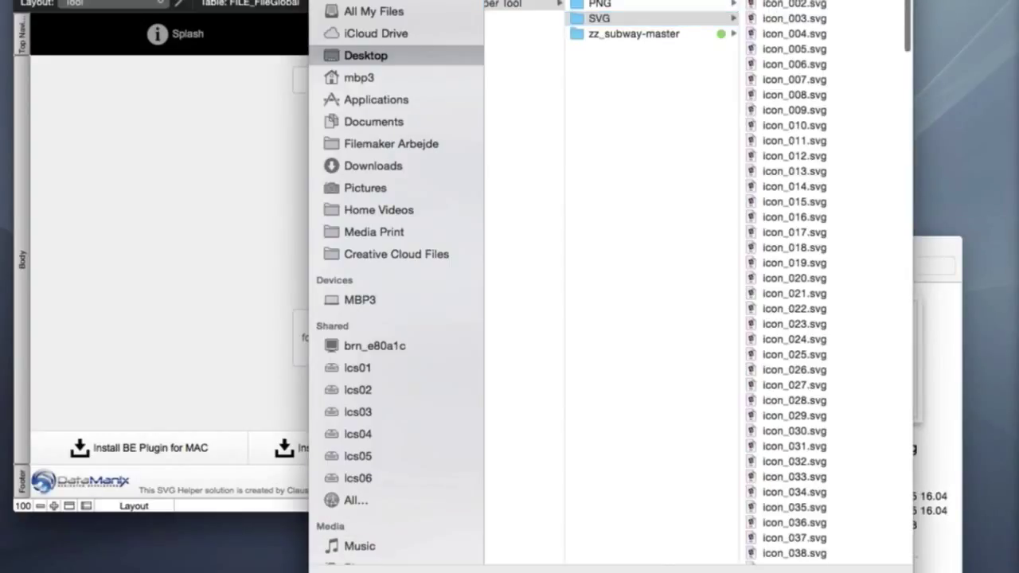
{"action": "key", "text": "Right"}
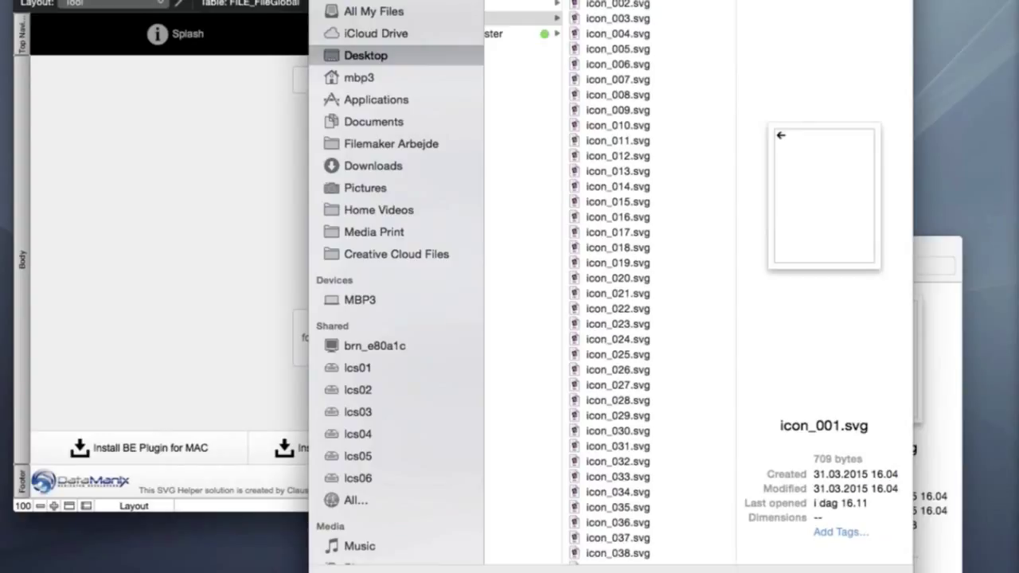
{"action": "key", "text": "Return"}
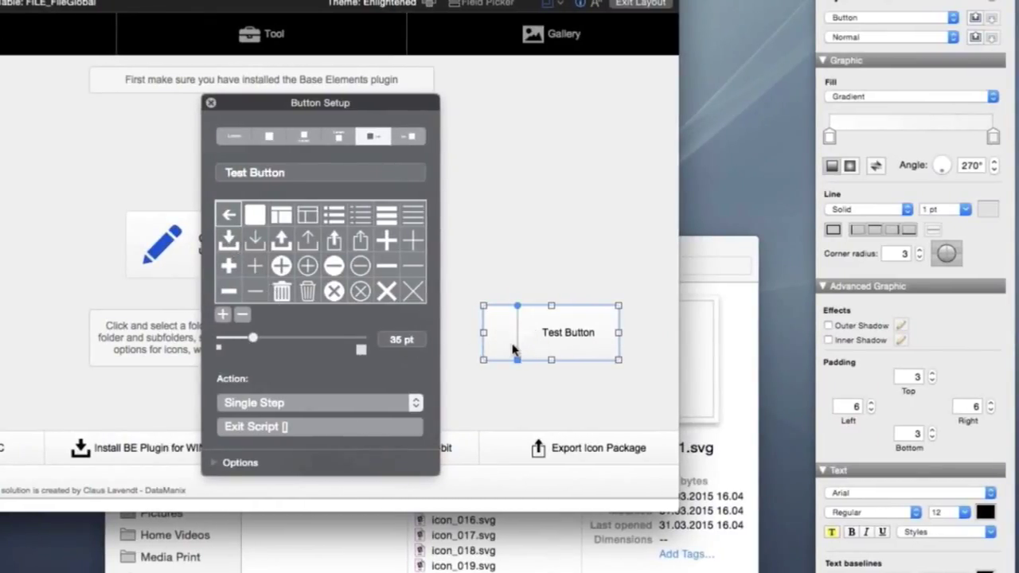
- Set the Test Button's icon fill to blue 2982FE, dark red and blue again in turn, and deselect the button
{"action": "left_click", "coordinate": [901, 17]}
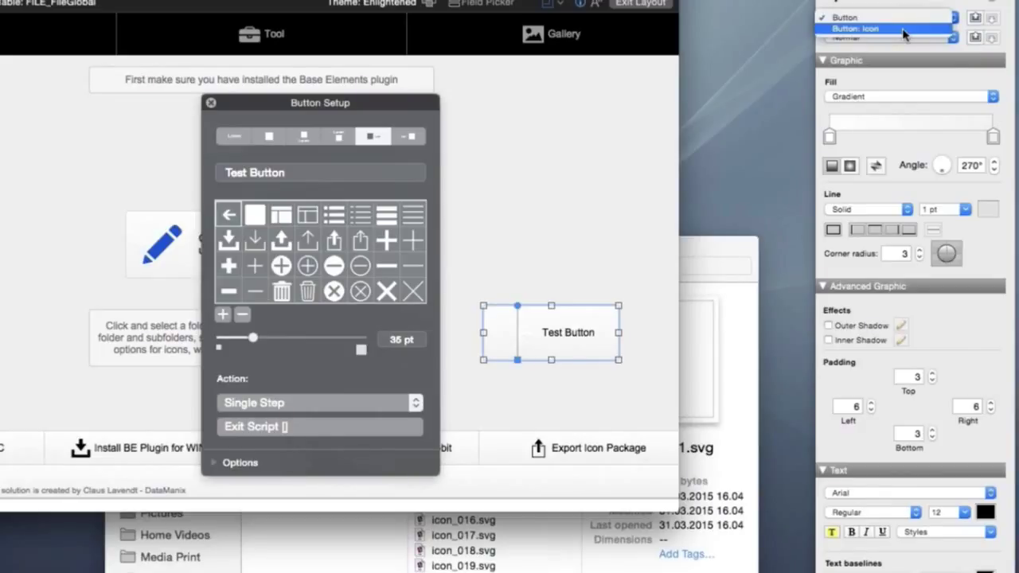
{"action": "left_click", "coordinate": [903, 29]}
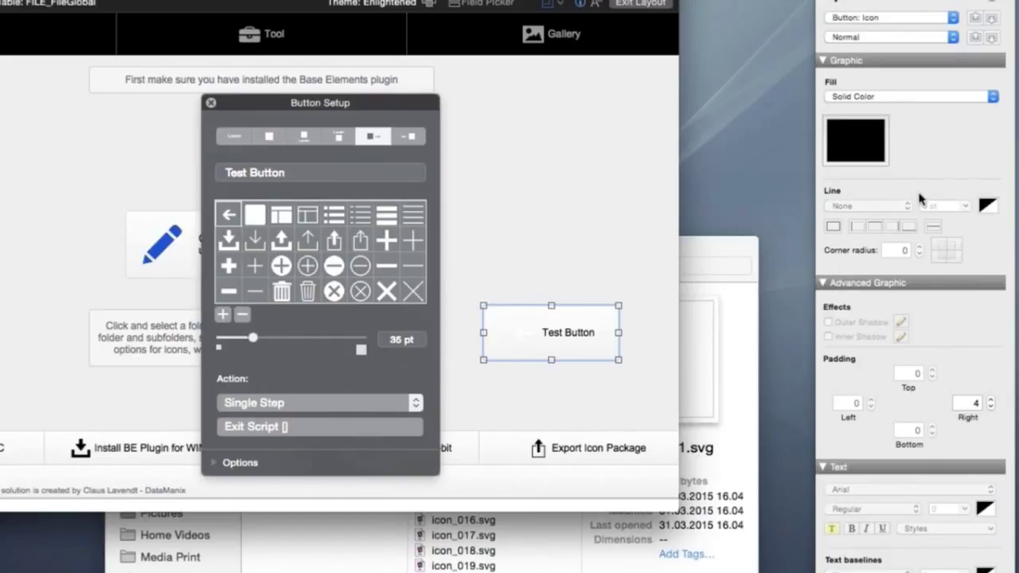
{"action": "left_click", "coordinate": [852, 144]}
{"action": "left_click", "coordinate": [848, 230]}
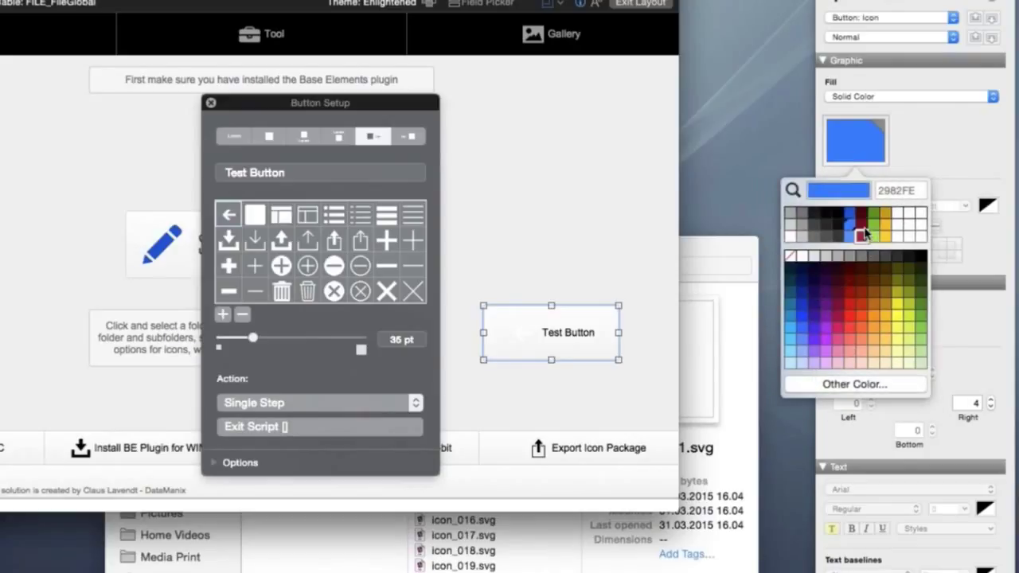
{"action": "left_click", "coordinate": [861, 220]}
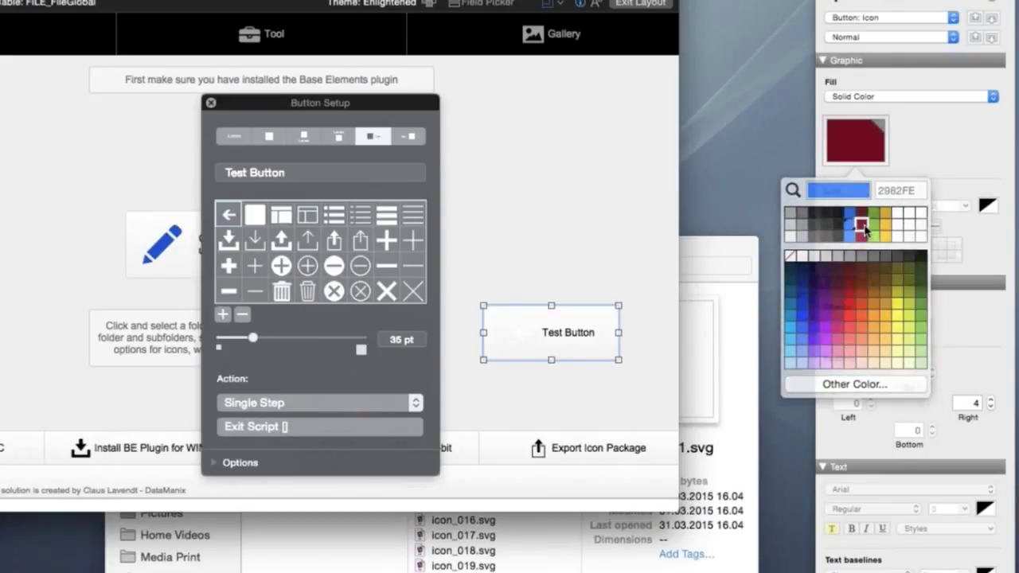
{"action": "left_click", "coordinate": [856, 143]}
{"action": "left_click", "coordinate": [851, 226]}
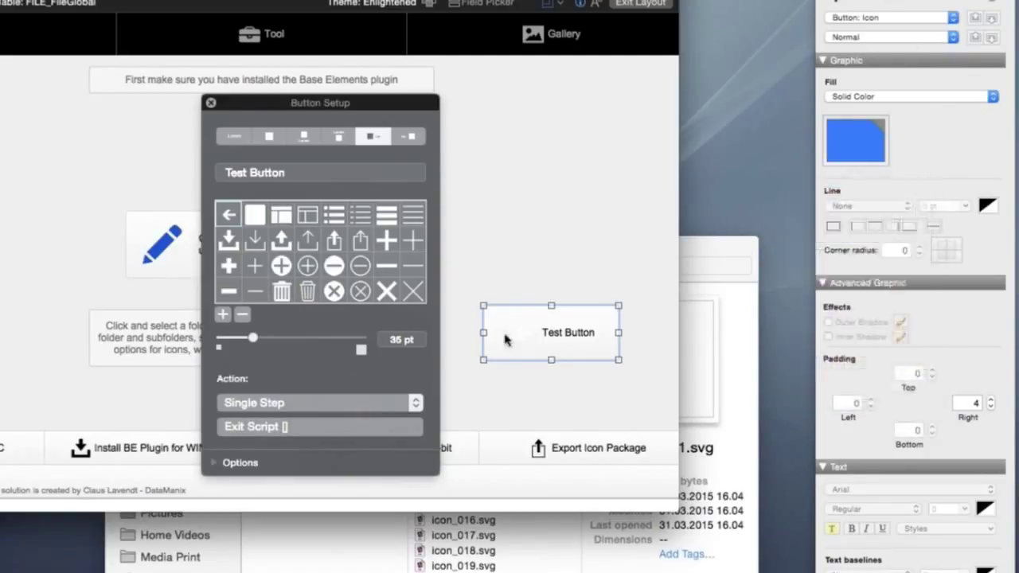
{"action": "left_click", "coordinate": [501, 249]}
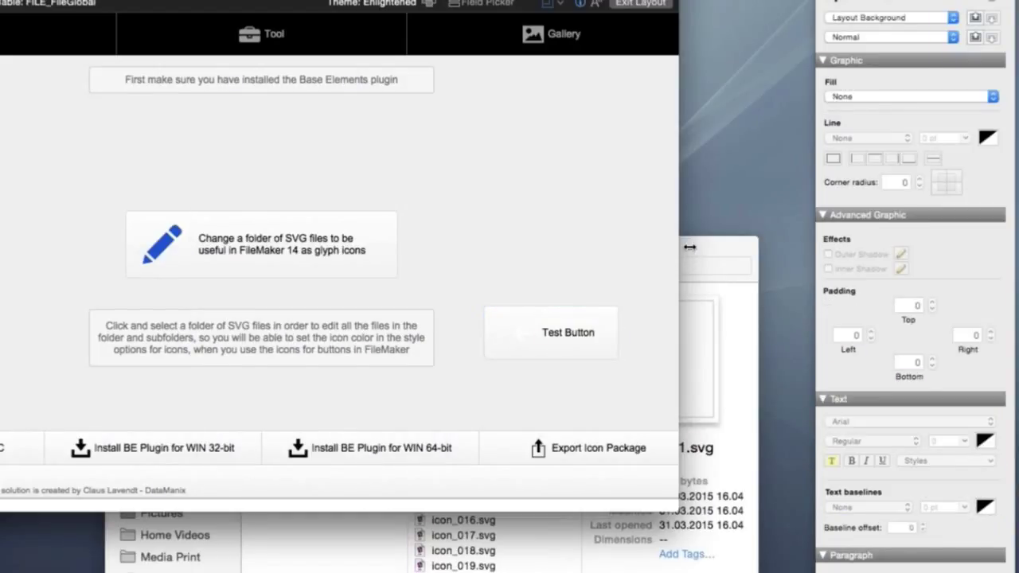
- Reopen the setup of Test Button and move its dialog clear of the button
{"action": "left_click", "coordinate": [569, 325]}
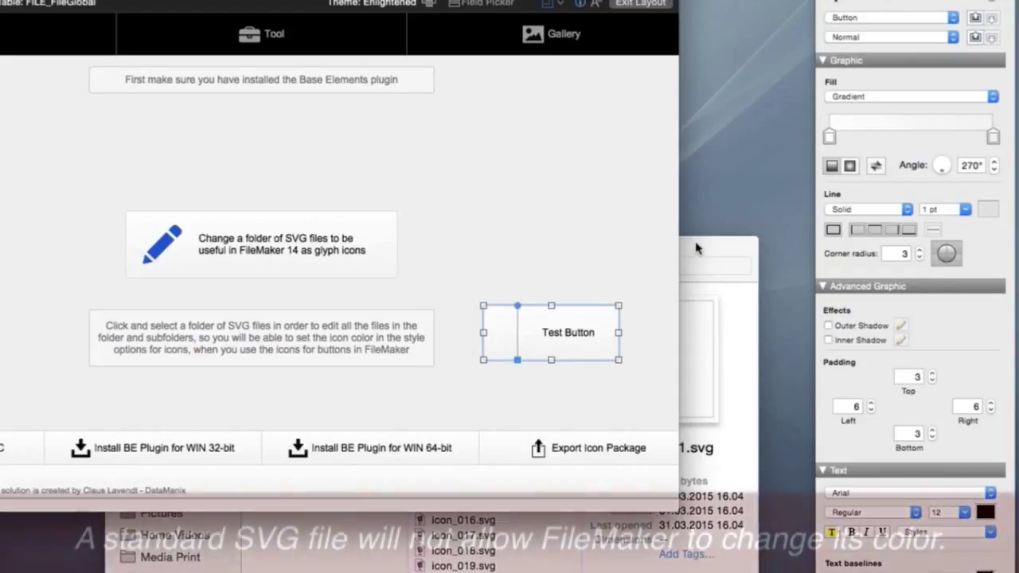
{"action": "double_click", "coordinate": [551, 319]}
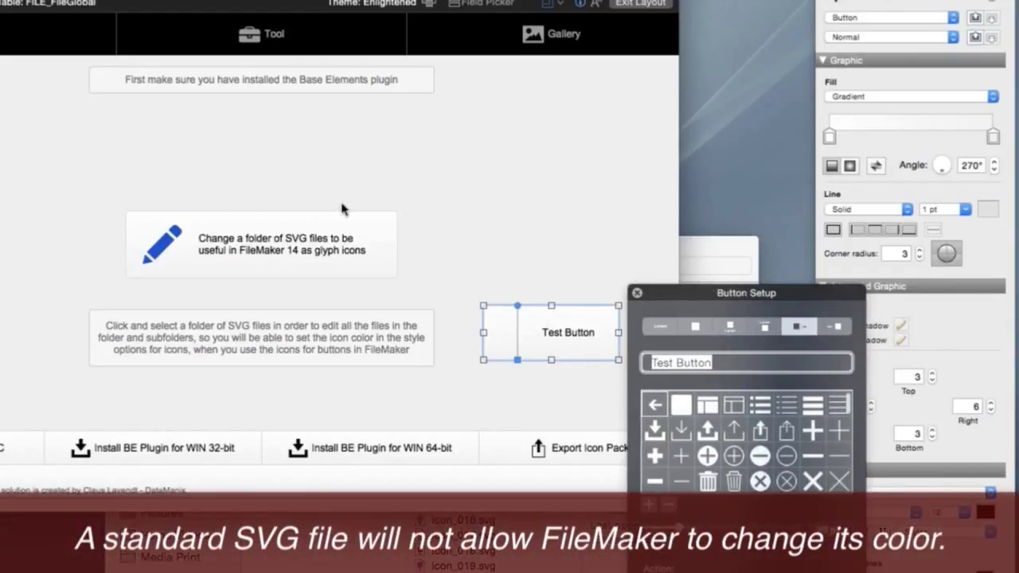
{"action": "left_click_drag", "start_coordinate": [731, 304], "coordinate": [293, 106]}
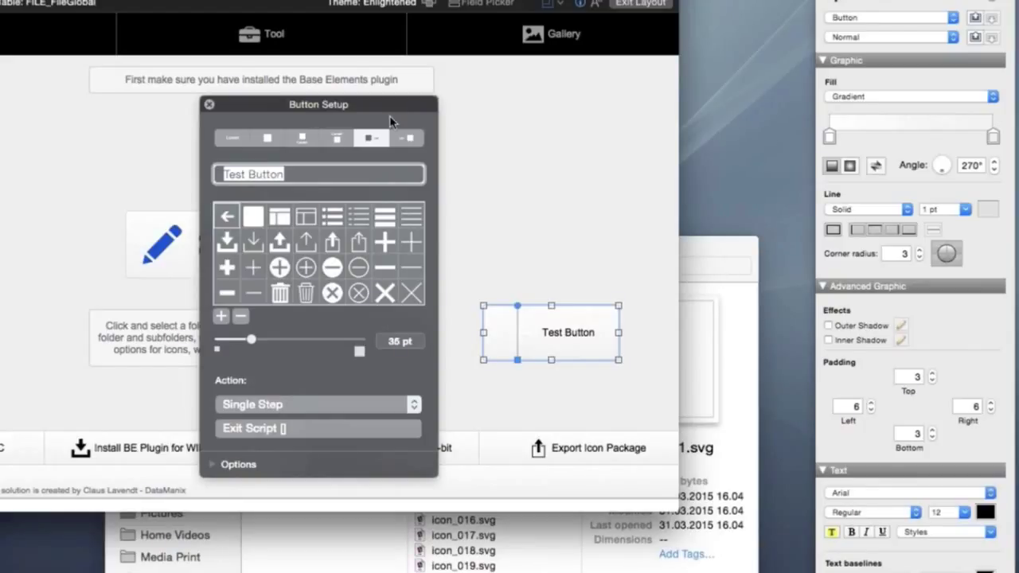
{"action": "mouse_move", "coordinate": [382, 110]}
{"action": "left_mouse_down"}
{"action": "mouse_move", "coordinate": [346, 106]}
{"action": "mouse_move", "coordinate": [397, 112]}
{"action": "left_mouse_up"}
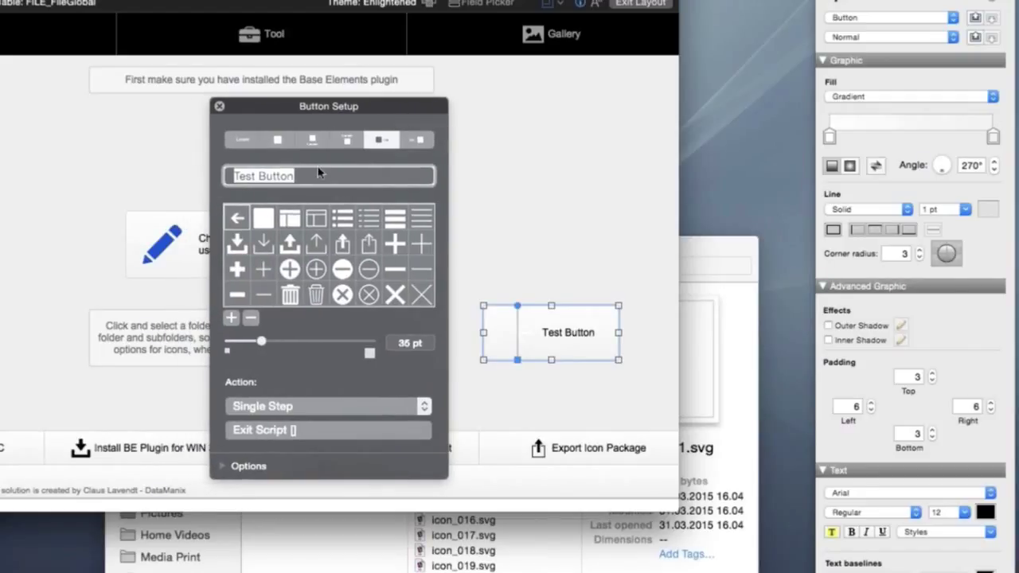
- Switch to Finder and open icon_001.svg from the White folder in the text editor
{"action": "left_click", "coordinate": [694, 249]}
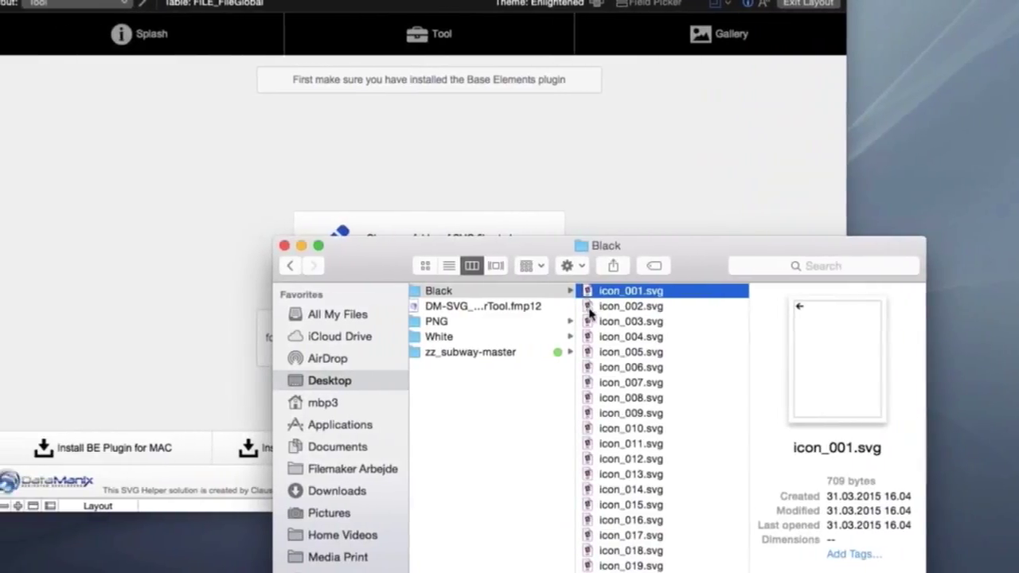
{"action": "key", "text": "Left"}
{"action": "key", "text": "Down"}
{"action": "key", "text": "Down"}
{"action": "key", "text": "Down"}
{"action": "key", "text": "Right"}
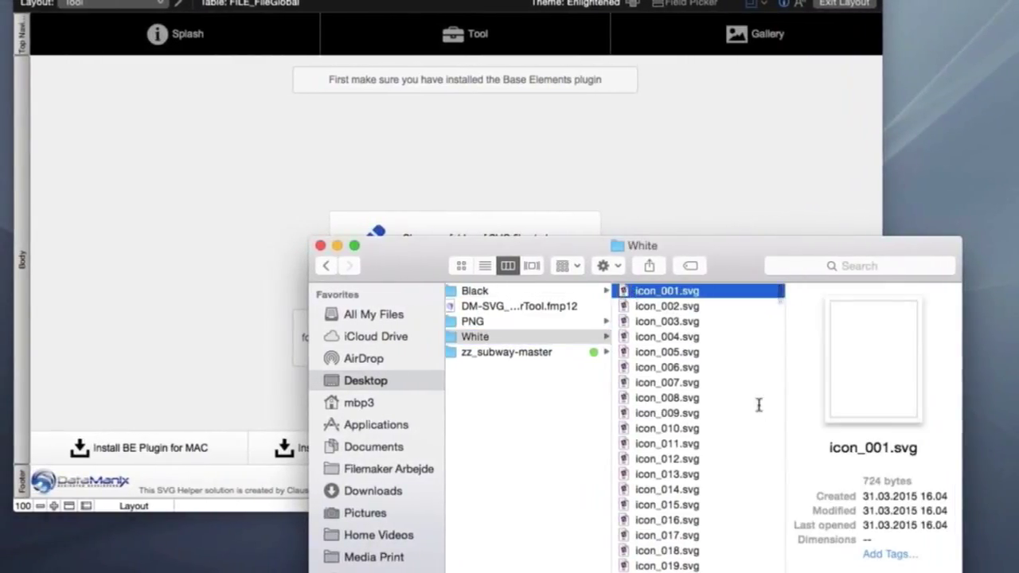
{"action": "key", "text": "super+o"}
{"action": "double_click", "coordinate": [510, 82]}
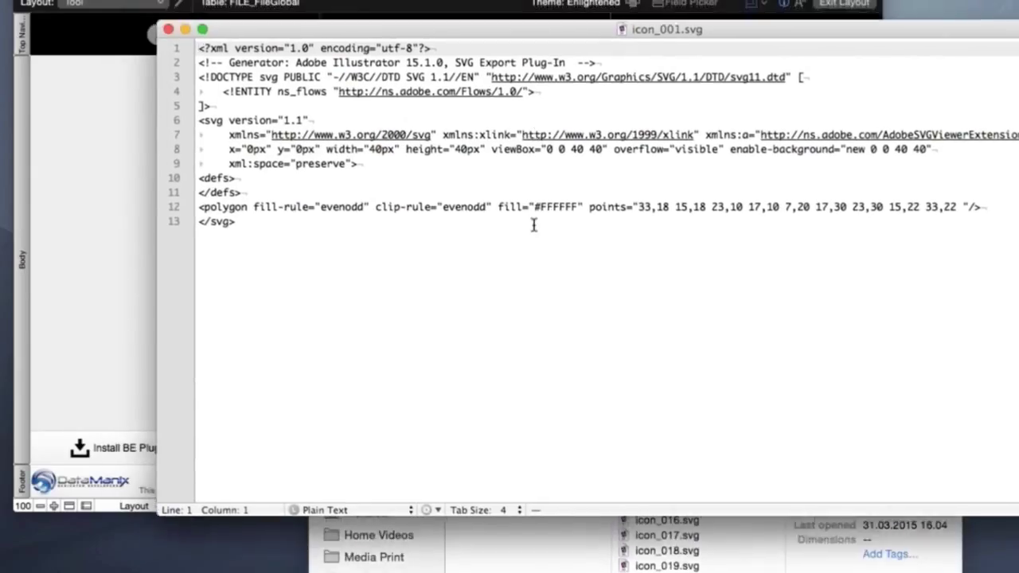
- Add the attribute class="fm_fill" after fill="#FFFFFF" in the polygon on line 12, then save and close the file
{"action": "left_click", "coordinate": [584, 207]}
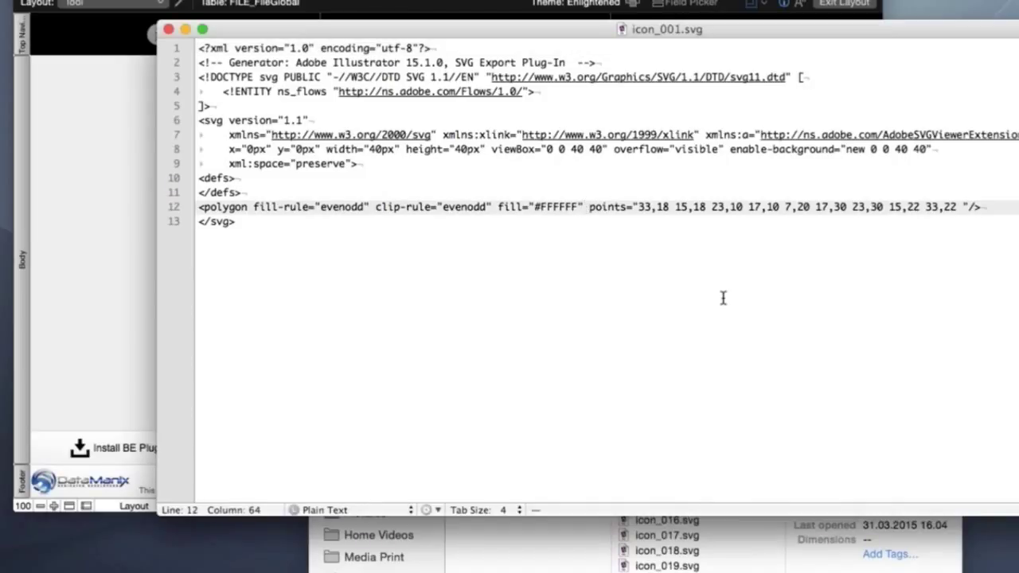
{"action": "type", "text": "class"}
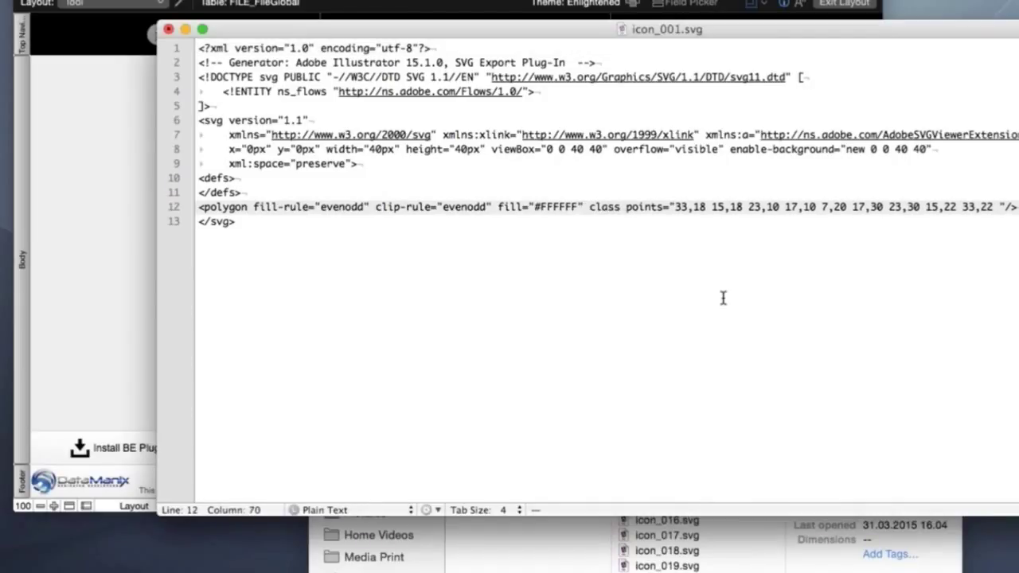
{"action": "type", "text": "="}
{"action": "type", "text": "\"fm_"}
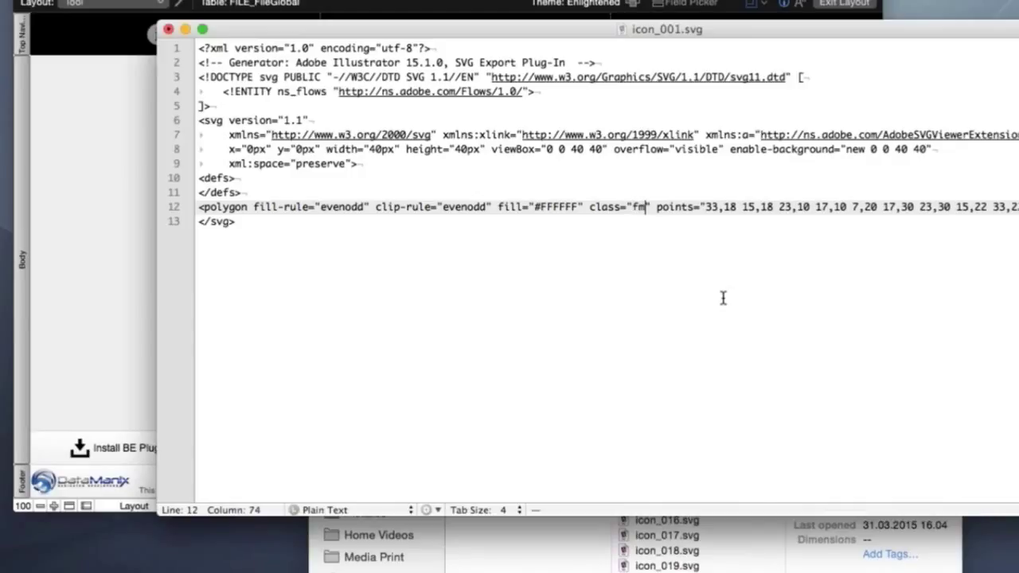
{"action": "type", "text": "fill"}
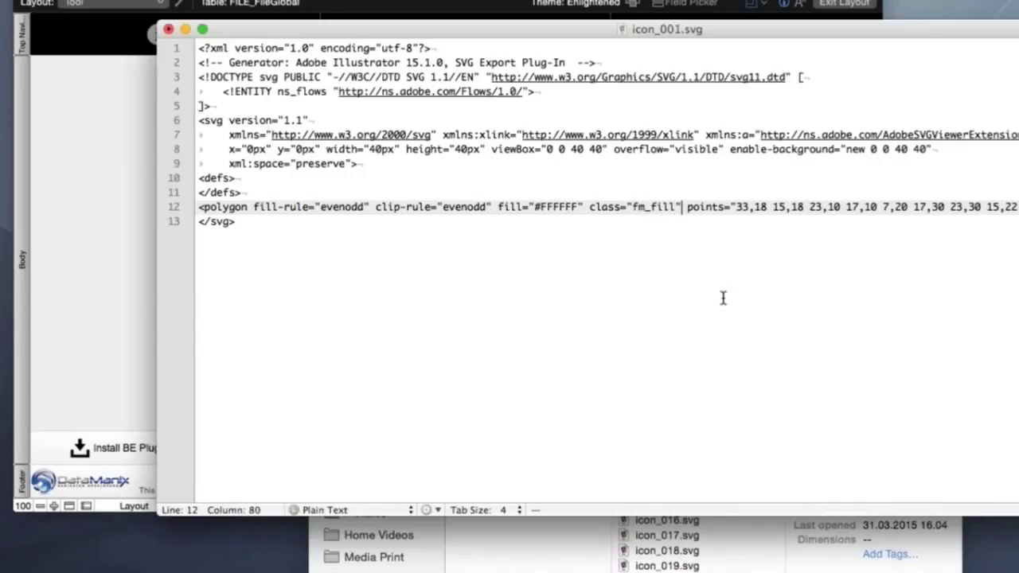
{"action": "key", "text": "super+s"}
{"action": "key", "text": "super+w"}
- Switch to FileMaker and remove the custom arrow icon from the icon list in the Test Button's setup
{"action": "key", "text": "super+Tab"}
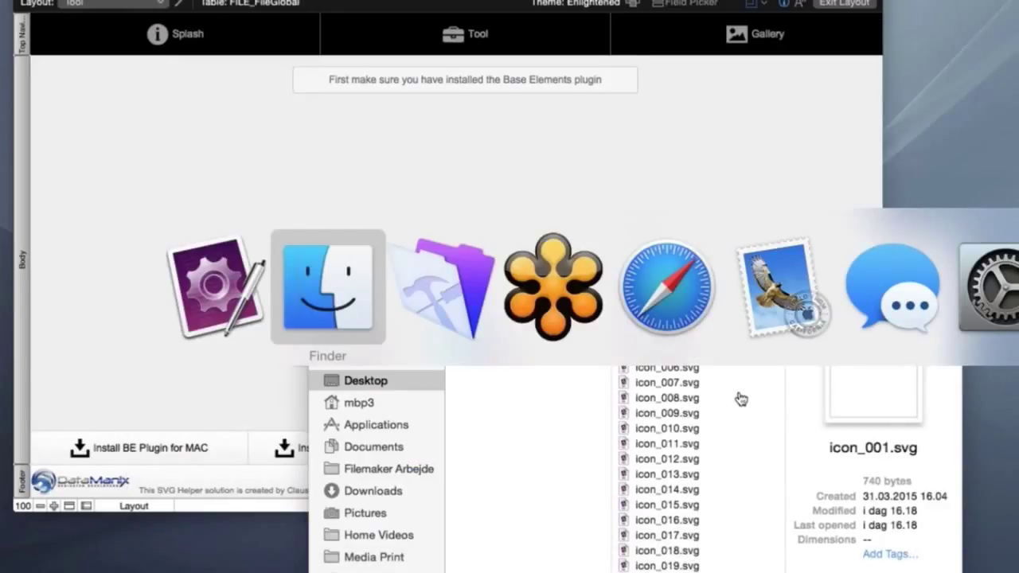
{"action": "key", "text": "super+Tab"}
{"action": "double_click", "coordinate": [719, 336]}
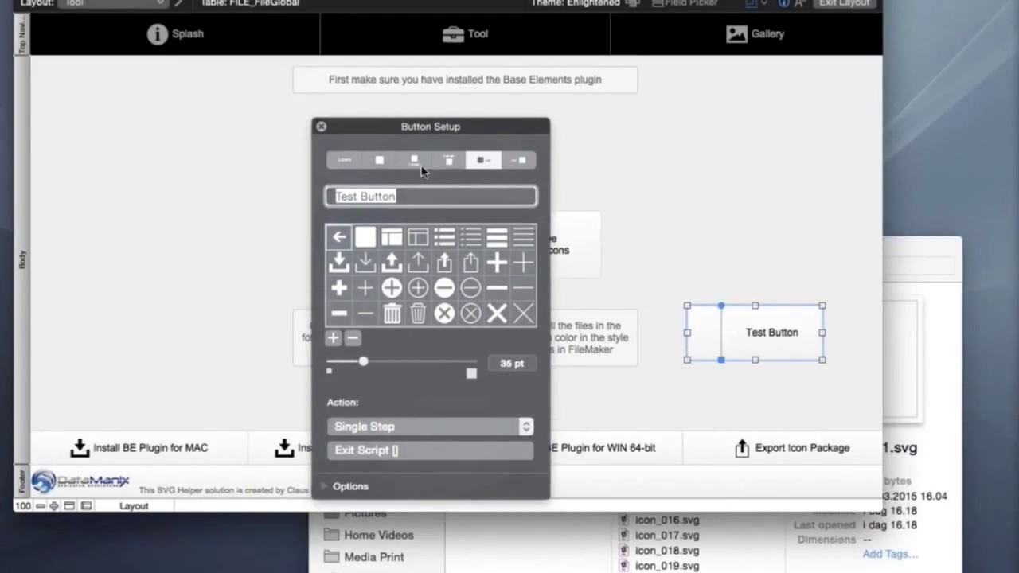
{"action": "left_click", "coordinate": [354, 340]}
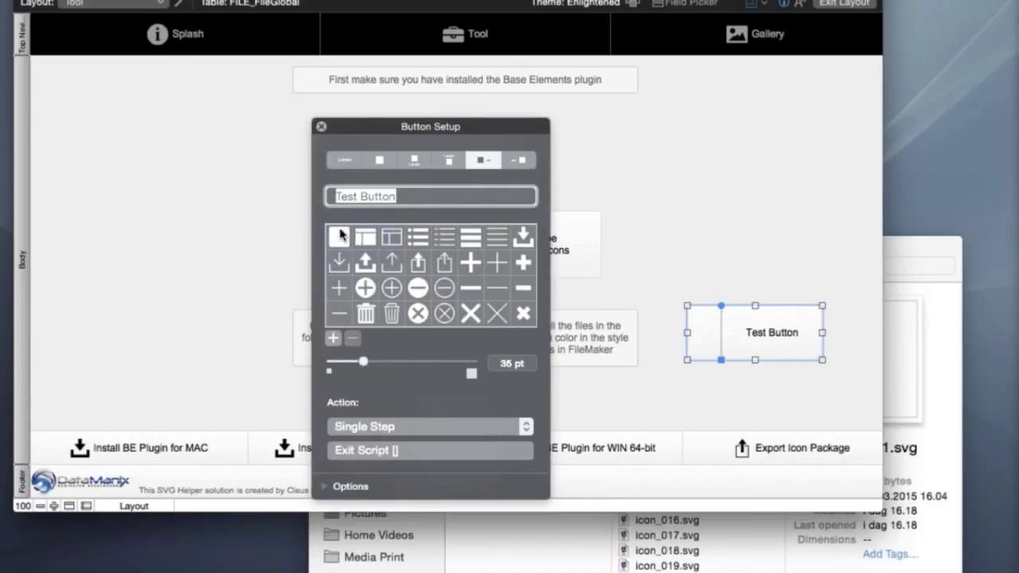
- Import the edited icon_001.svg from the White folder as the Test Button's icon
{"action": "left_click", "coordinate": [340, 237]}
{"action": "left_click", "coordinate": [333, 340]}
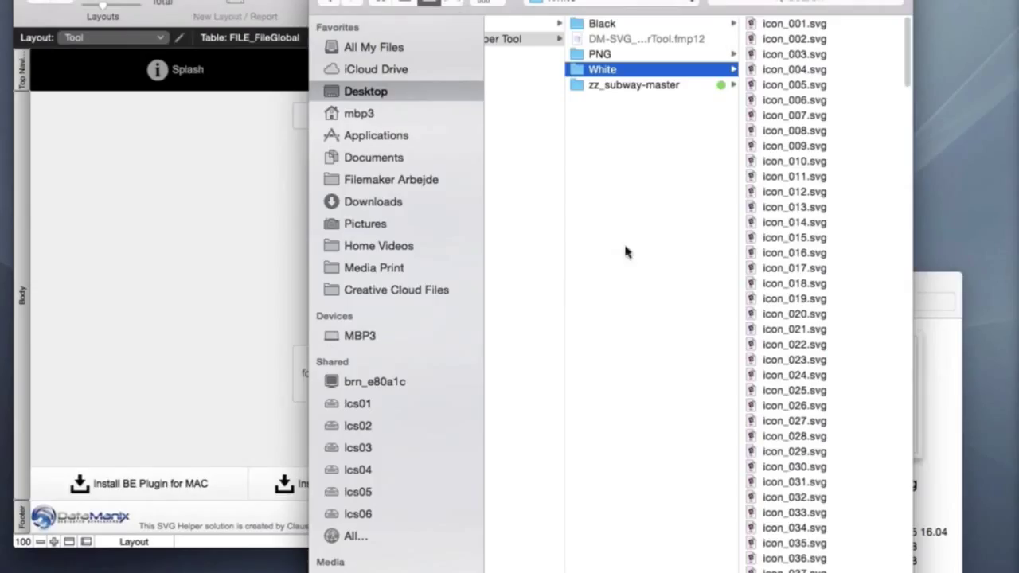
{"action": "left_click", "coordinate": [757, 25]}
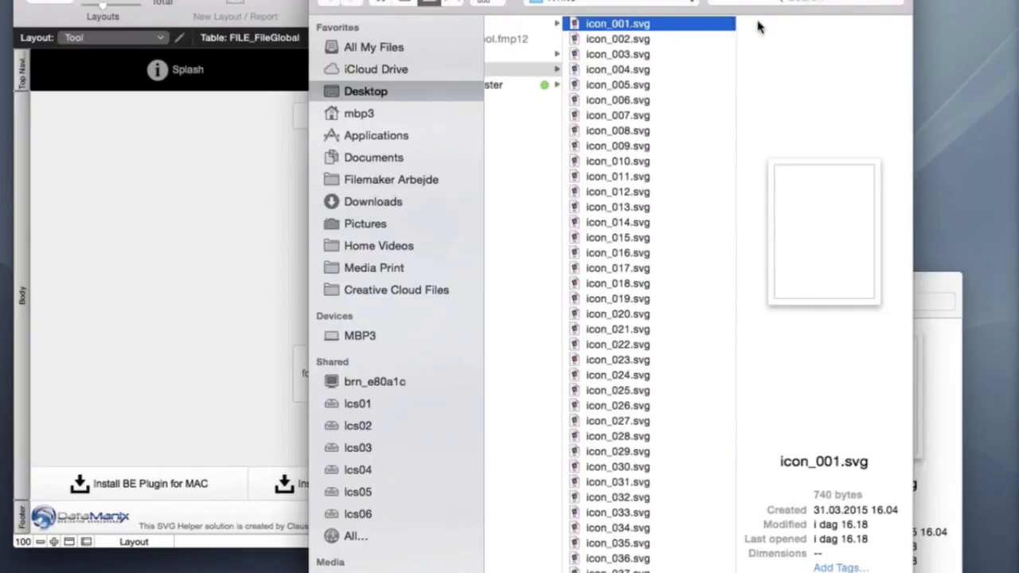
{"action": "key", "text": "Return"}
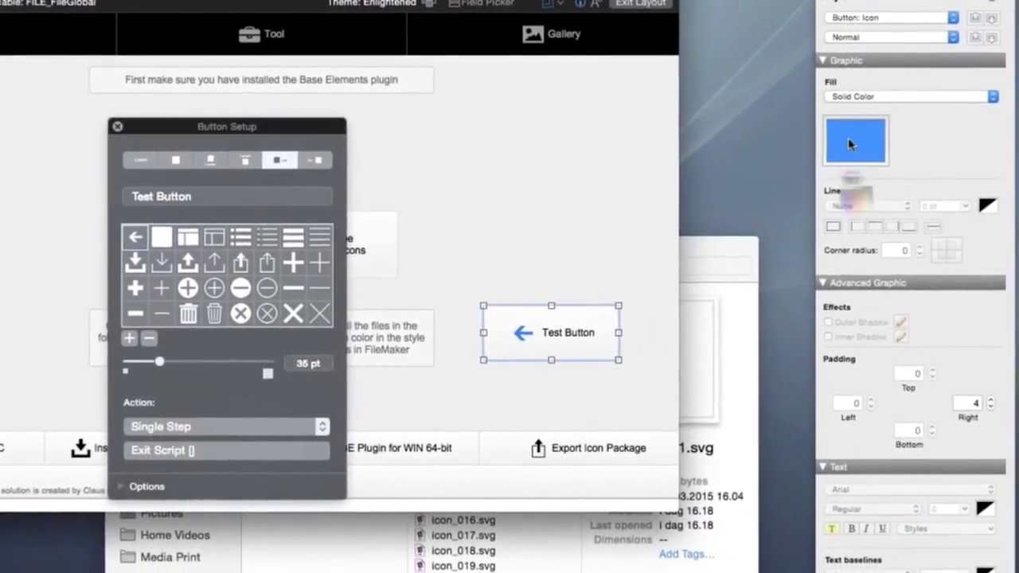
- Try green, dark red and black from the palette as the Test Button icon's fill color, finishing with blue
{"action": "left_click", "coordinate": [851, 137]}
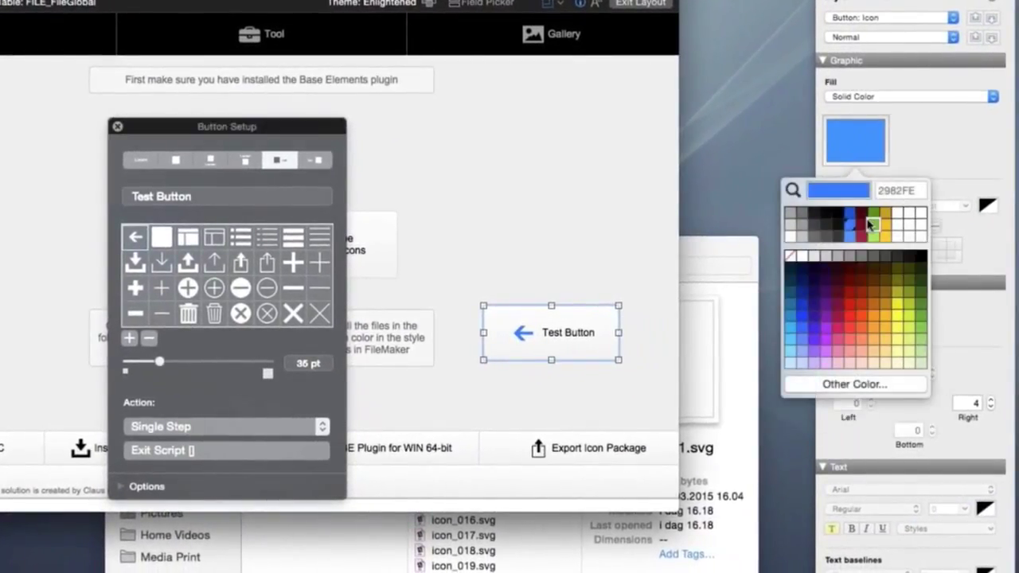
{"action": "left_click", "coordinate": [873, 226]}
{"action": "left_click", "coordinate": [856, 148]}
{"action": "left_click", "coordinate": [861, 225]}
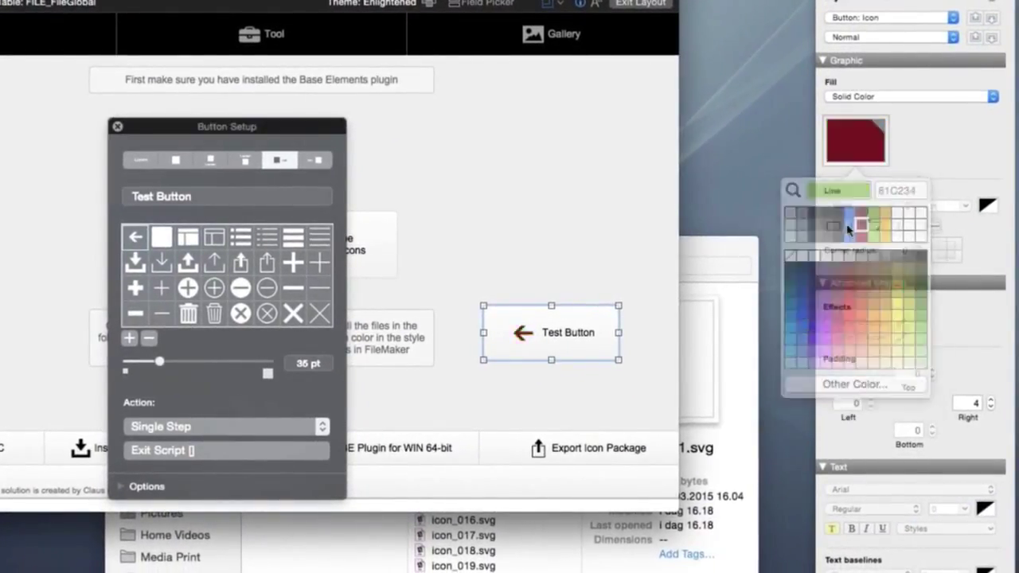
{"action": "left_click", "coordinate": [862, 131]}
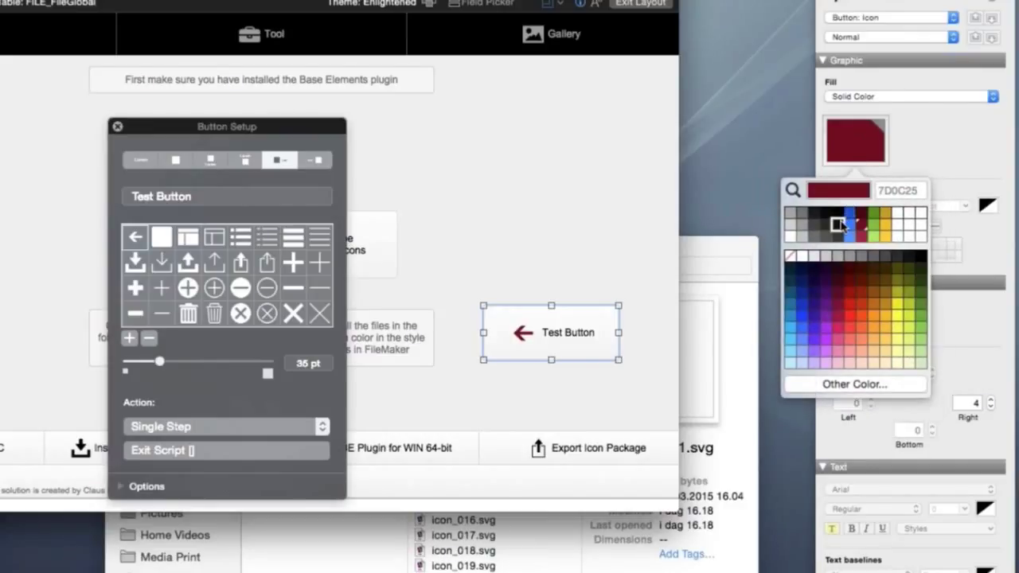
{"action": "left_click", "coordinate": [837, 226]}
{"action": "left_click", "coordinate": [849, 148]}
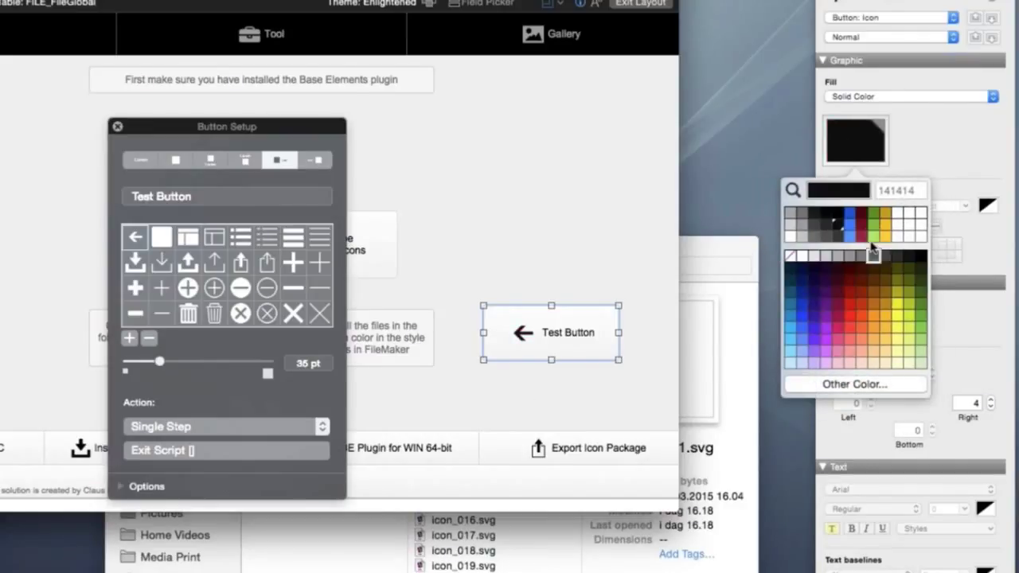
{"action": "left_click", "coordinate": [850, 225]}
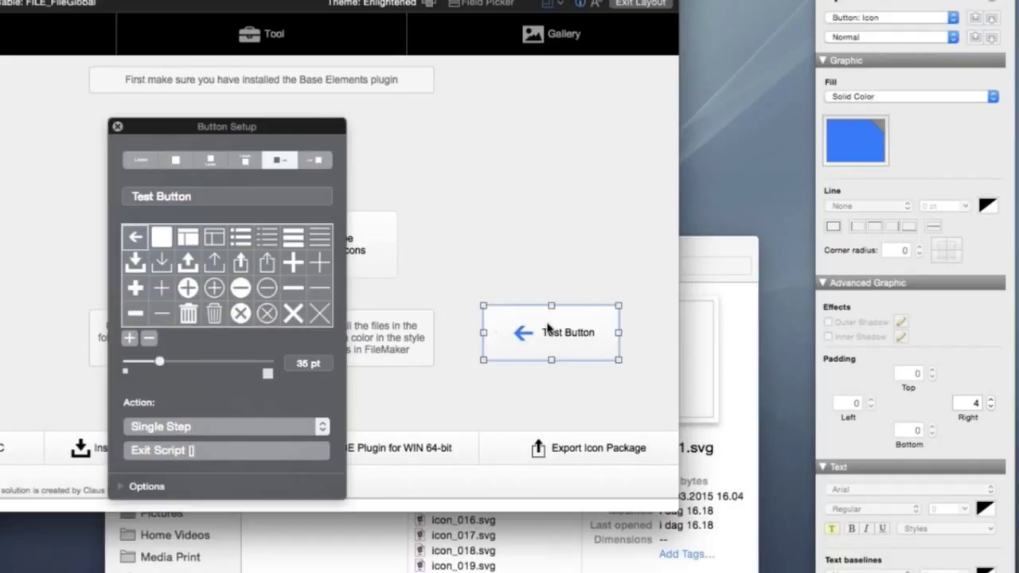
- Review line 12 of icon_001.svg from Finder's White folder in the text editor, and the Test Button's icon setup in FileMaker
{"action": "left_click", "coordinate": [695, 250]}
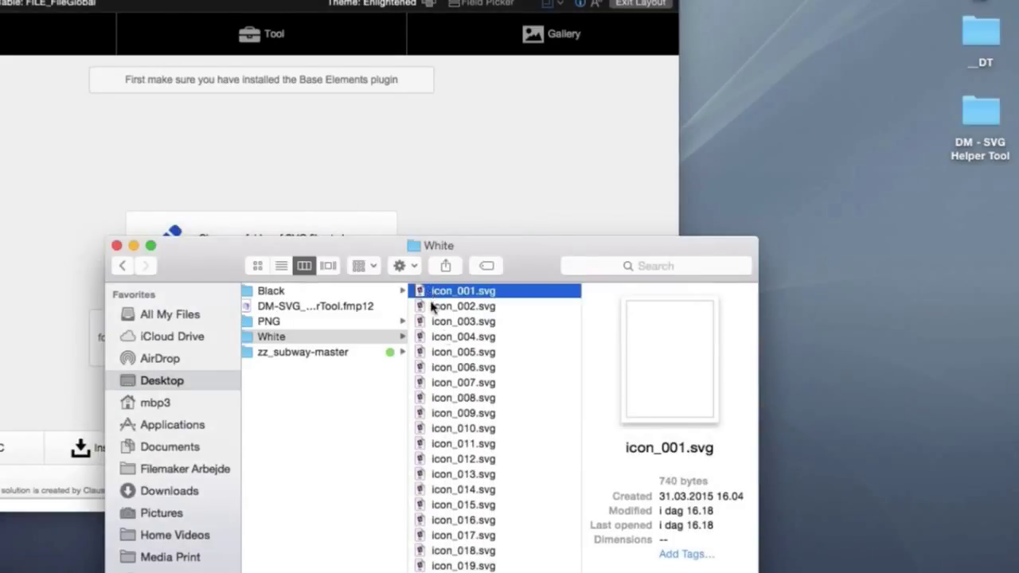
{"action": "double_click", "coordinate": [430, 292]}
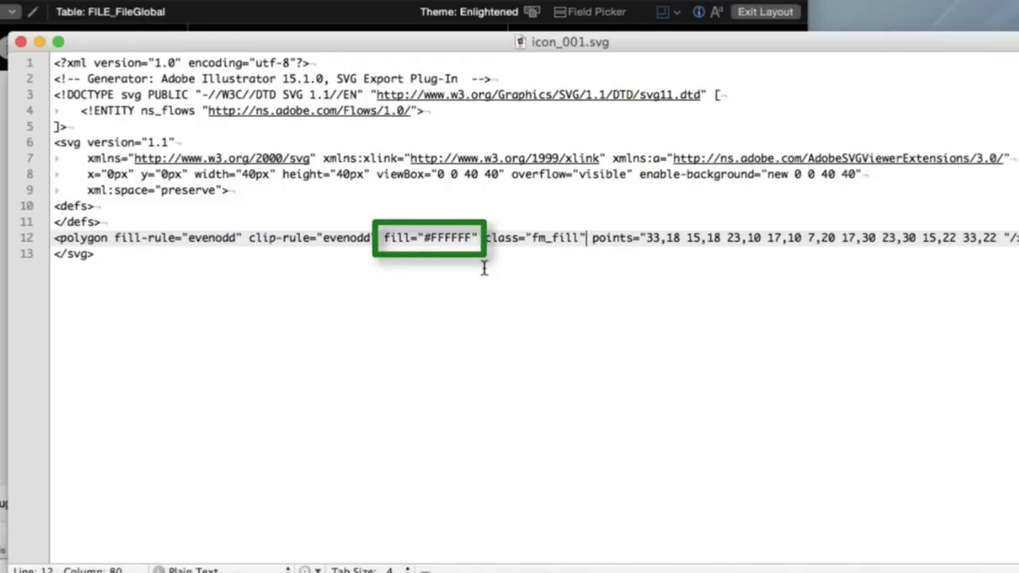
{"action": "key", "text": "super+Tab"}
{"action": "key", "text": "super+Tab"}
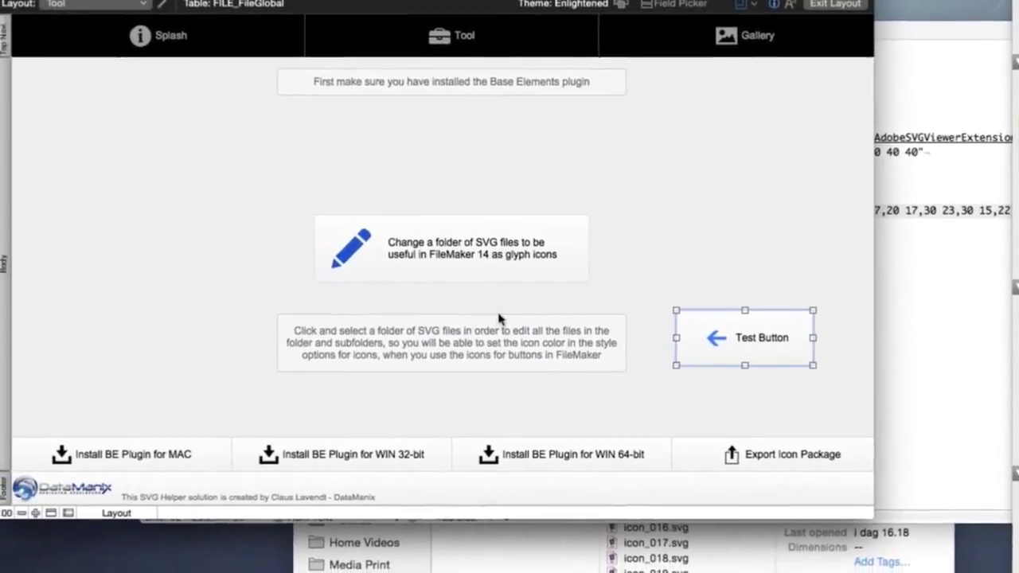
{"action": "double_click", "coordinate": [749, 337]}
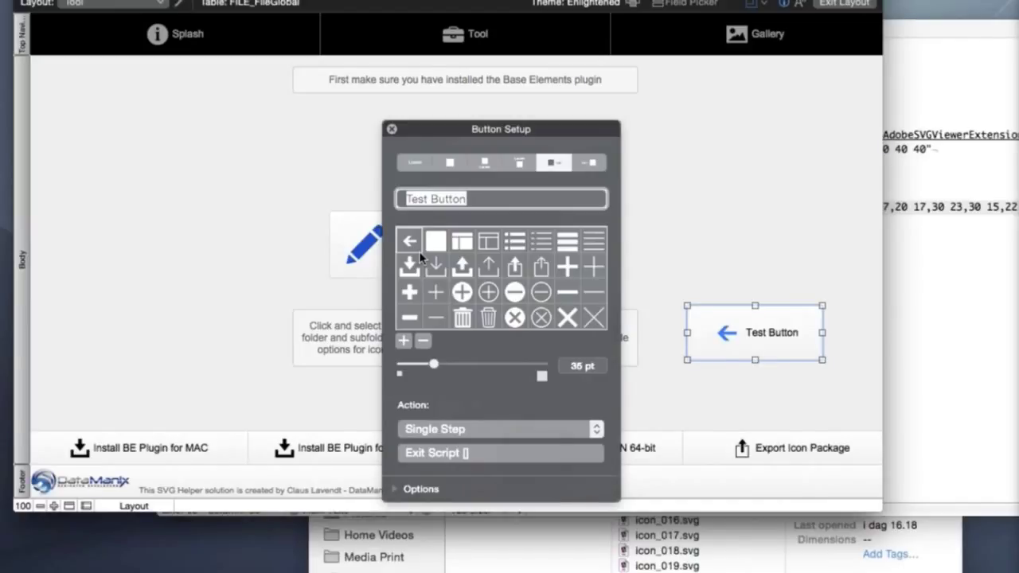
{"action": "left_click", "coordinate": [391, 130]}
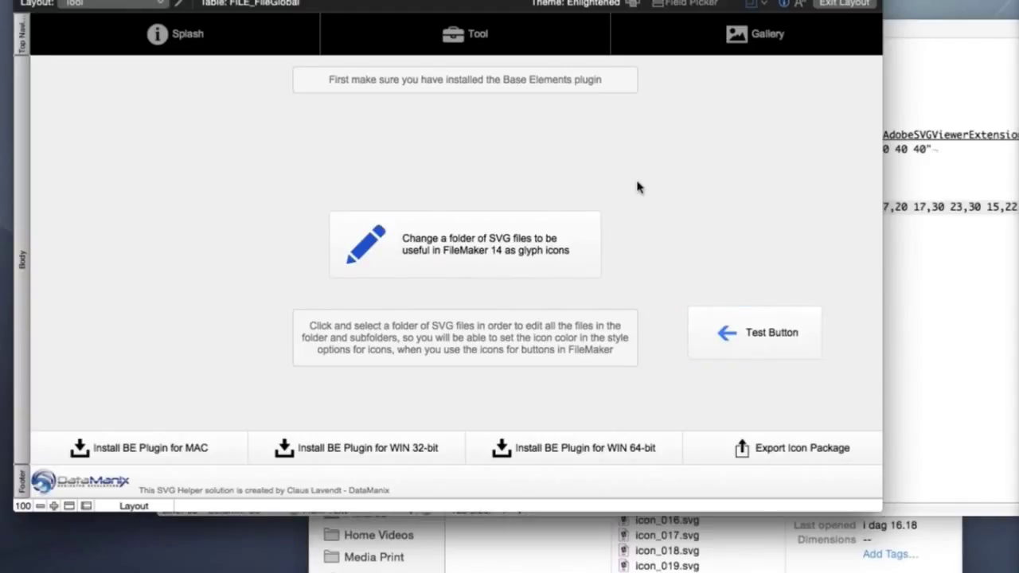
- Switch the layout to Browse mode and view the Splash page's plugin information before returning to the Tool page
{"action": "key", "text": "super+b"}
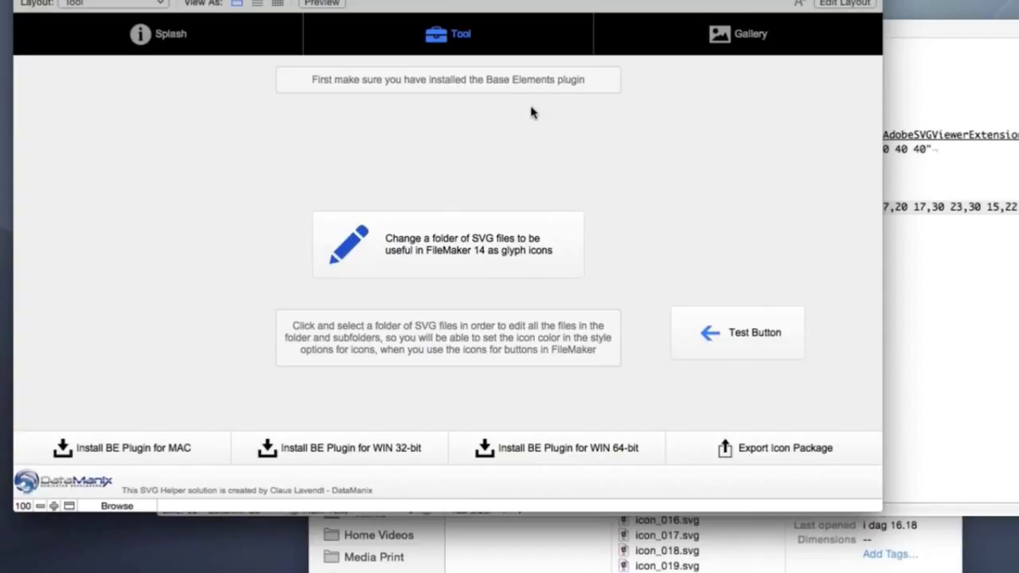
{"action": "left_click", "coordinate": [205, 43]}
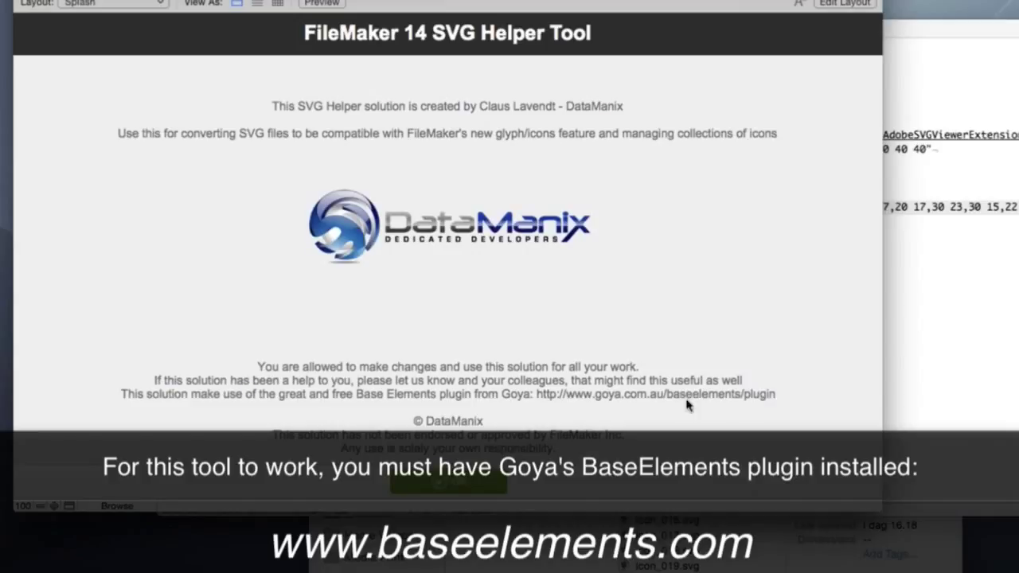
{"action": "left_click", "coordinate": [467, 487]}
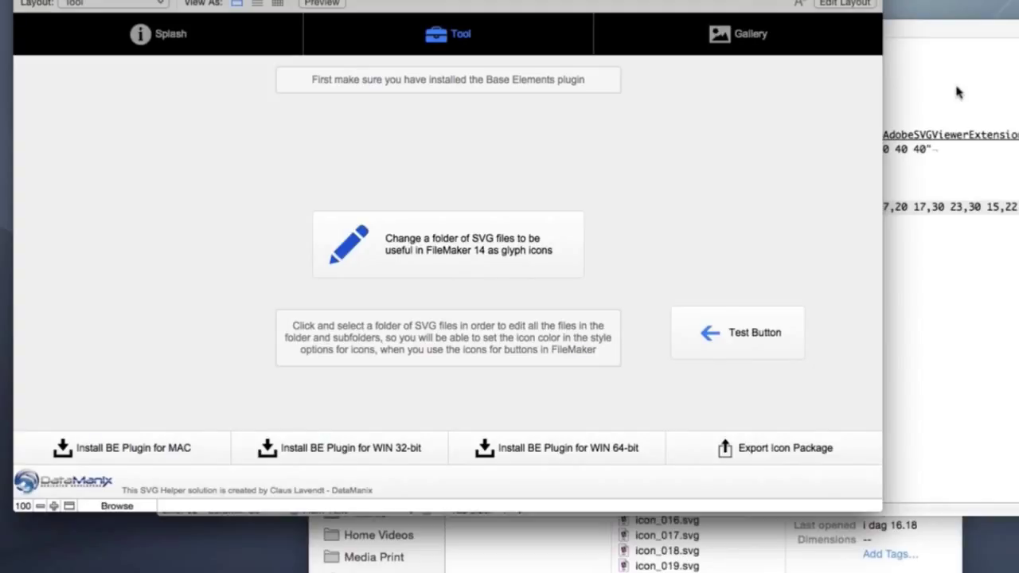
- Review the fill attributes in the open icon_001.svg, close the file and bring Finder's White folder forward
{"action": "left_click", "coordinate": [944, 56]}
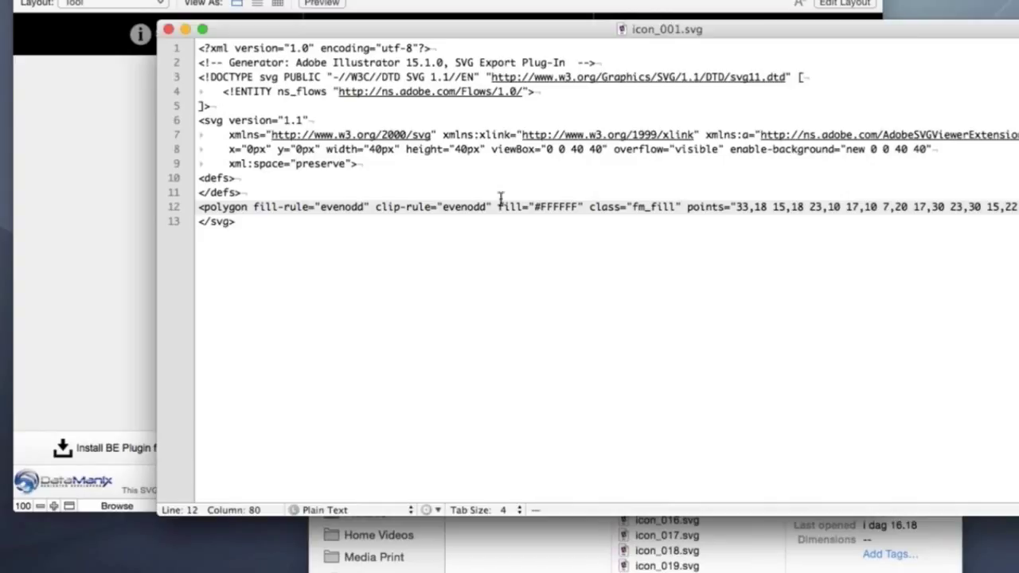
{"action": "key", "text": "super+w"}
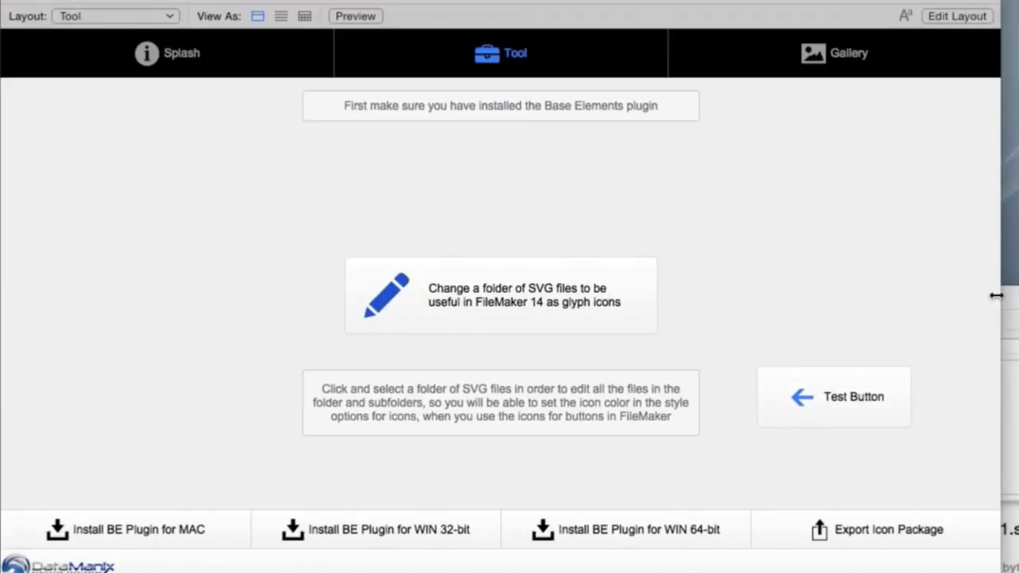
{"action": "left_click_drag", "start_coordinate": [995, 292], "coordinate": [1018, 230]}
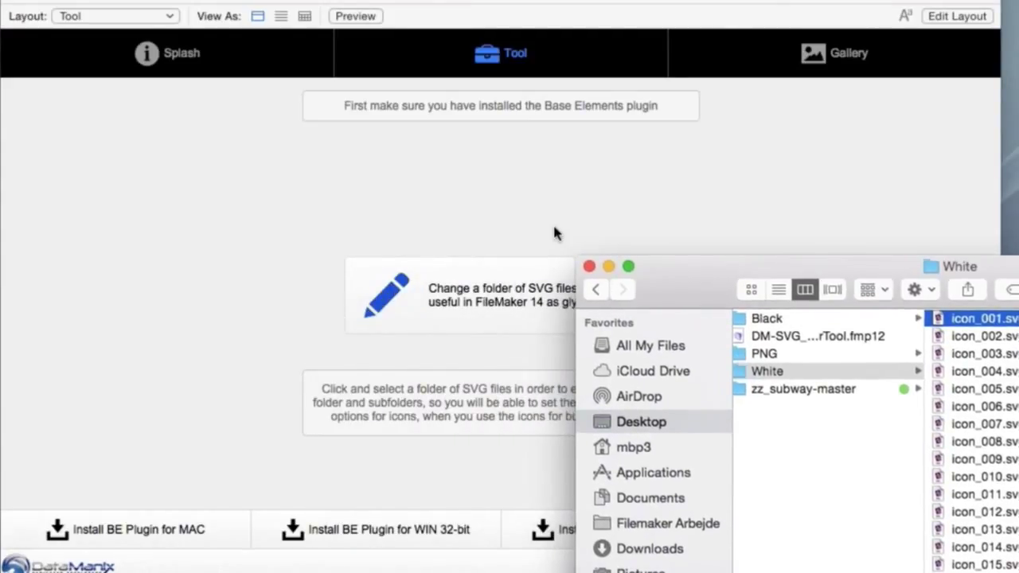
- Switch to FileMaker and run the SVG folder conversion on the White folder, dismissing the completion dialog
{"action": "left_click", "coordinate": [555, 231]}
{"action": "left_click", "coordinate": [478, 287]}
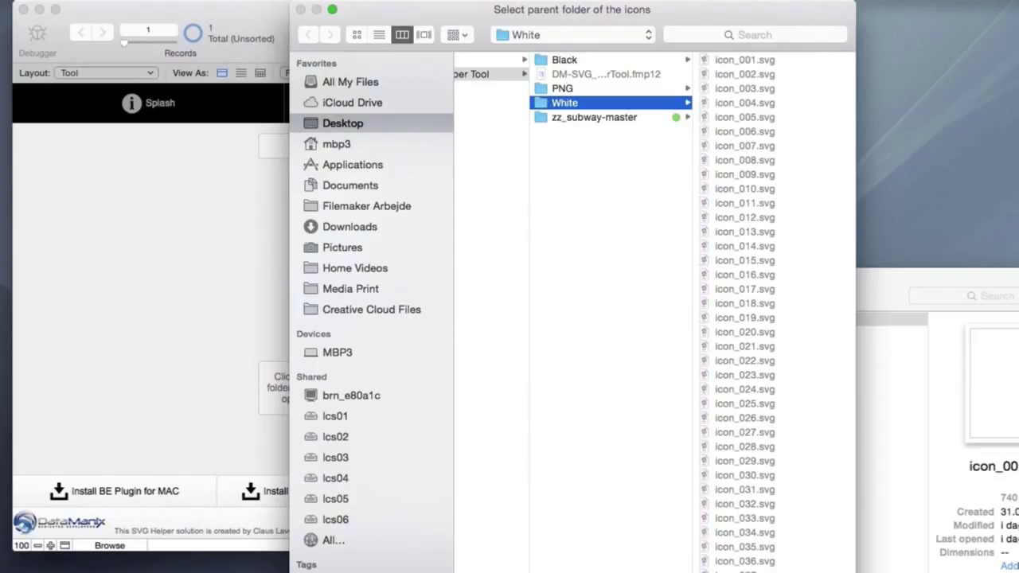
{"action": "key", "text": "Return"}
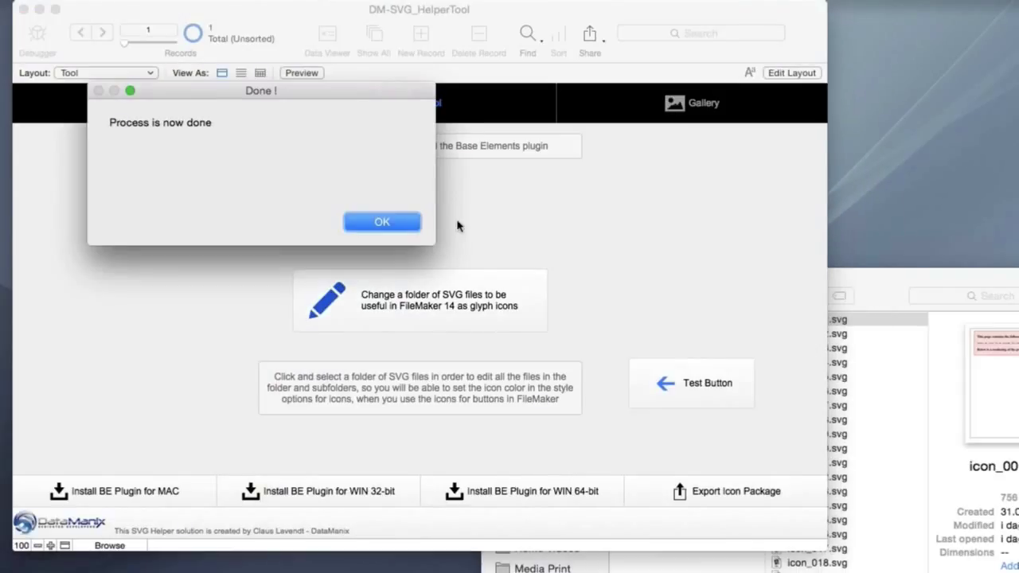
{"action": "left_click", "coordinate": [382, 221]}
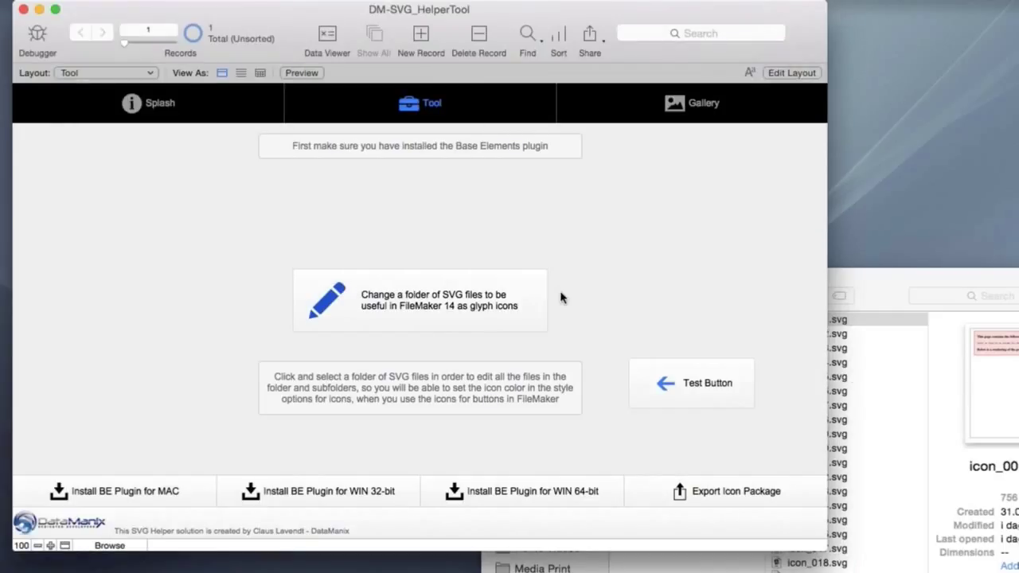
- Switch to Finder, open icon_002.svg in the text editor, highlight class="fm_fill" on line 12 and quit the editor
{"action": "left_click", "coordinate": [883, 285]}
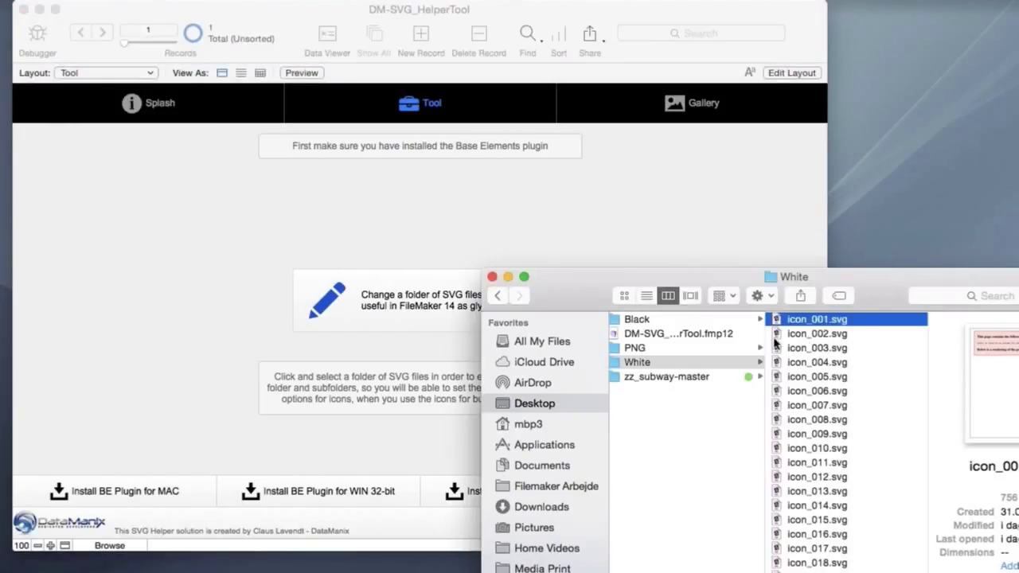
{"action": "double_click", "coordinate": [805, 334]}
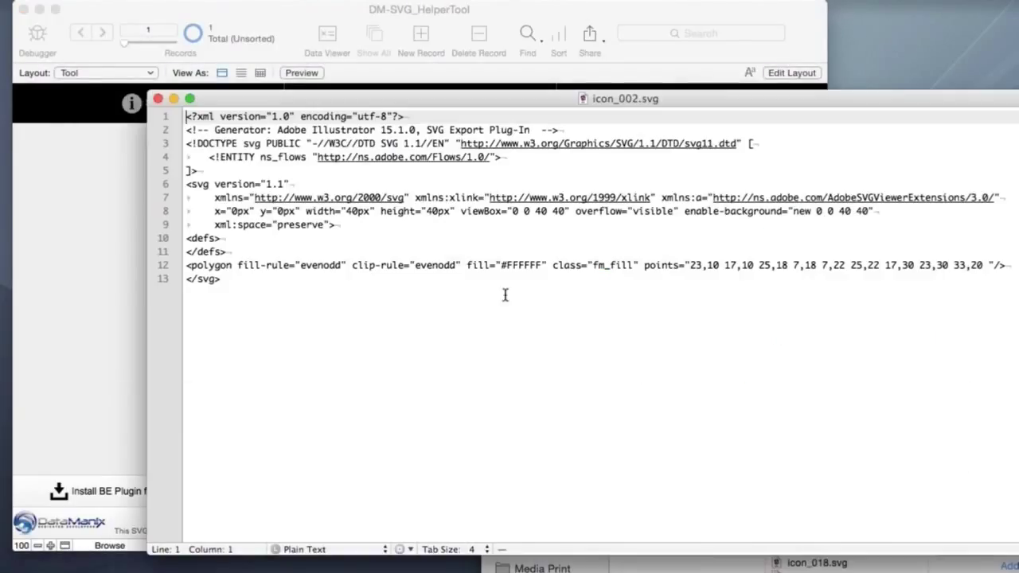
{"action": "left_click_drag", "start_coordinate": [551, 266], "coordinate": [644, 265]}
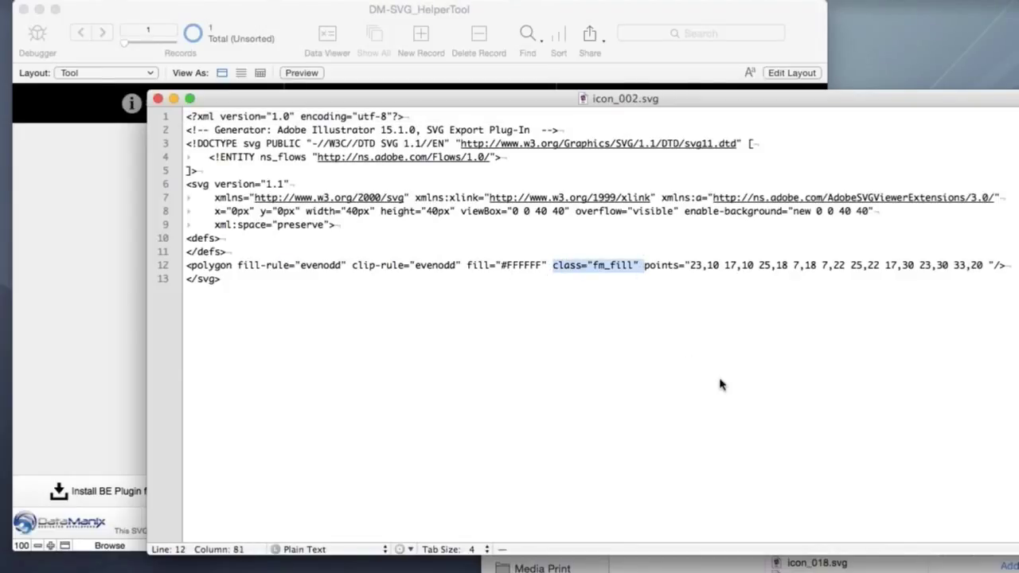
{"action": "key", "text": "super+q"}
- Open icon_302.svg from the White folder, highlight class="fm_fill" in its path on line 12 and quit the editor
{"action": "scroll", "coordinate": [828, 436], "scroll_direction": "down", "scroll_amount": 20}
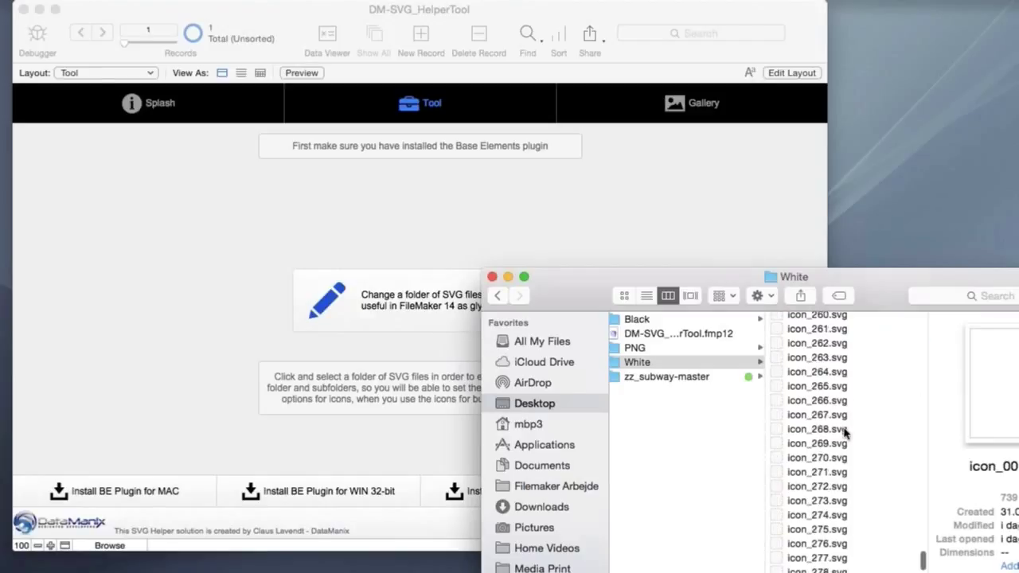
{"action": "double_click", "coordinate": [816, 518]}
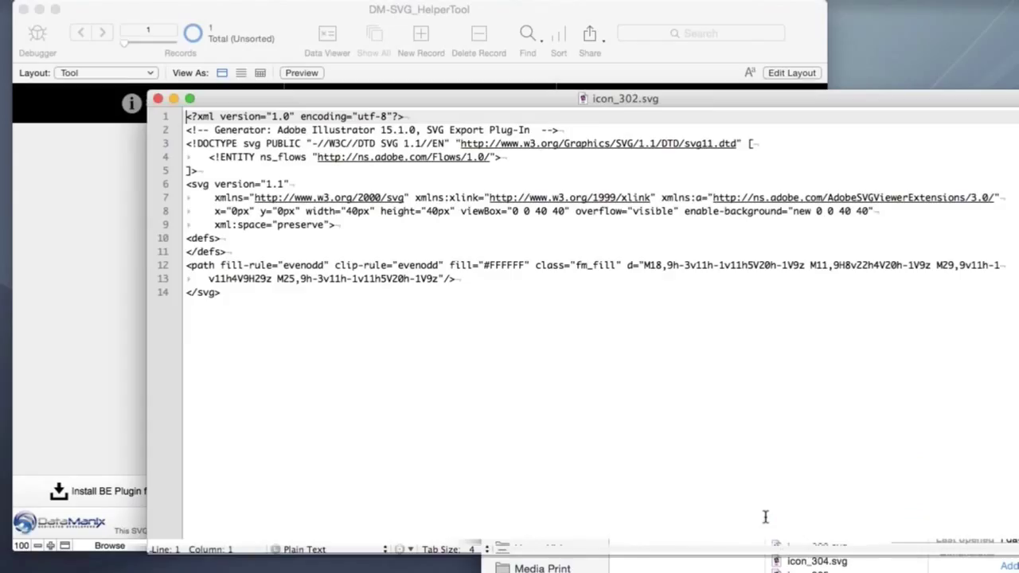
{"action": "left_click_drag", "start_coordinate": [535, 265], "coordinate": [621, 267]}
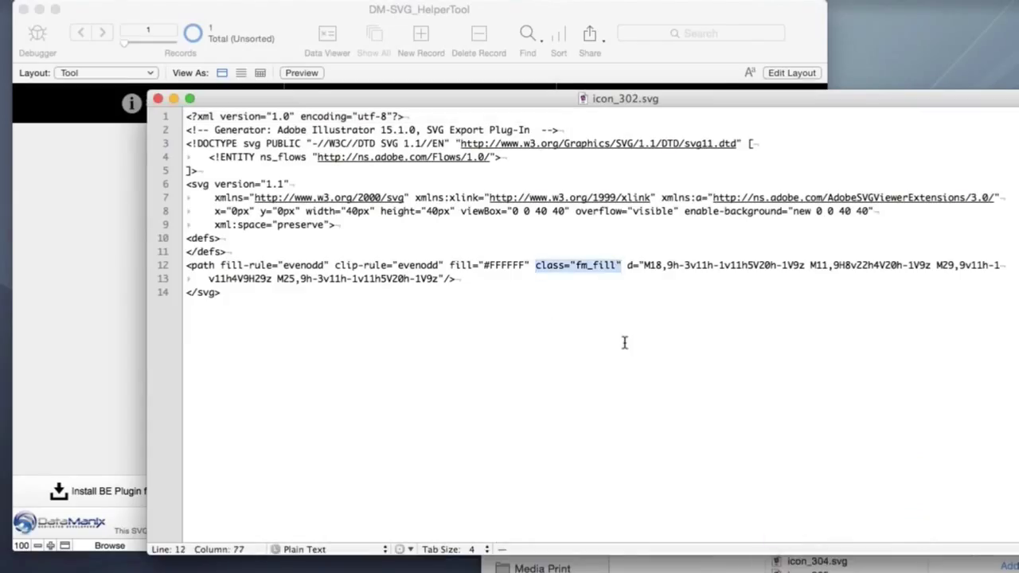
{"action": "key", "text": "super+q"}
- Switch to FileMaker, open the Script Workspace and read through the "Edit SVG files - mini icons...." script
{"action": "left_click", "coordinate": [555, 231]}
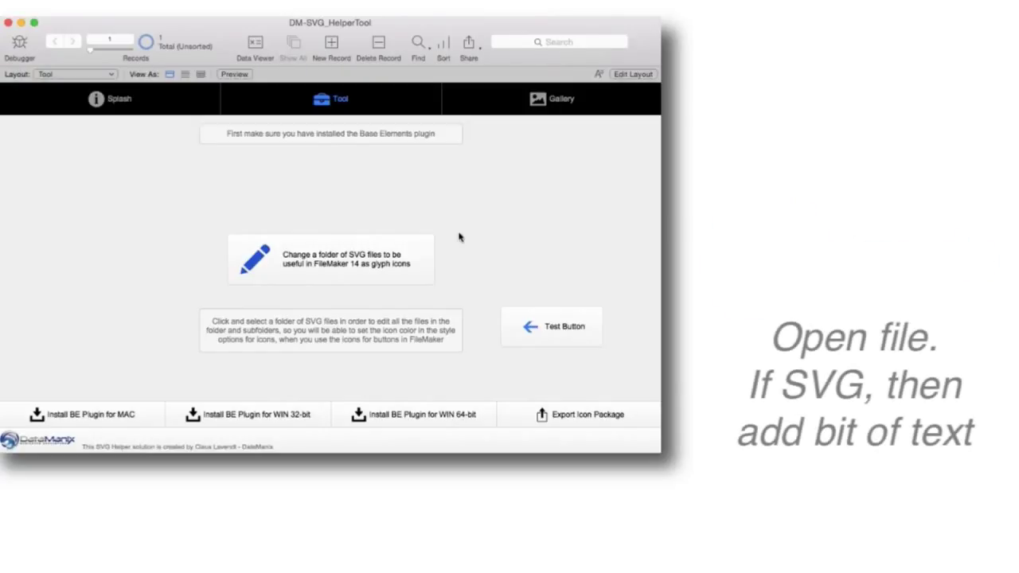
{"action": "key", "text": "super+shift+s"}
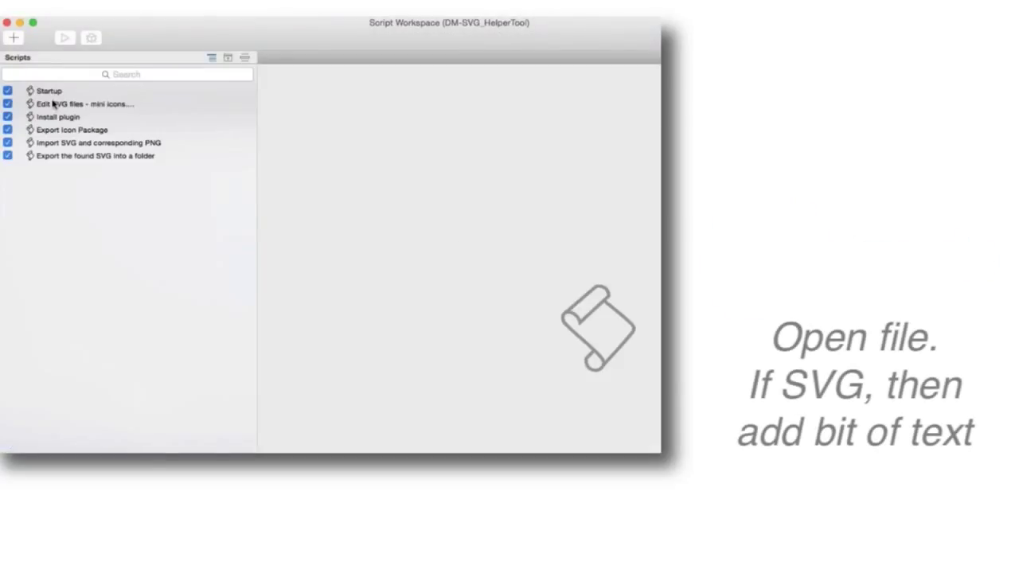
{"action": "left_click", "coordinate": [52, 106]}
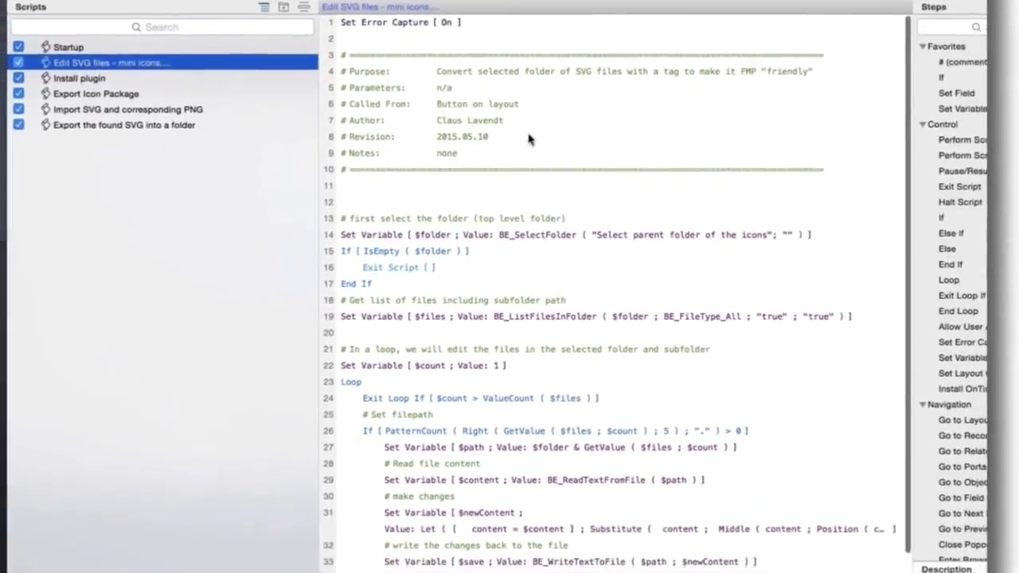
{"action": "scroll", "coordinate": [868, 211], "scroll_direction": "down", "scroll_amount": 3}
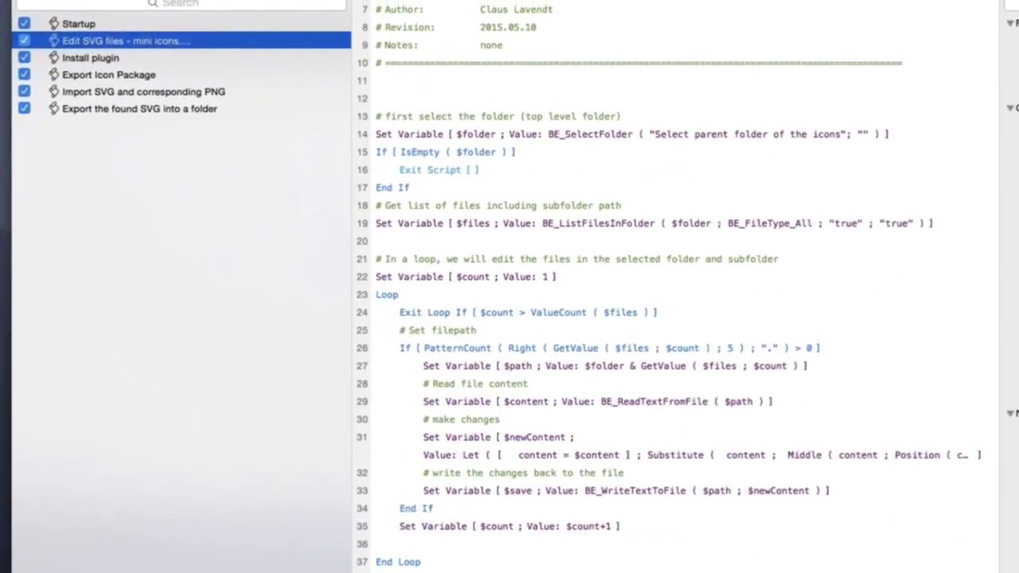
{"action": "scroll", "coordinate": [825, 234], "scroll_direction": "down", "scroll_amount": 1}
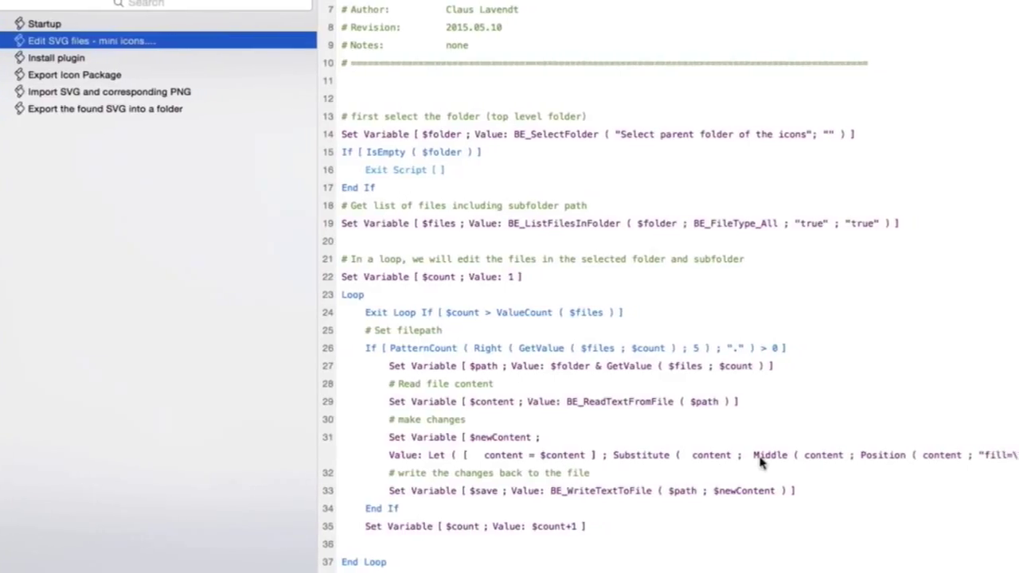
- Inspect the calculation behind the $newContent variable on line 31 and close its options without changes
{"action": "double_click", "coordinate": [1007, 455]}
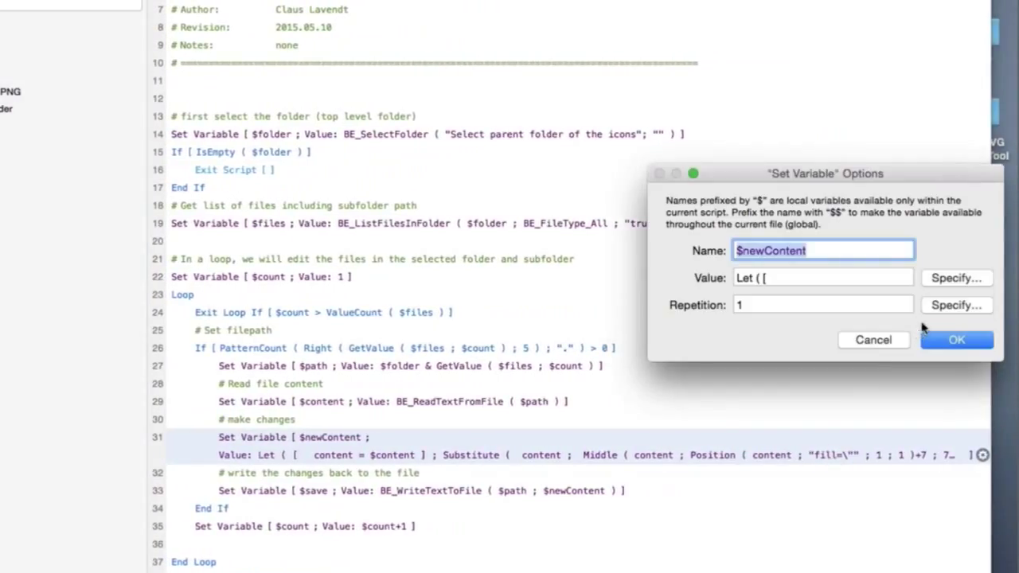
{"action": "left_click", "coordinate": [946, 278]}
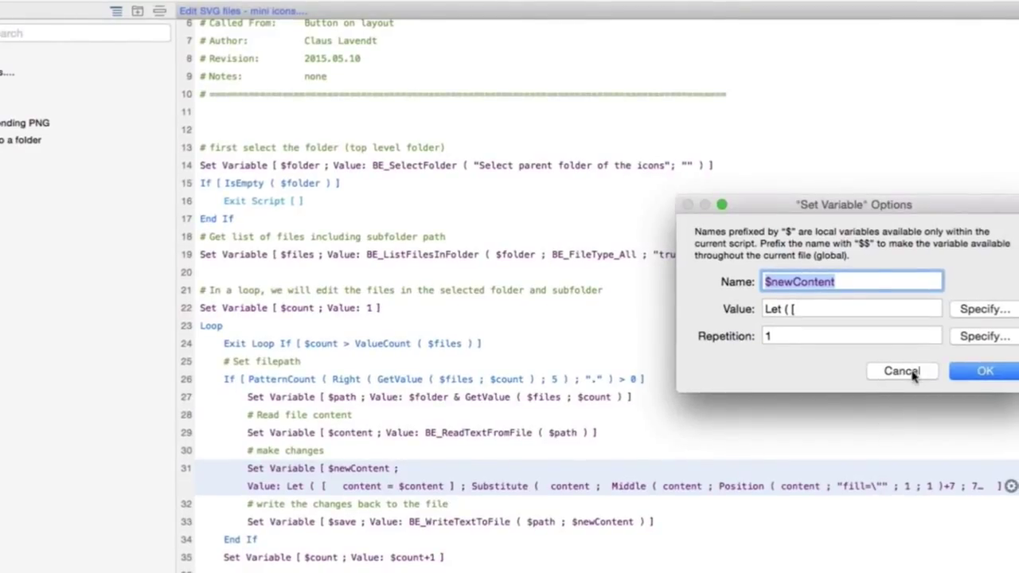
{"action": "left_click", "coordinate": [908, 371]}
- Select the $save write-back step on line 33 for review, and close the script and the Script Workspace
{"action": "left_click", "coordinate": [324, 520]}
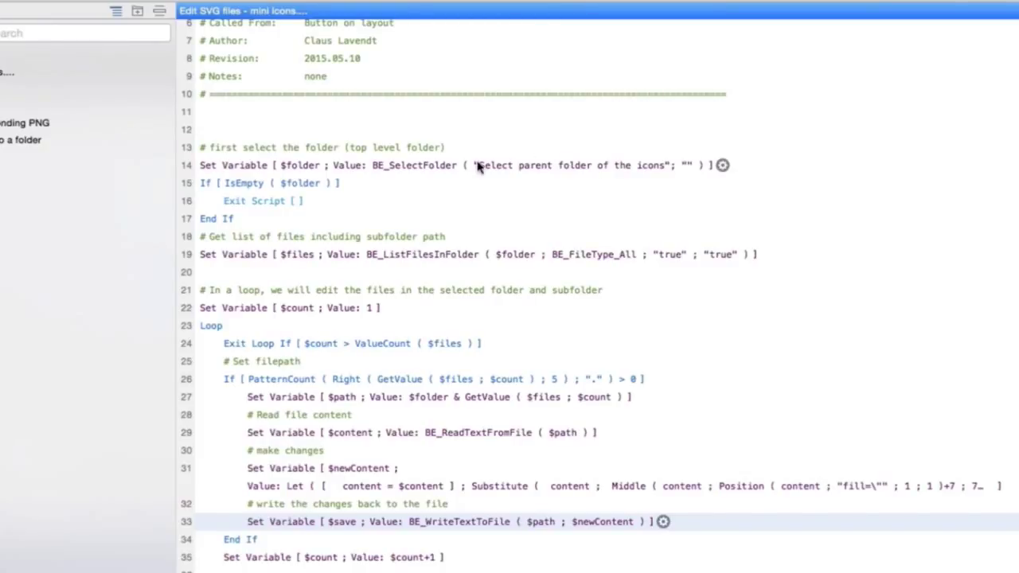
{"action": "key", "text": "super+w"}
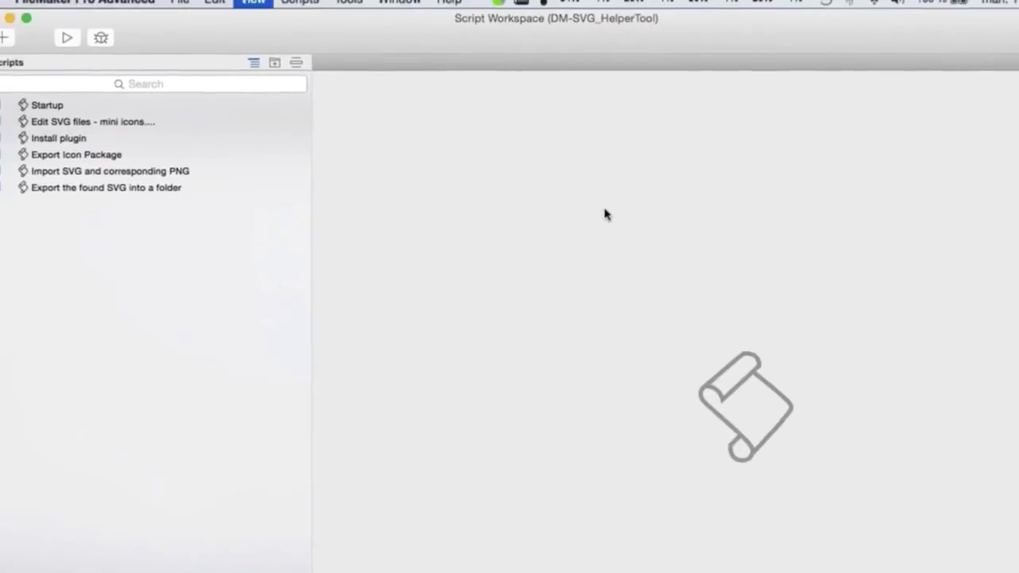
{"action": "key", "text": "super+w"}
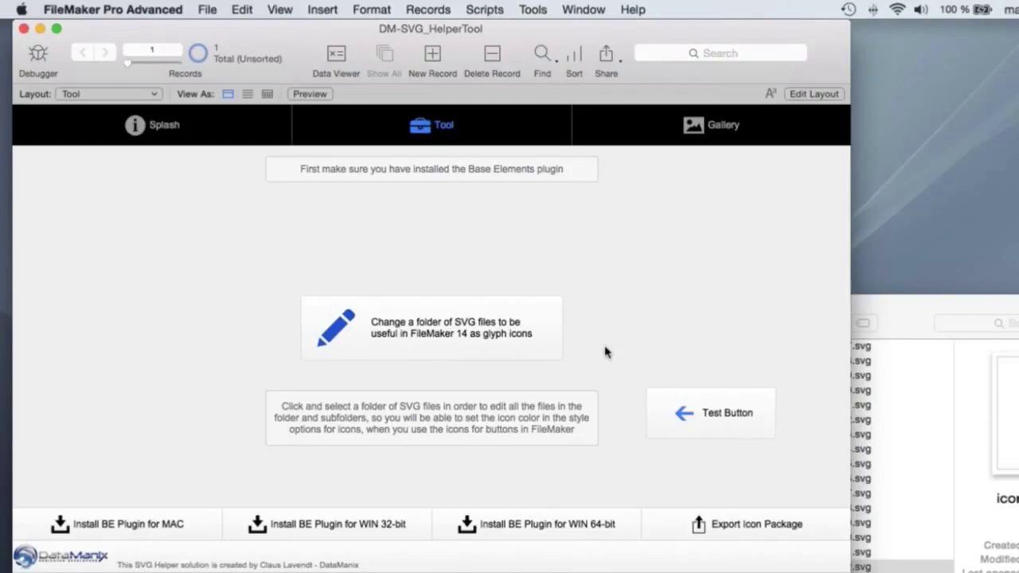
- Edit the Test Button in Layout mode and add an up-arrow SVG icon from the White folder as its icon
{"action": "key", "text": "super+l"}
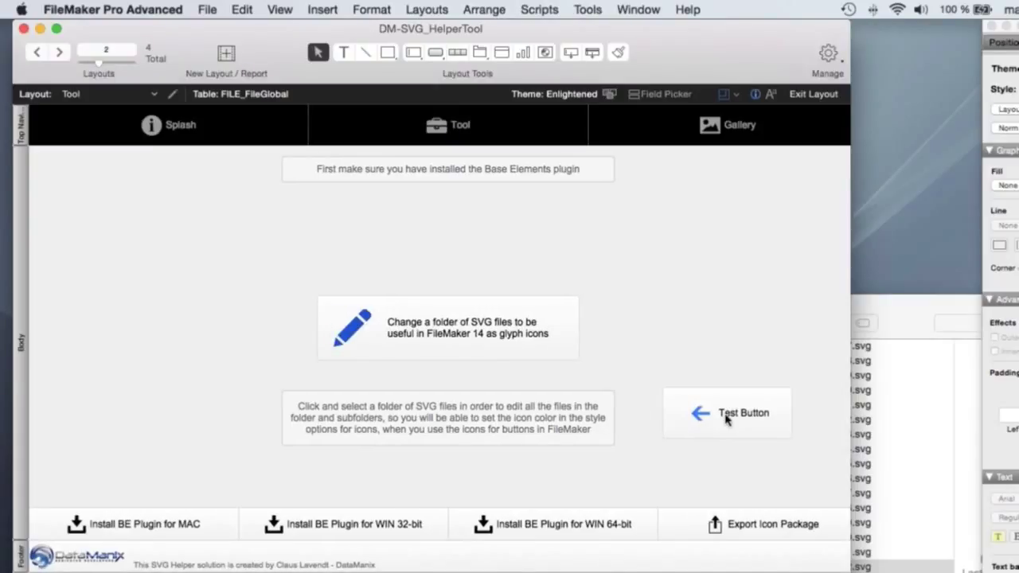
{"action": "double_click", "coordinate": [726, 415]}
{"action": "left_click_drag", "start_coordinate": [915, 376], "coordinate": [398, 168]}
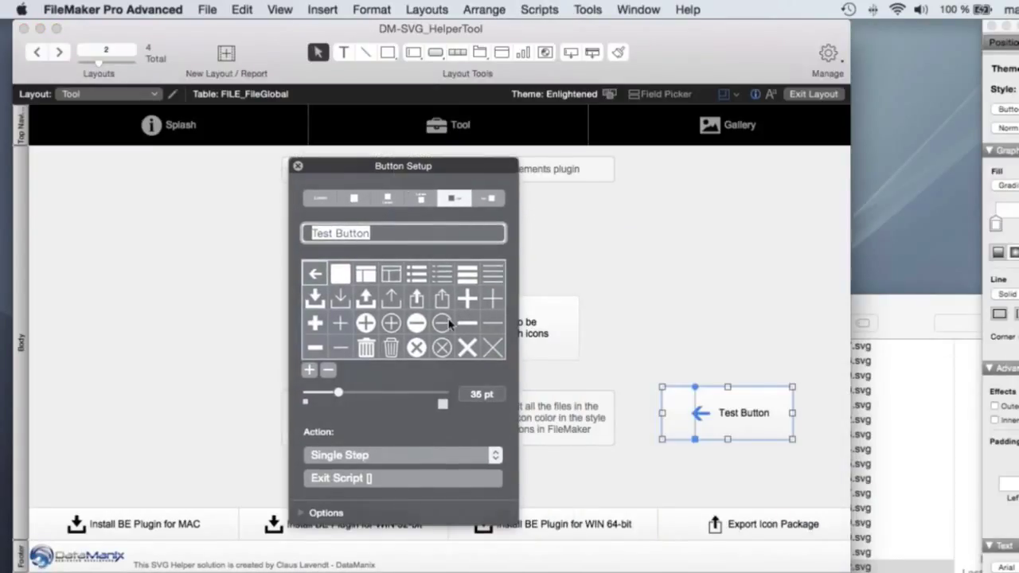
{"action": "left_click", "coordinate": [309, 371]}
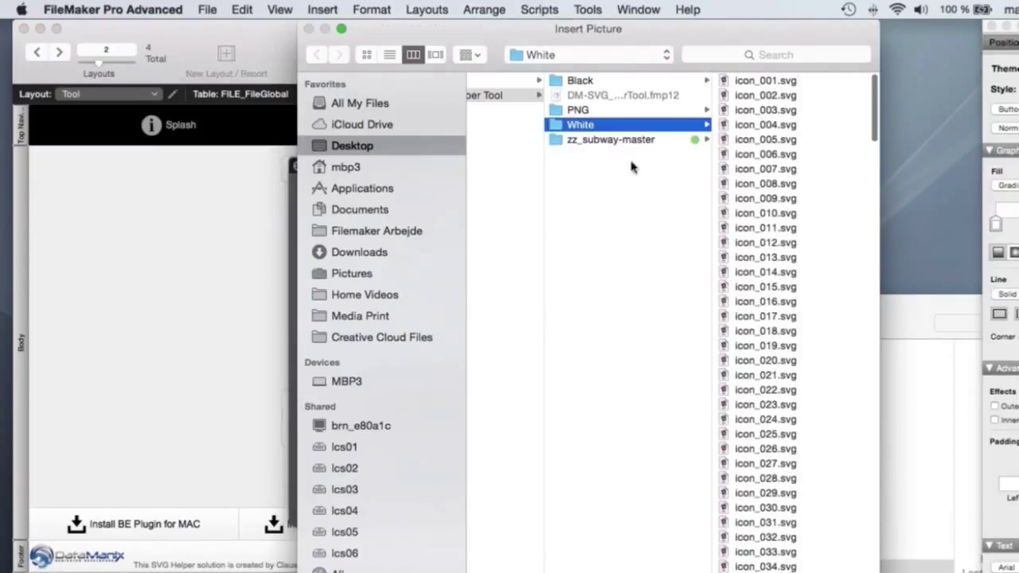
{"action": "scroll", "coordinate": [741, 359], "scroll_direction": "down", "scroll_amount": 10}
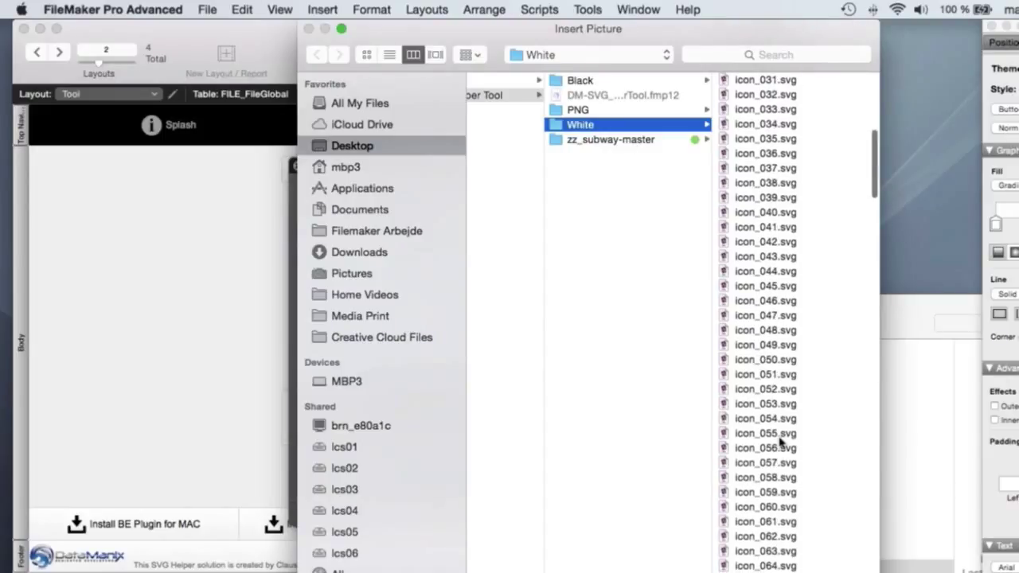
{"action": "left_click", "coordinate": [780, 436]}
{"action": "key", "text": "Return"}
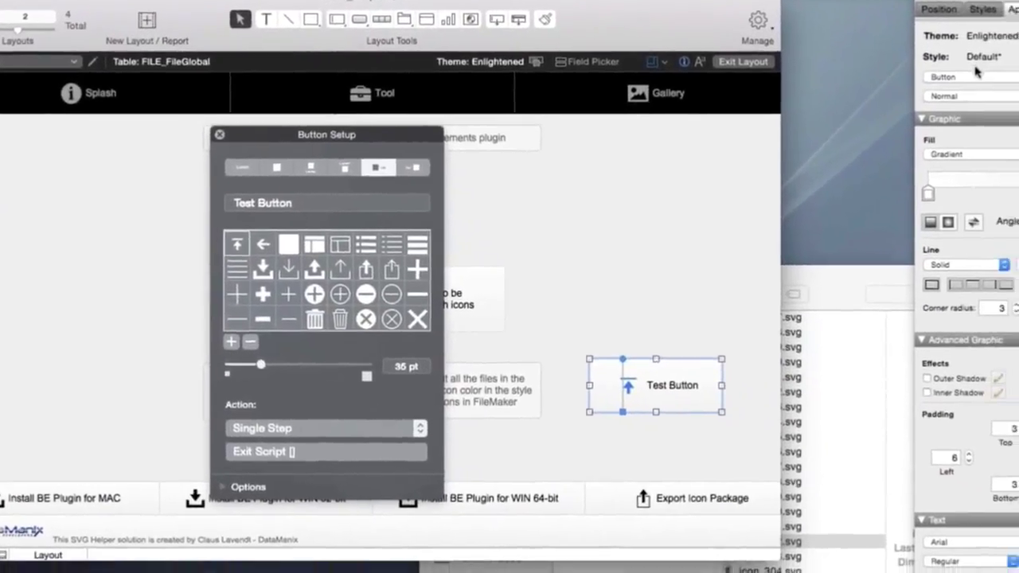
- Set the fill of the Test Button's icon to dark red for the Normal state
{"action": "left_click", "coordinate": [1001, 106]}
{"action": "left_click", "coordinate": [1005, 117]}
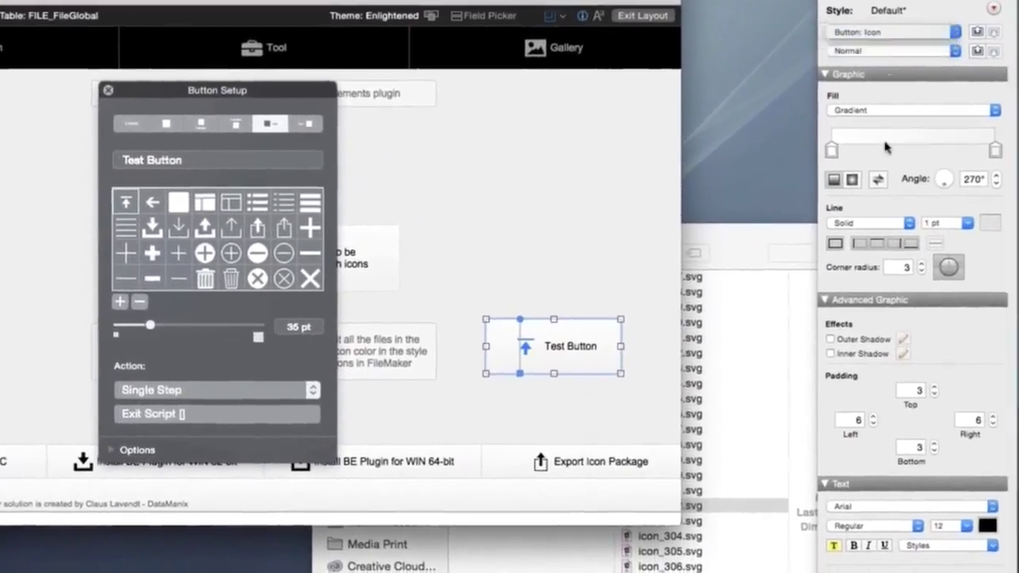
{"action": "left_click", "coordinate": [863, 152]}
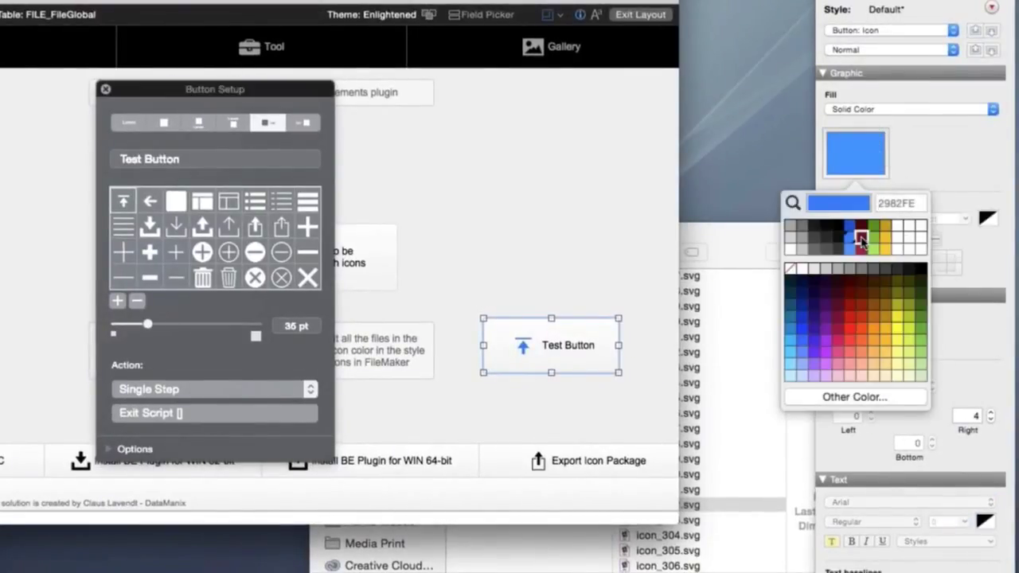
{"action": "left_click", "coordinate": [796, 364]}
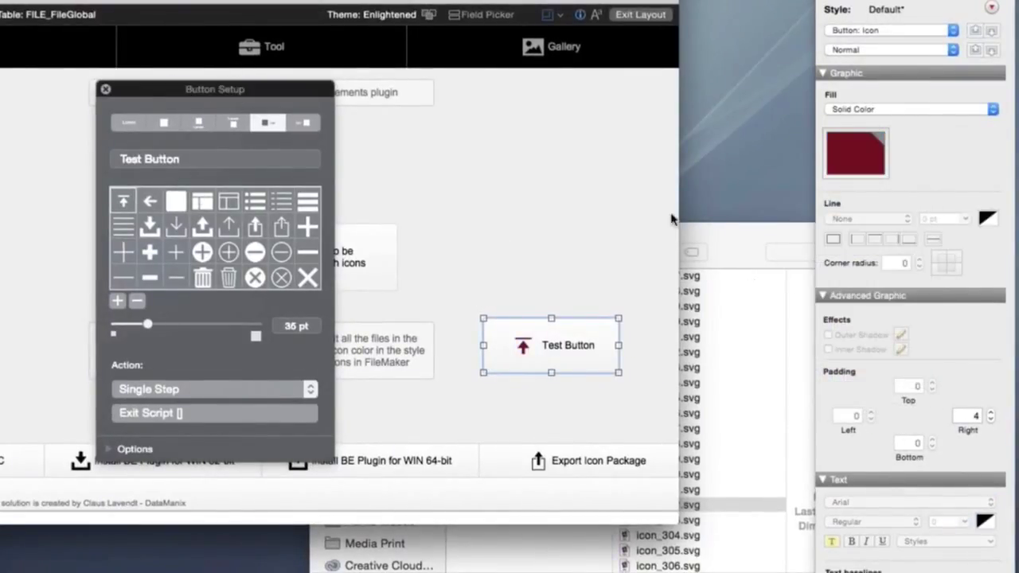
- Set the icon's fill to green for the Hover state
{"action": "left_click", "coordinate": [910, 49]}
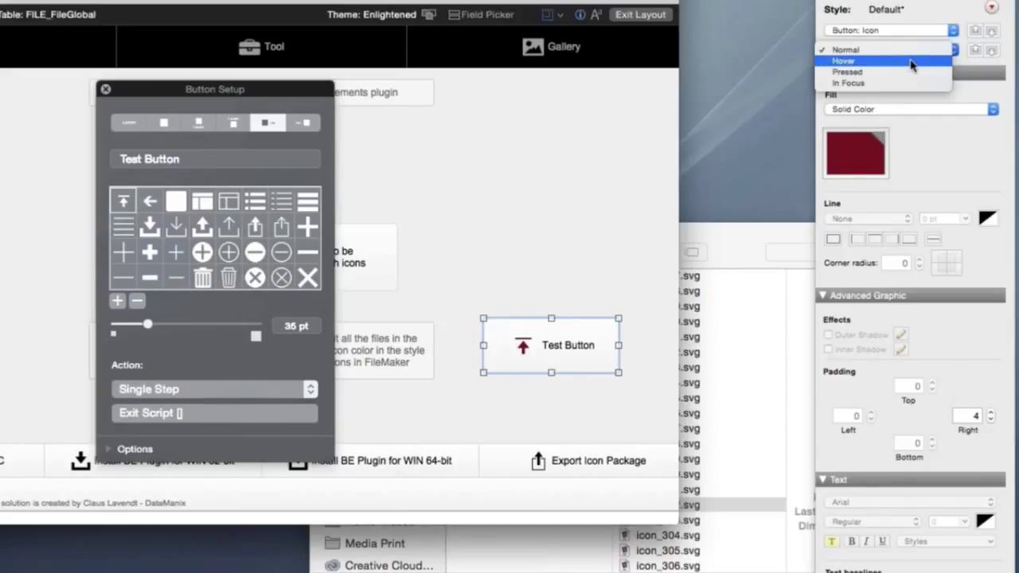
{"action": "left_click", "coordinate": [911, 61]}
{"action": "left_click", "coordinate": [870, 165]}
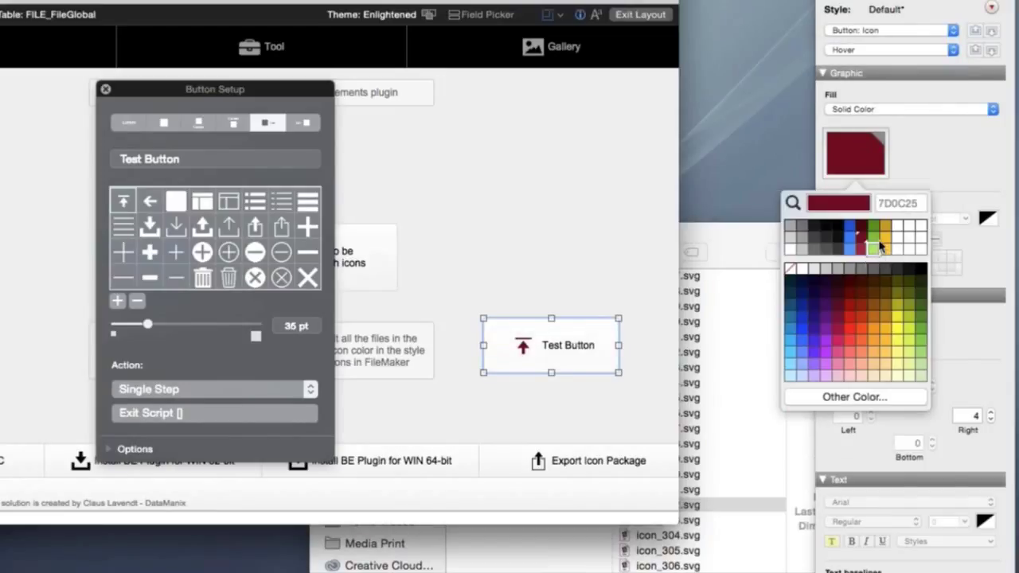
{"action": "left_click", "coordinate": [873, 239]}
- Set the icon's fill to orange for the Pressed state
{"action": "left_click", "coordinate": [880, 49]}
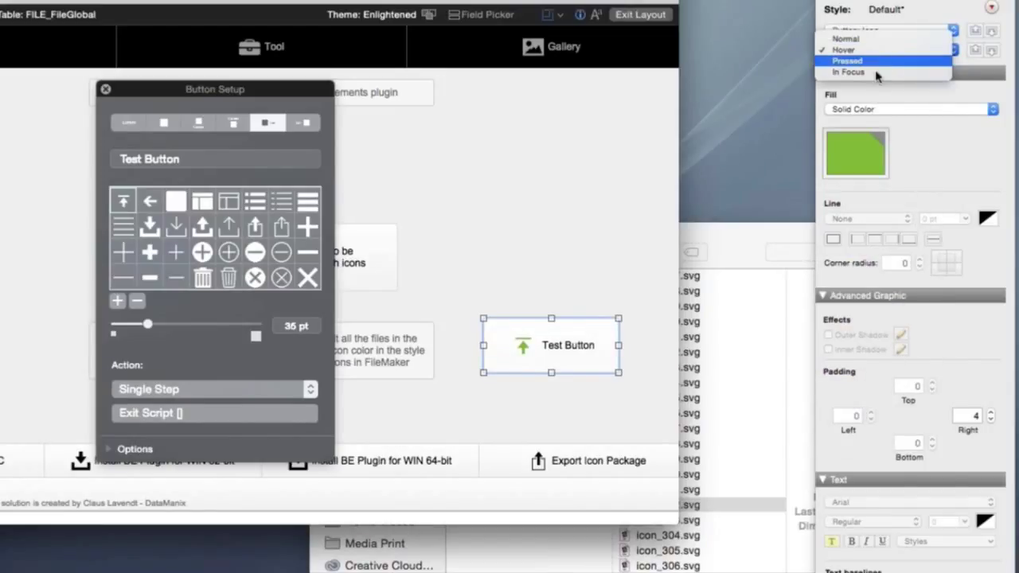
{"action": "left_click", "coordinate": [877, 63]}
{"action": "left_click", "coordinate": [863, 163]}
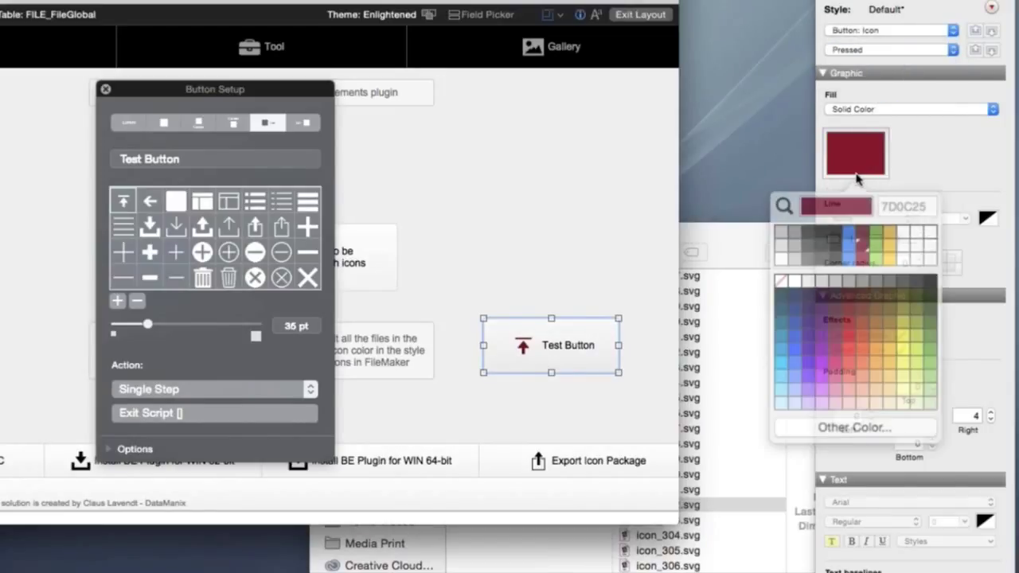
{"action": "left_click", "coordinate": [886, 239]}
- Deselect the button, return to Browse mode and try out the Test Button's icon colours
{"action": "left_click", "coordinate": [609, 243]}
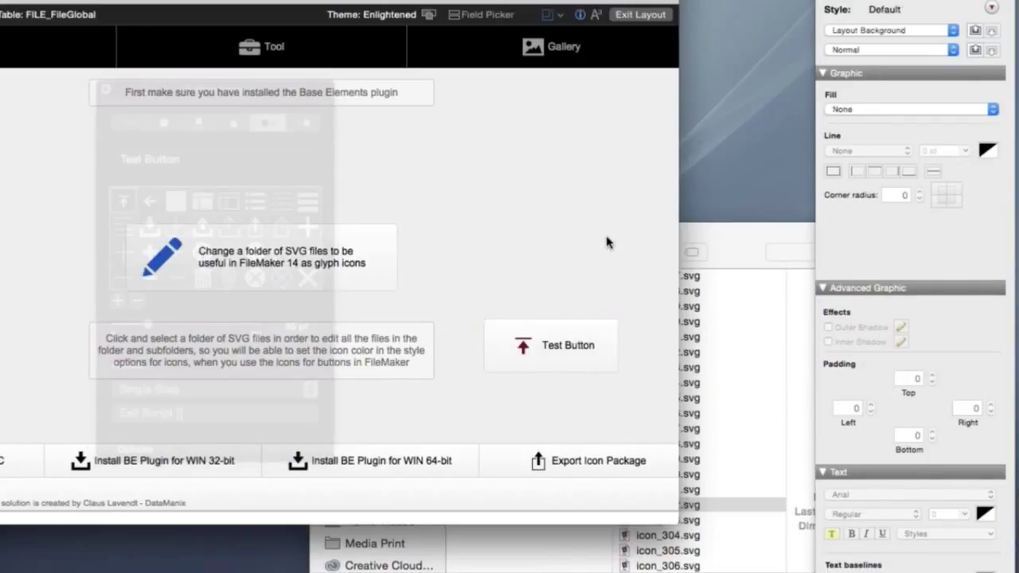
{"action": "key", "text": "super+b"}
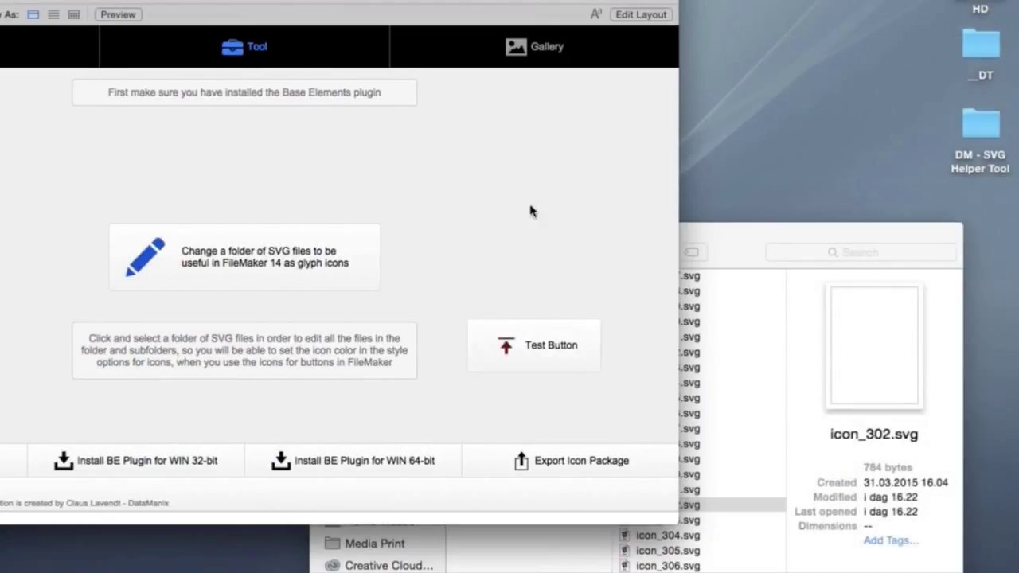
{"action": "left_click", "coordinate": [537, 345]}
{"action": "left_click", "coordinate": [537, 348]}
- Switch to Finder and compare the file names in the PNG and White folders
{"action": "left_click", "coordinate": [707, 237]}
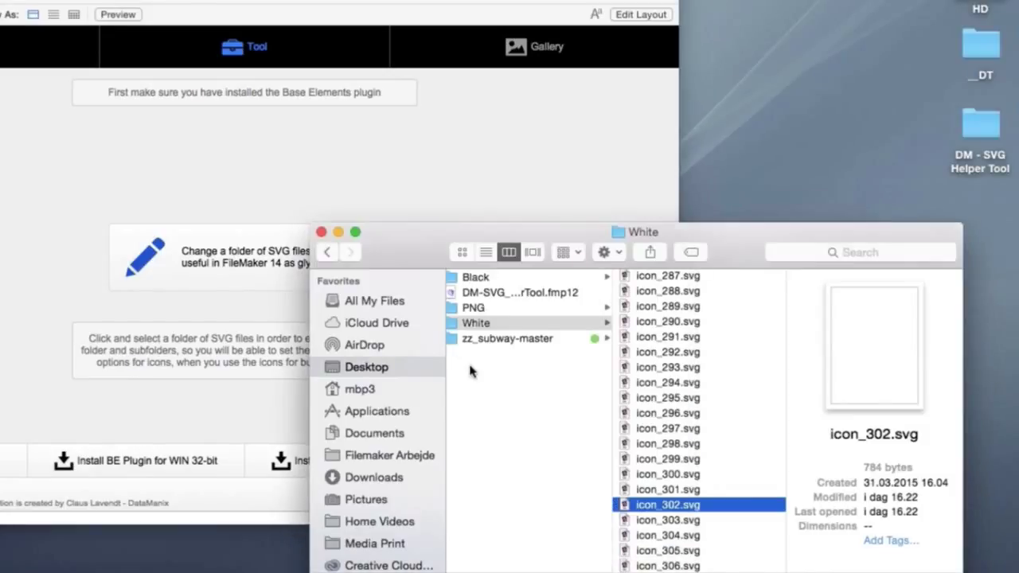
{"action": "left_click", "coordinate": [473, 311]}
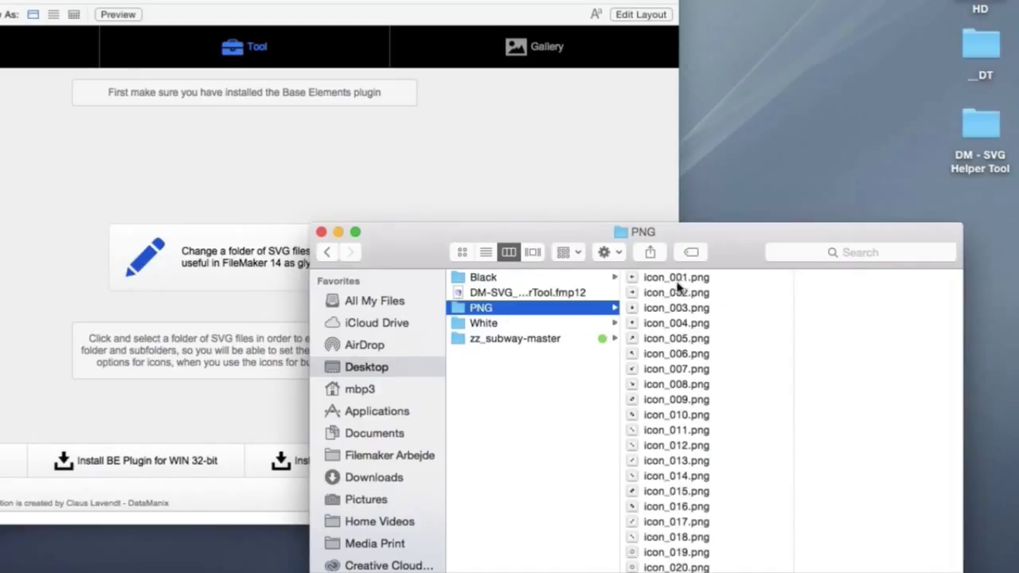
{"action": "left_click", "coordinate": [495, 324]}
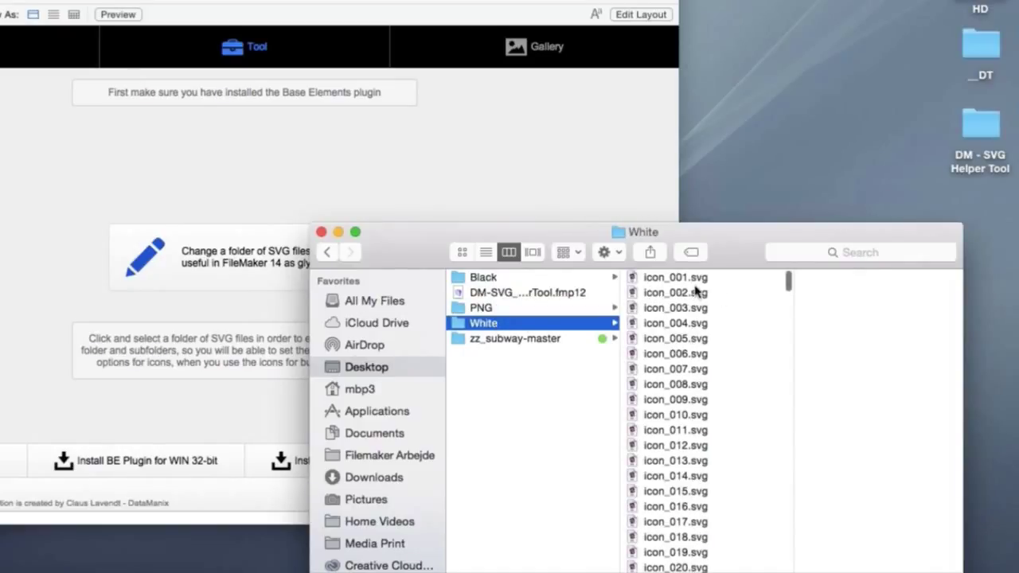
{"action": "left_click", "coordinate": [504, 312]}
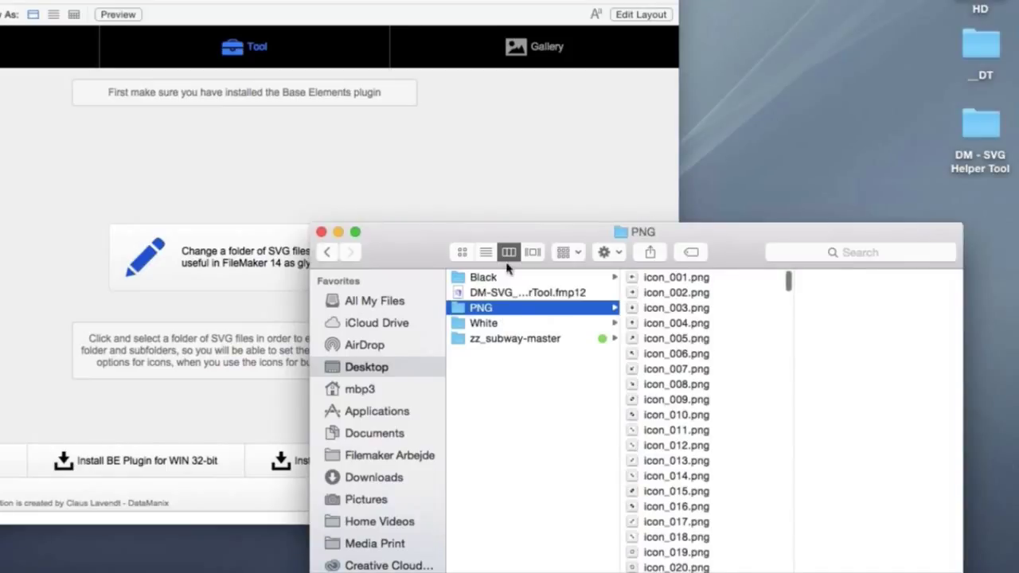
- Switch back to FileMaker and open the Gallery layout of DM-SVG_HelperTool
{"action": "left_click", "coordinate": [510, 172]}
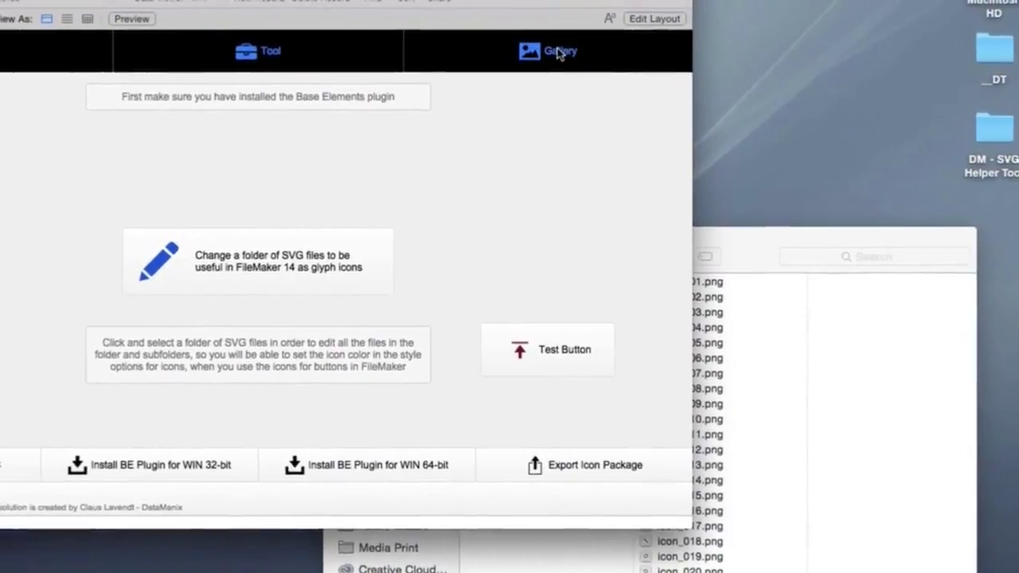
{"action": "left_click", "coordinate": [535, 47]}
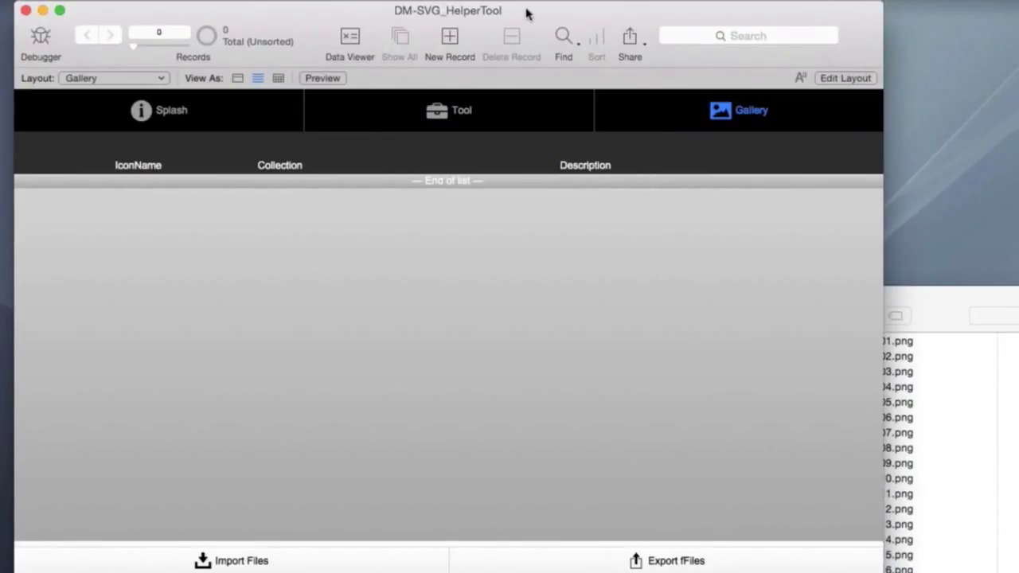
{"action": "left_click_drag", "start_coordinate": [526, 12], "coordinate": [528, 12]}
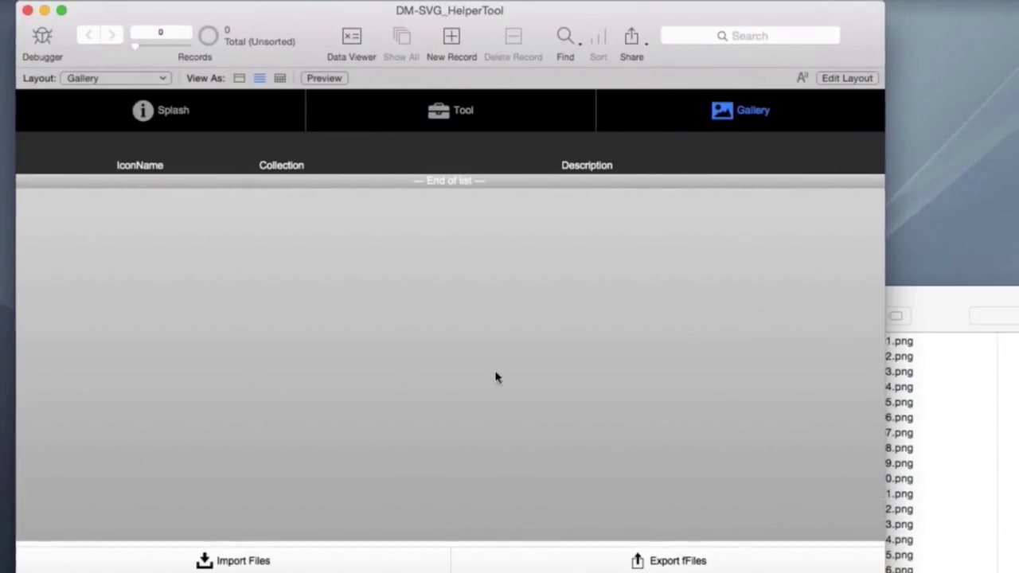
- Import the icon files into the Gallery, using the White folder for the SVG files and the PNG folder for their PNG versions
{"action": "left_click", "coordinate": [260, 561]}
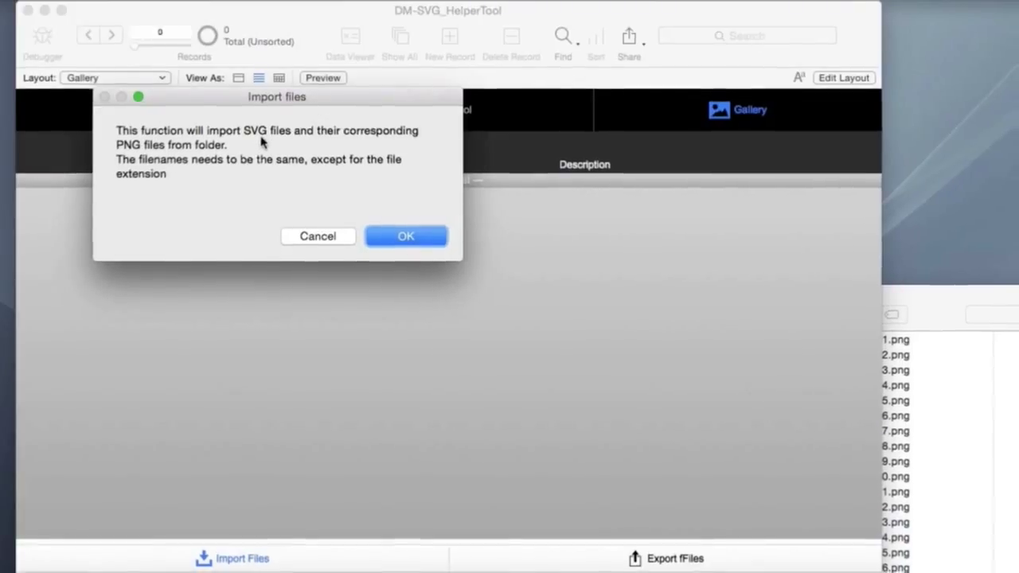
{"action": "left_click", "coordinate": [389, 227]}
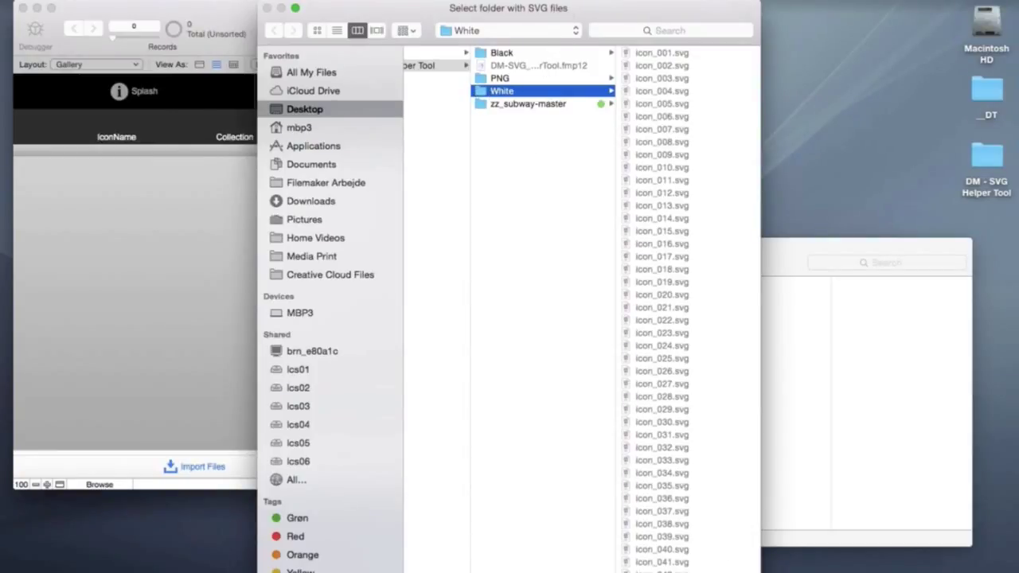
{"action": "key", "text": "Return"}
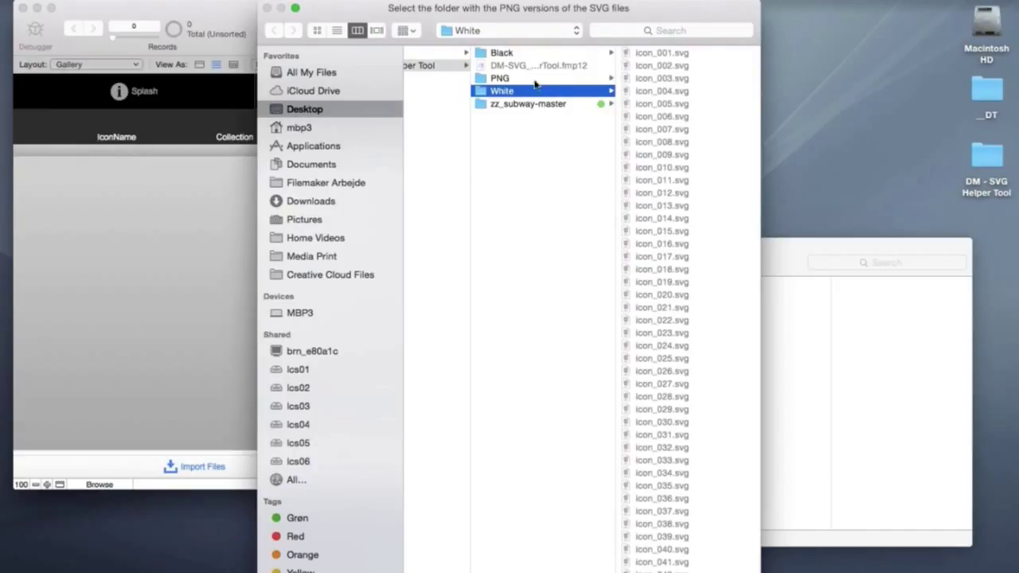
{"action": "left_click", "coordinate": [497, 81]}
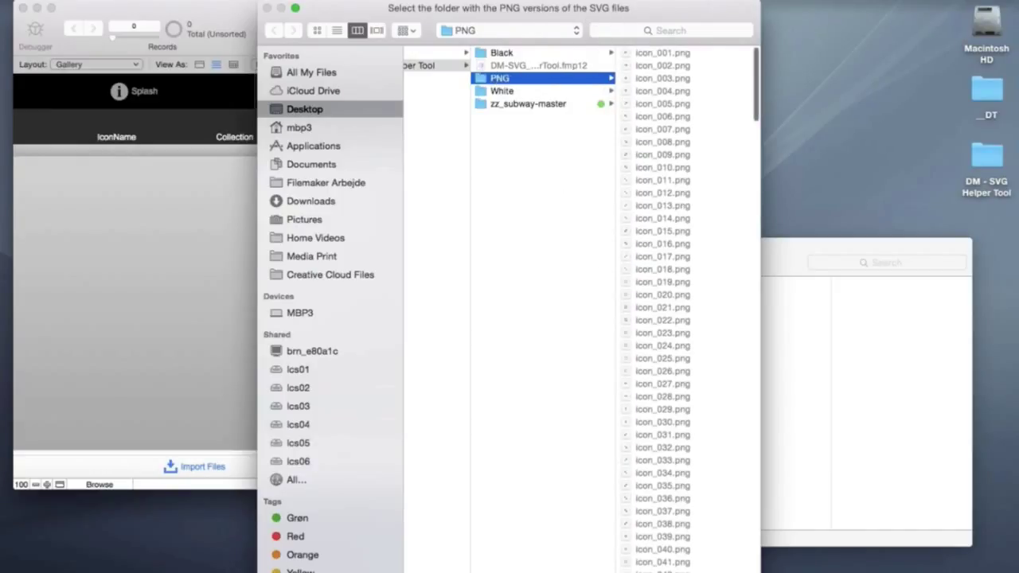
{"action": "key", "text": "Return"}
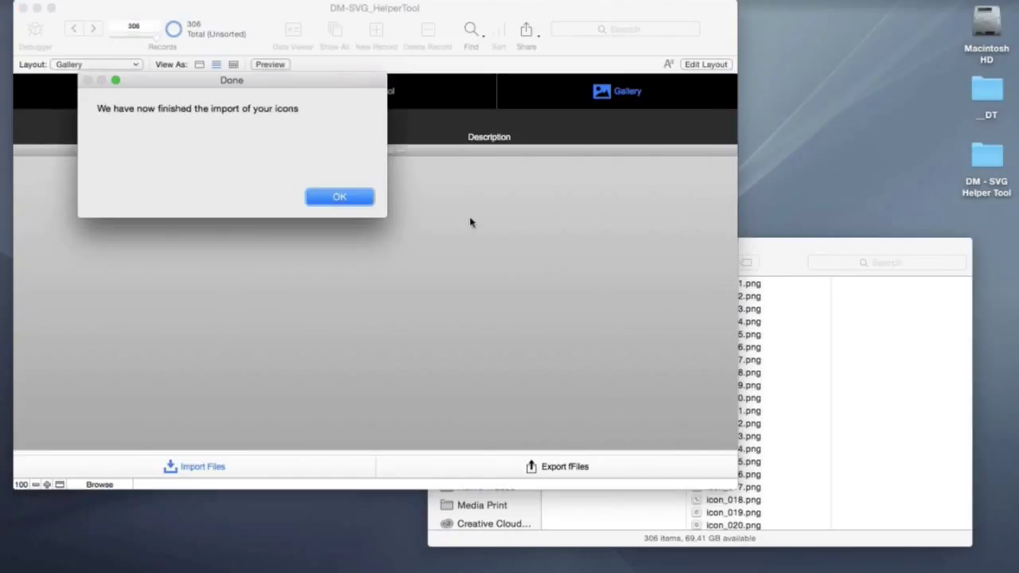
{"action": "left_click", "coordinate": [331, 198]}
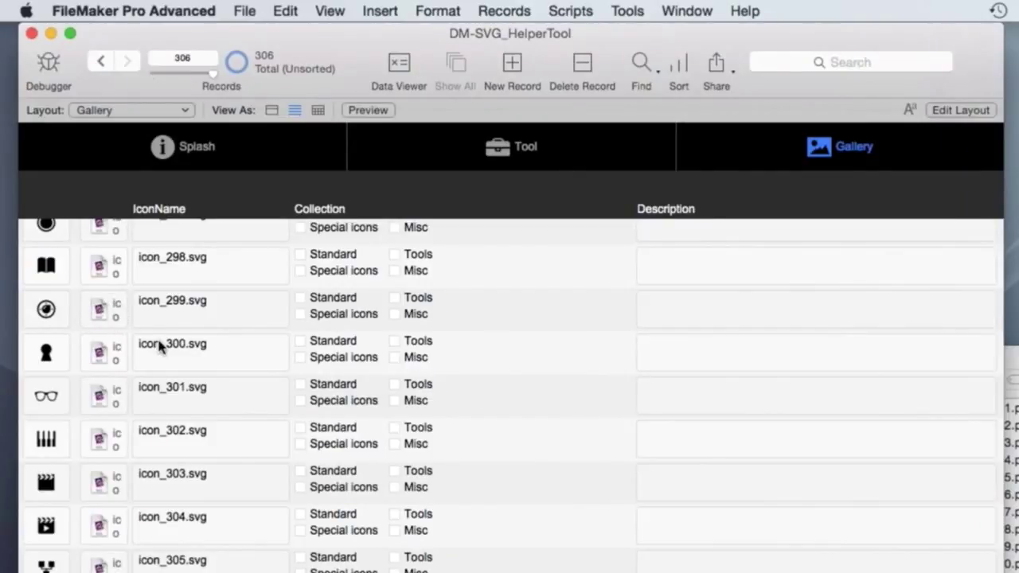
- Look through the imported icons up to the start of the list and select the icon_001.svg record
{"action": "scroll", "coordinate": [159, 348], "scroll_direction": "up", "scroll_amount": 5}
{"action": "scroll", "coordinate": [160, 347], "scroll_direction": "up", "scroll_amount": 20}
{"action": "scroll", "coordinate": [157, 344], "scroll_direction": "up", "scroll_amount": 20}
{"action": "scroll", "coordinate": [289, 242], "scroll_direction": "up", "scroll_amount": 5}
{"action": "scroll", "coordinate": [252, 274], "scroll_direction": "up", "scroll_amount": 15}
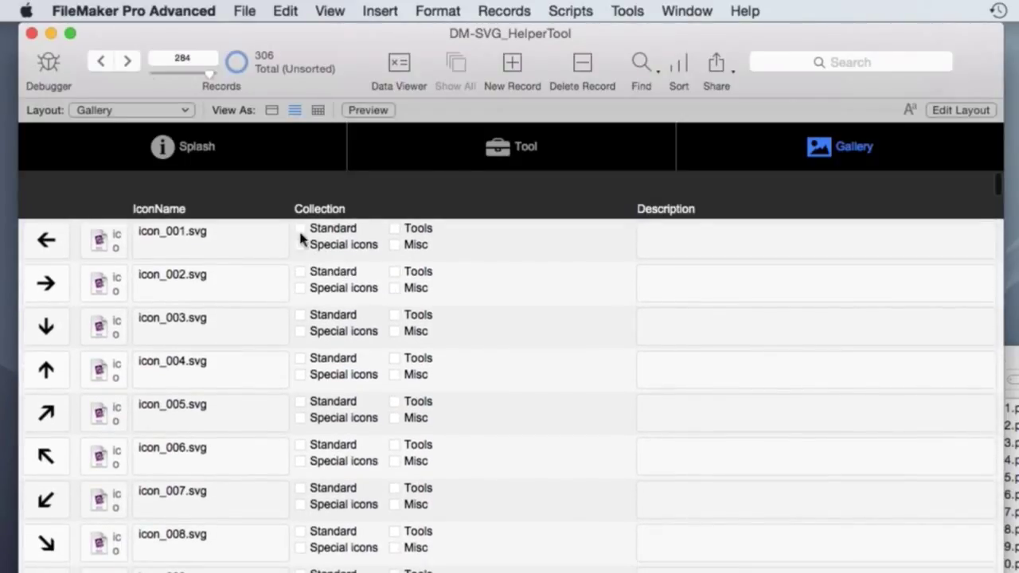
{"action": "left_click", "coordinate": [486, 246]}
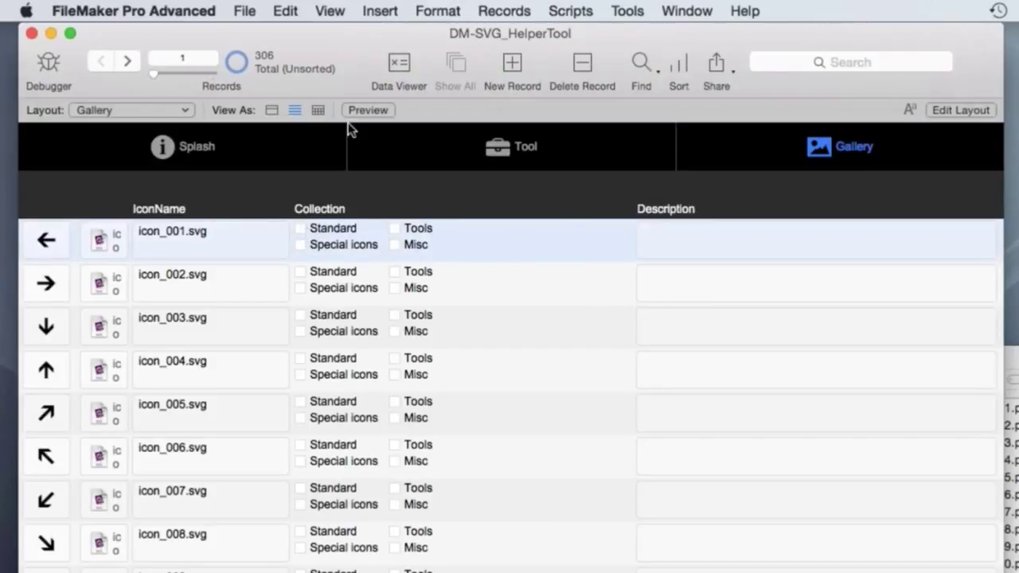
- Review the custom values of the Collections value list and close the value list management without changes
{"action": "left_click", "coordinate": [244, 11]}
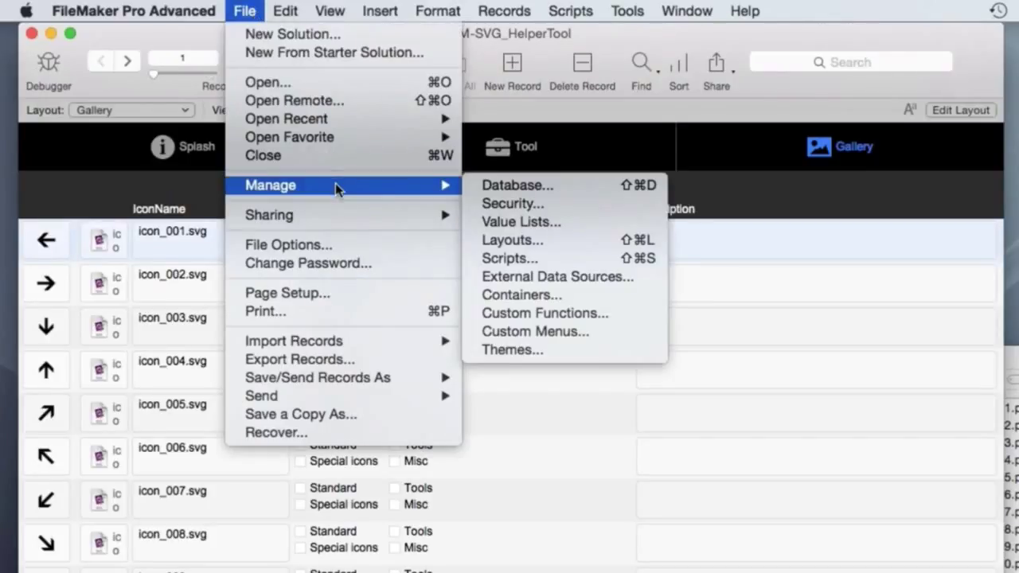
{"action": "mouse_move", "coordinate": [344, 190]}
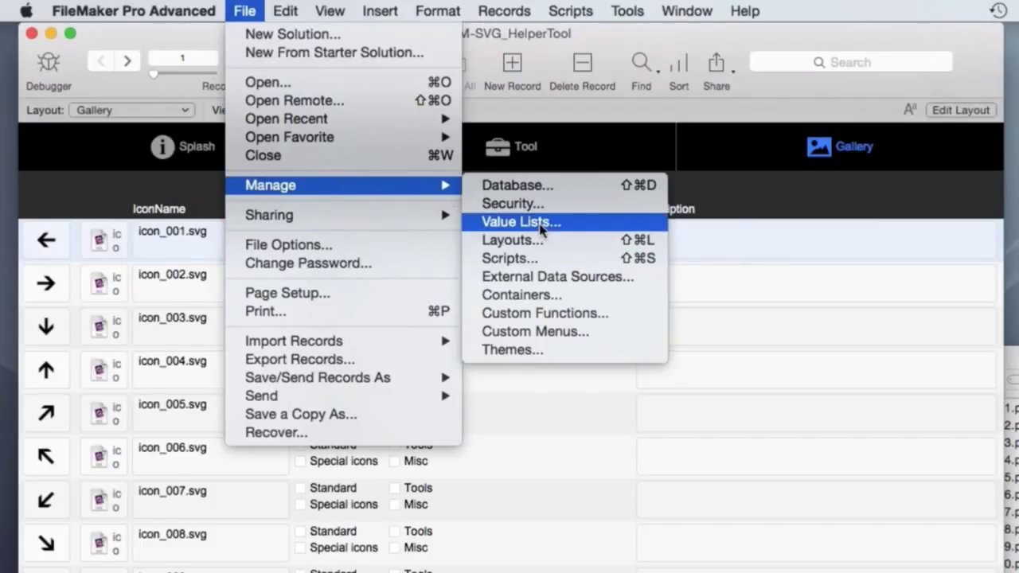
{"action": "left_click", "coordinate": [541, 227]}
{"action": "double_click", "coordinate": [552, 208]}
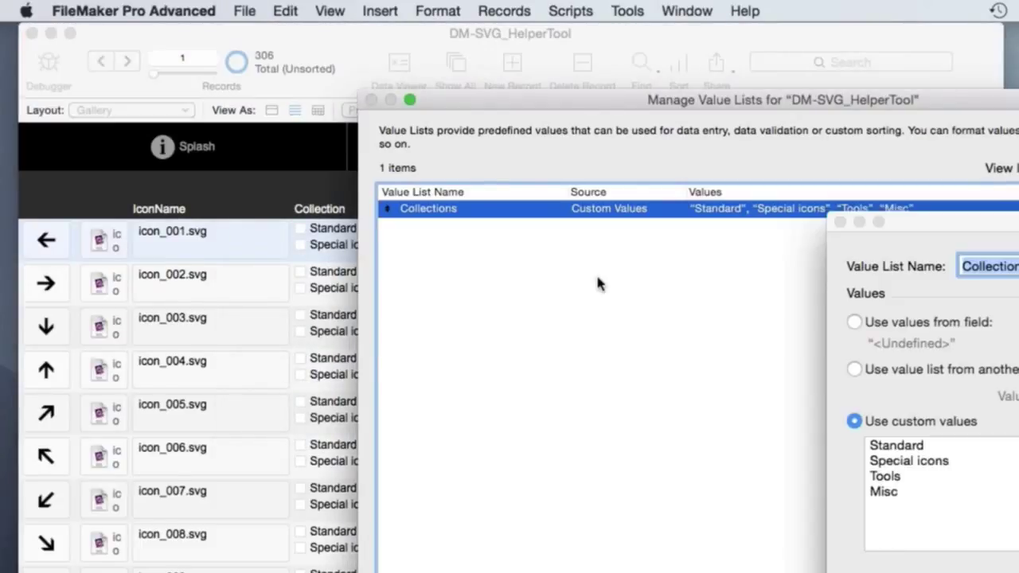
{"action": "key", "text": "Return"}
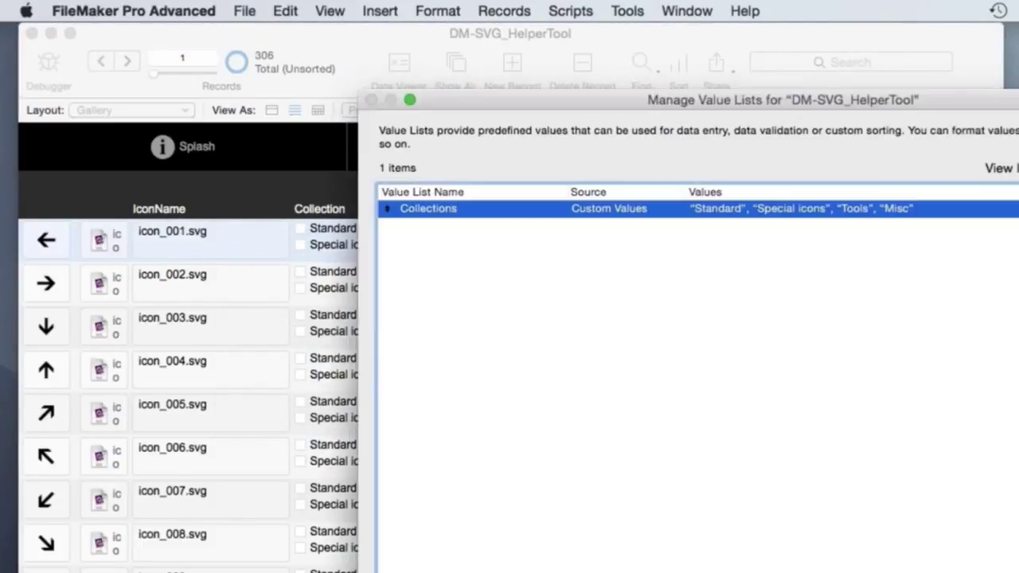
{"action": "key", "text": "Return"}
- Assign icon_001.svg, icon_003.svg and icon_014.svg to the Standard collection in the Gallery
{"action": "left_click", "coordinate": [329, 232]}
{"action": "left_click", "coordinate": [330, 316]}
{"action": "scroll", "coordinate": [334, 454], "scroll_direction": "down", "scroll_amount": 5}
{"action": "left_click", "coordinate": [304, 433]}
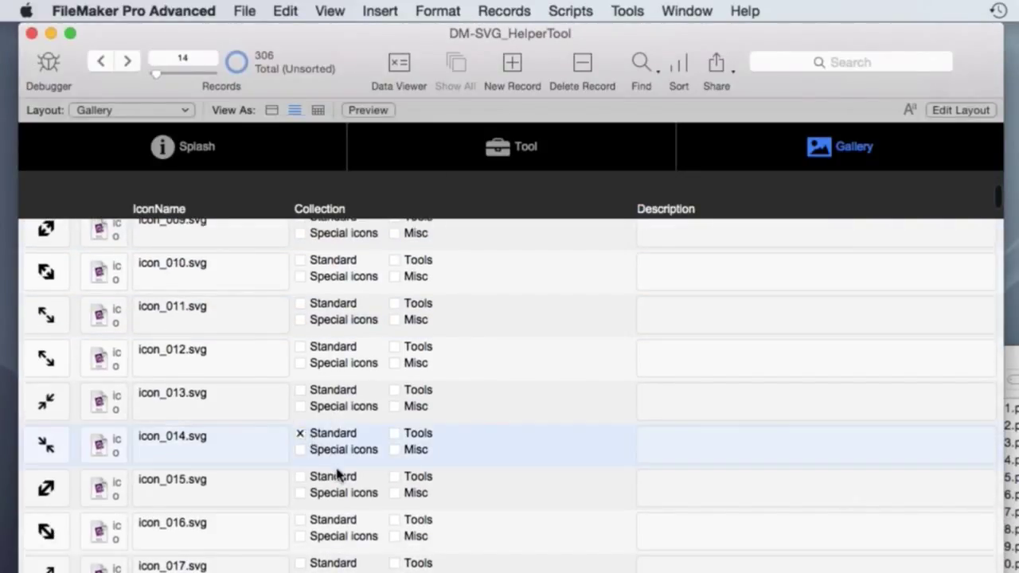
{"action": "scroll", "coordinate": [339, 475], "scroll_direction": "down", "scroll_amount": 5}
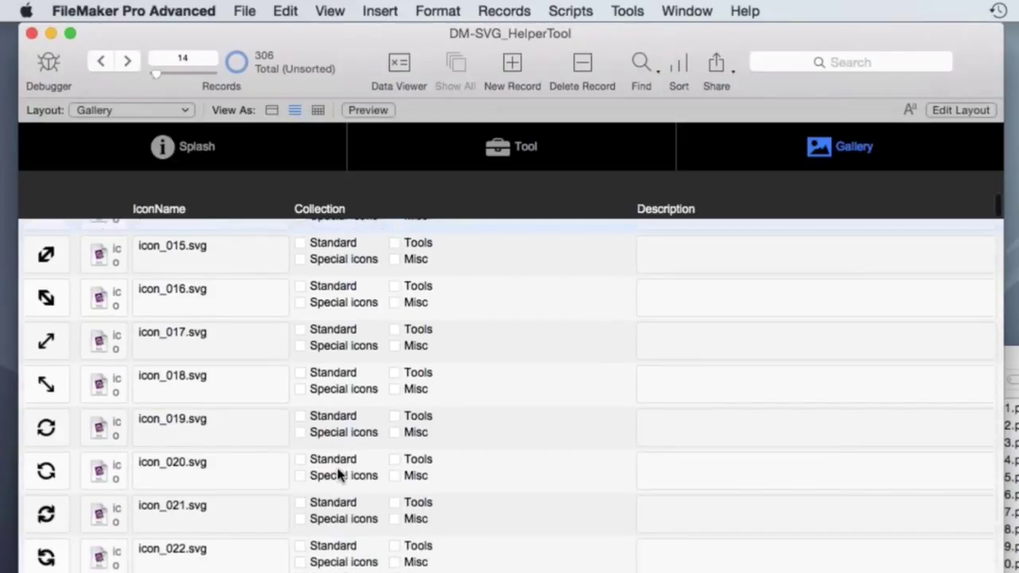
- Assign icon_019.svg and icon_034.svg to the Standard collection and icon_021.svg to Special icons
{"action": "left_click", "coordinate": [302, 416]}
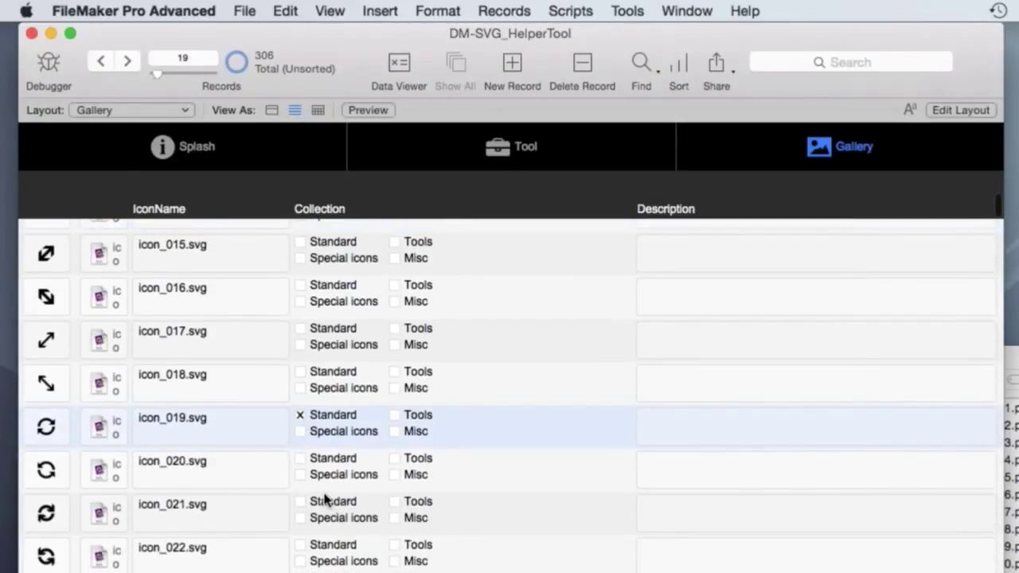
{"action": "scroll", "coordinate": [325, 500], "scroll_direction": "down", "scroll_amount": 1}
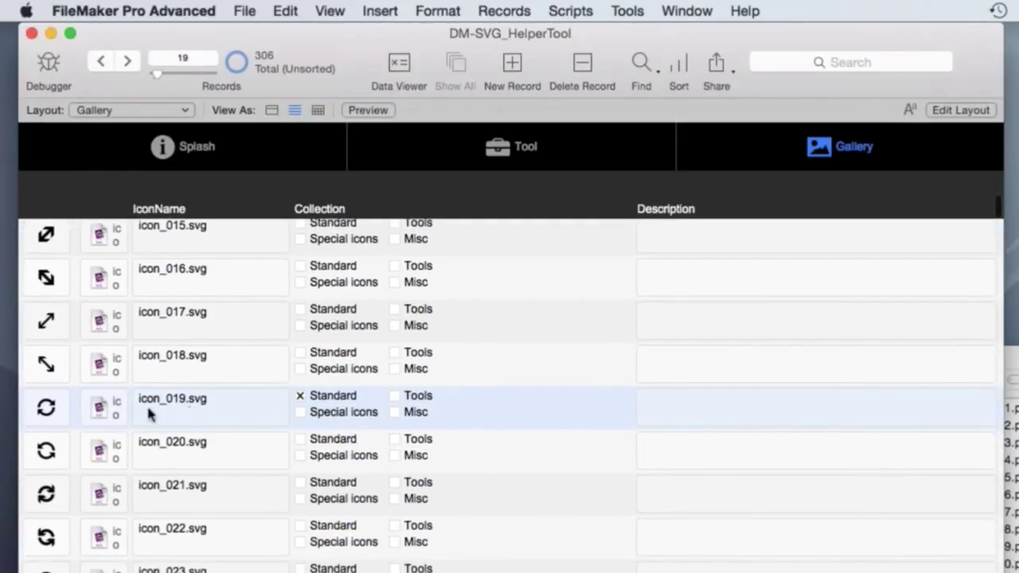
{"action": "scroll", "coordinate": [54, 557], "scroll_direction": "down", "scroll_amount": 2}
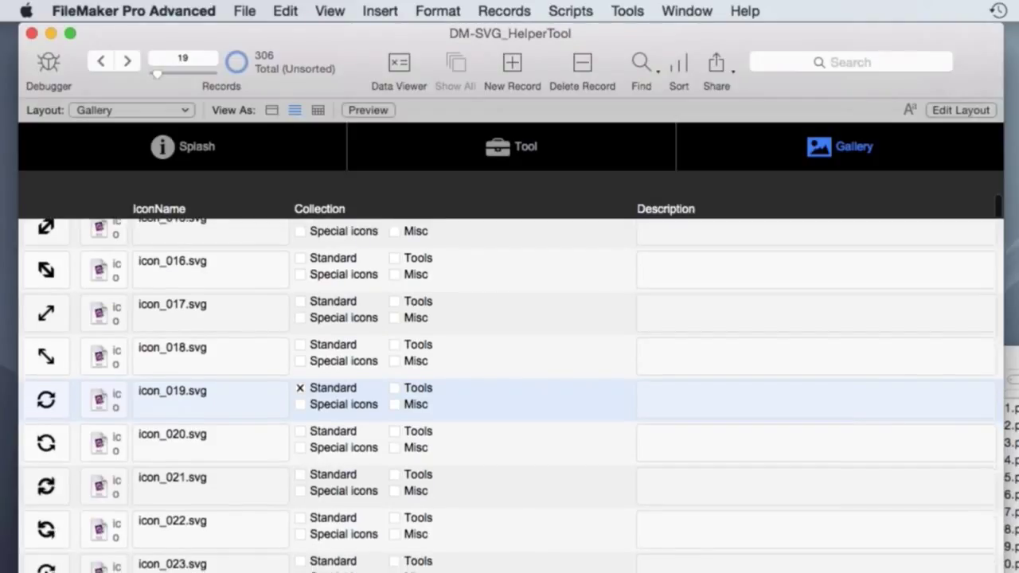
{"action": "scroll", "coordinate": [48, 561], "scroll_direction": "down", "scroll_amount": 3}
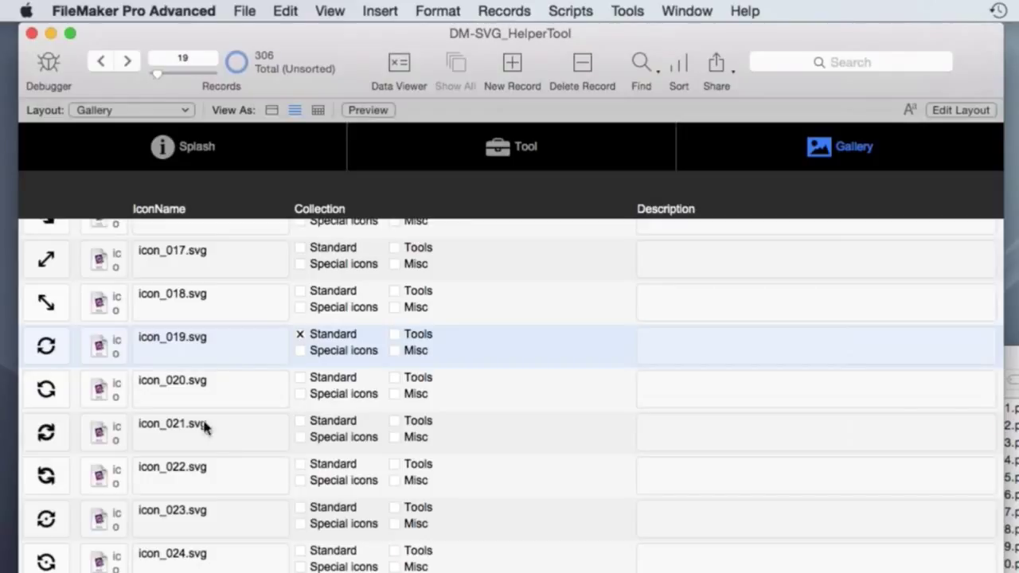
{"action": "left_click", "coordinate": [299, 437]}
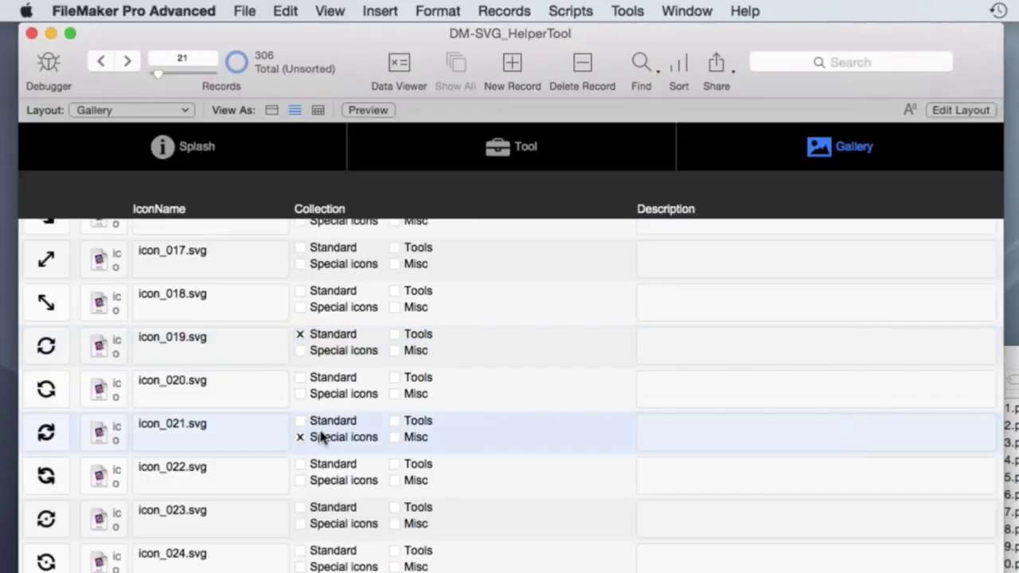
{"action": "scroll", "coordinate": [315, 446], "scroll_direction": "down", "scroll_amount": 6}
{"action": "left_click", "coordinate": [300, 484]}
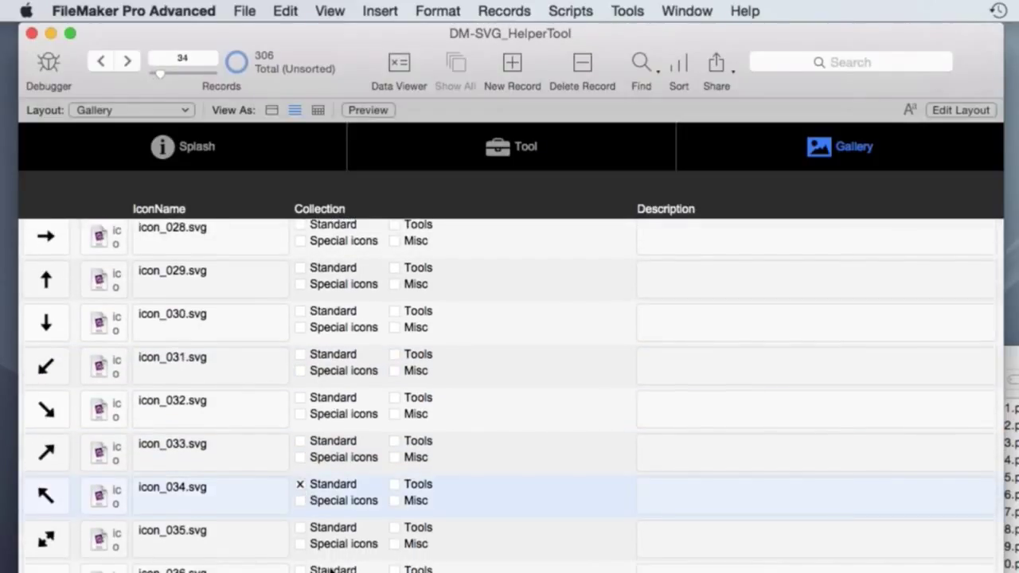
- Add icon_073.svg, icon_074.svg and icon_081.svg to the Standard collection
{"action": "scroll", "coordinate": [330, 566], "scroll_direction": "down", "scroll_amount": 10}
{"action": "scroll", "coordinate": [328, 567], "scroll_direction": "down", "scroll_amount": 20}
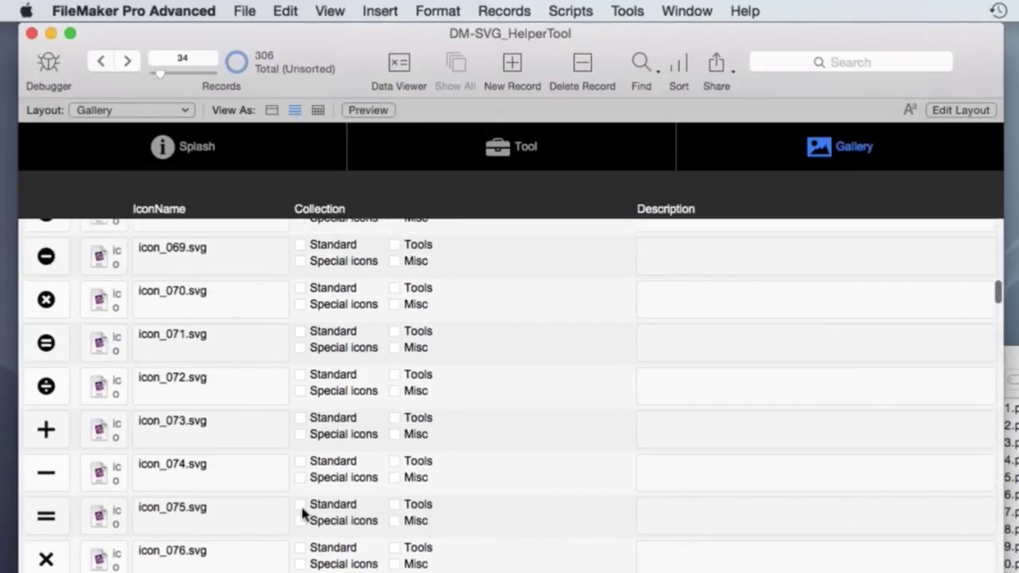
{"action": "left_click", "coordinate": [301, 464]}
{"action": "left_click", "coordinate": [300, 419]}
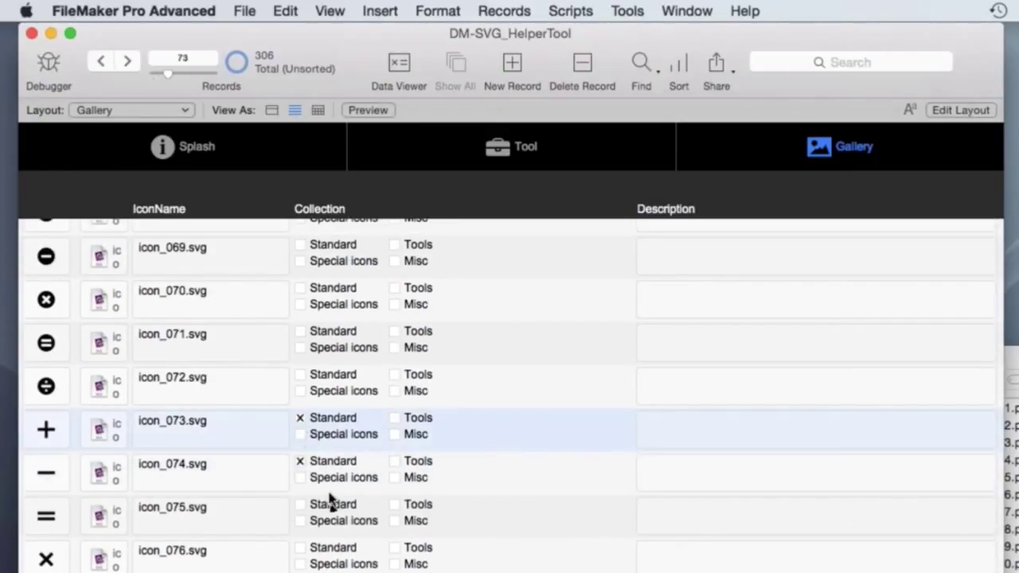
{"action": "scroll", "coordinate": [307, 525], "scroll_direction": "down", "scroll_amount": 5}
{"action": "left_click", "coordinate": [300, 510]}
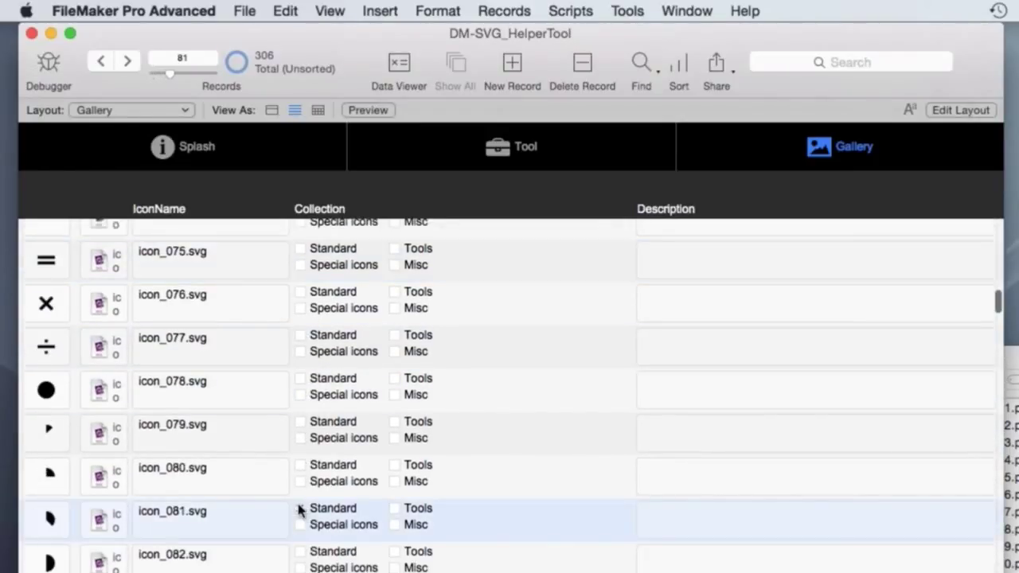
- Find all Gallery records that belong to the Standard collection
{"action": "key", "text": "super+f"}
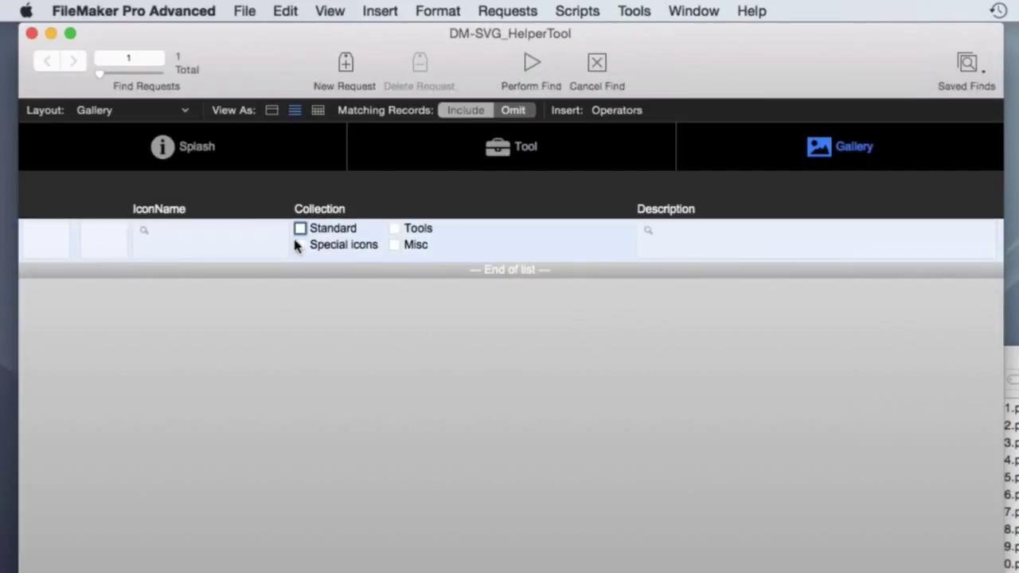
{"action": "left_click", "coordinate": [300, 229]}
{"action": "key", "text": "Return"}
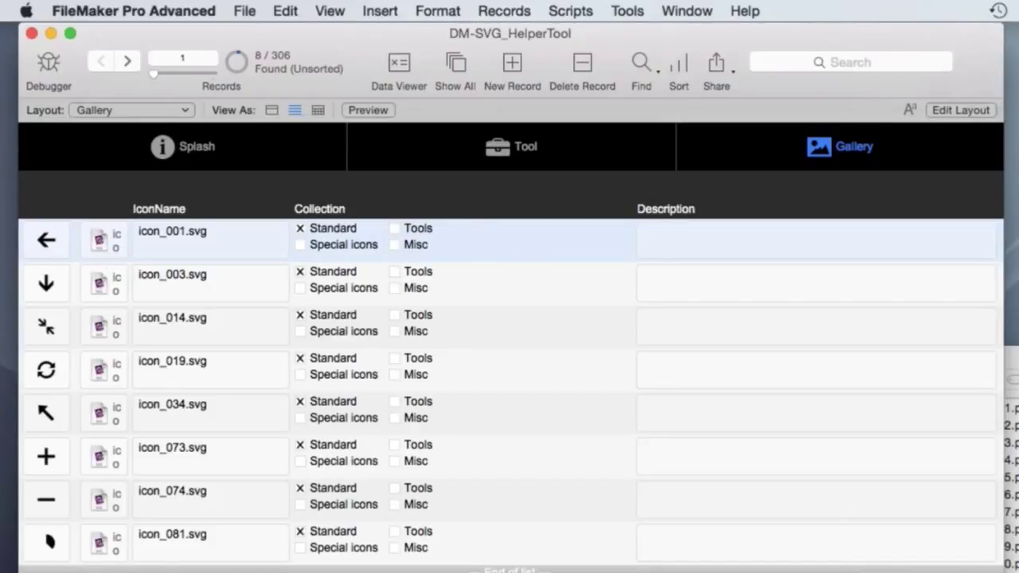
- Export the found records' SVG files to a new folder named Icon Standard inside the DM - SVG Helper Tool folder
{"action": "key", "text": "super+1"}
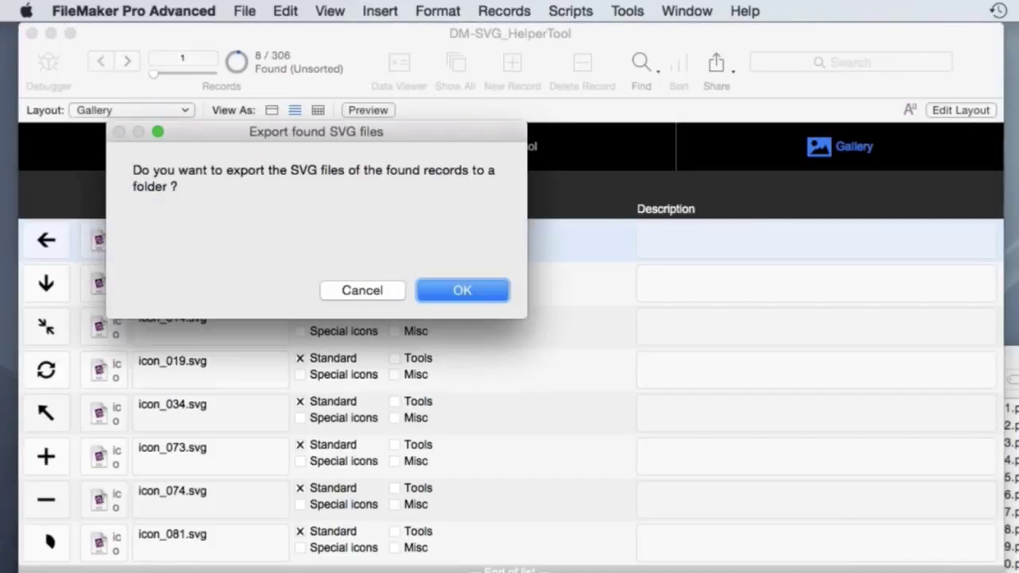
{"action": "left_click", "coordinate": [472, 290]}
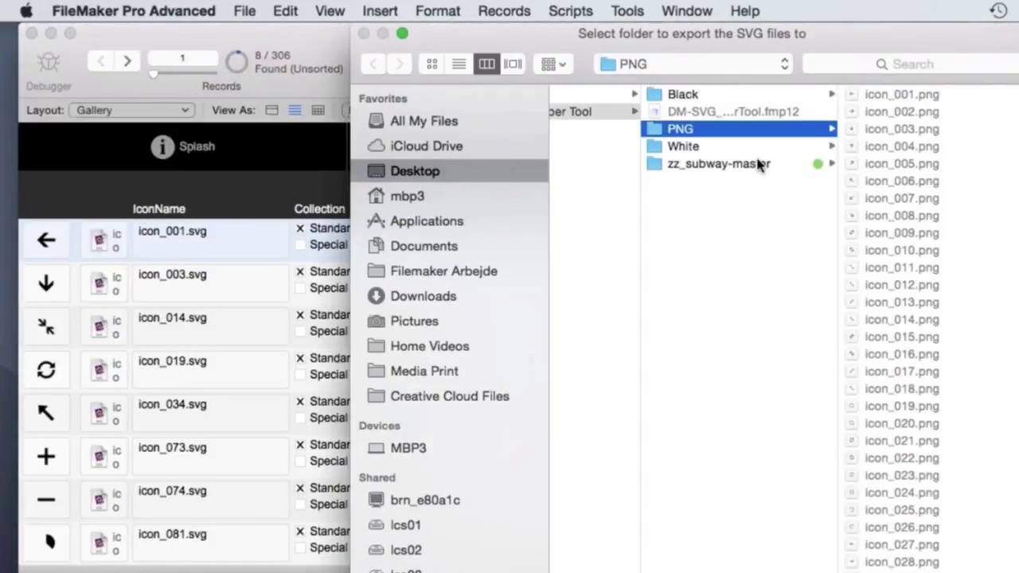
{"action": "left_click", "coordinate": [593, 112]}
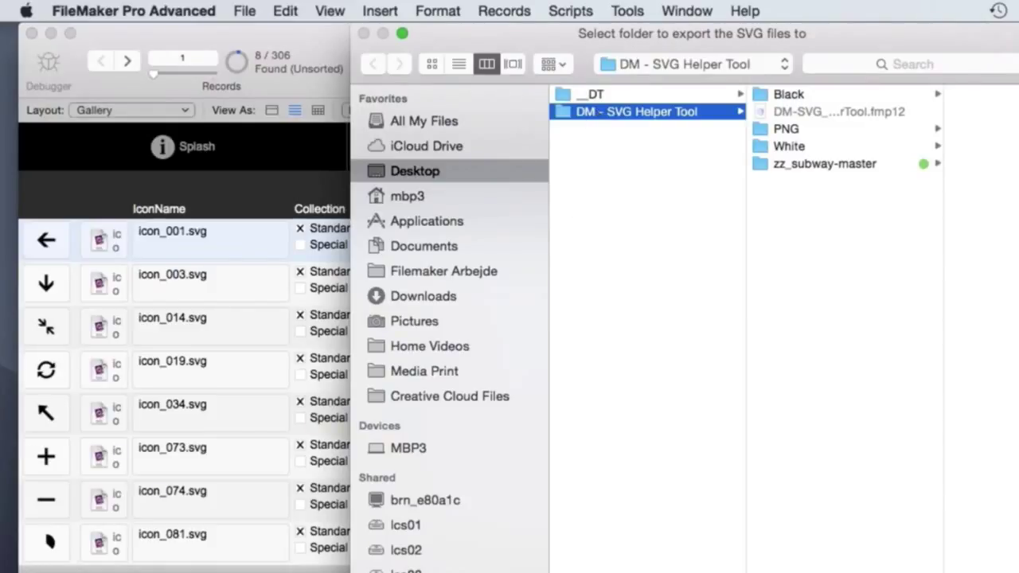
{"action": "key", "text": "shift+super+n"}
{"action": "type", "text": "Stand"}
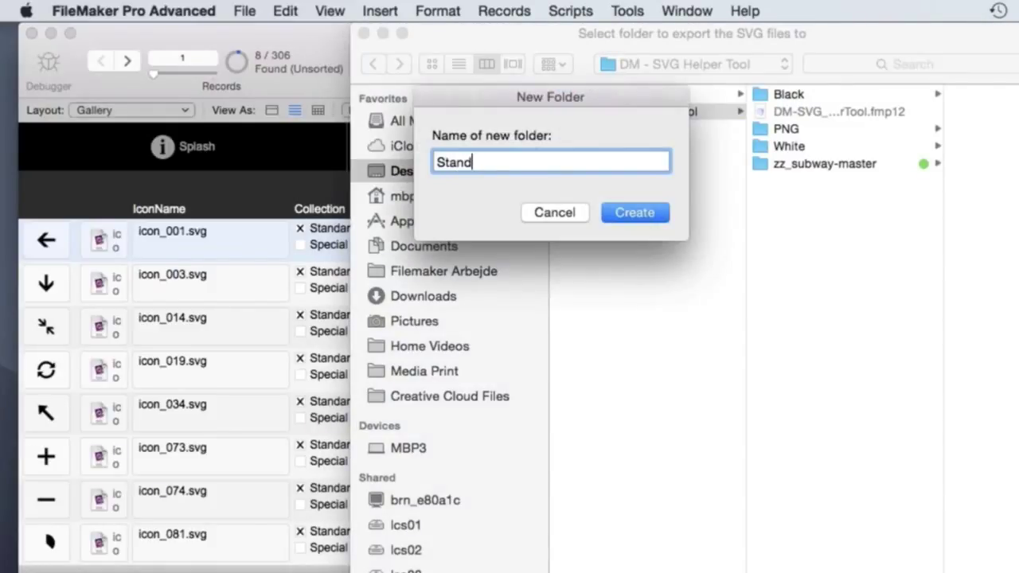
{"action": "type", "text": "ard"}
{"action": "left_click", "coordinate": [437, 161]}
{"action": "type", "text": "Icon"}
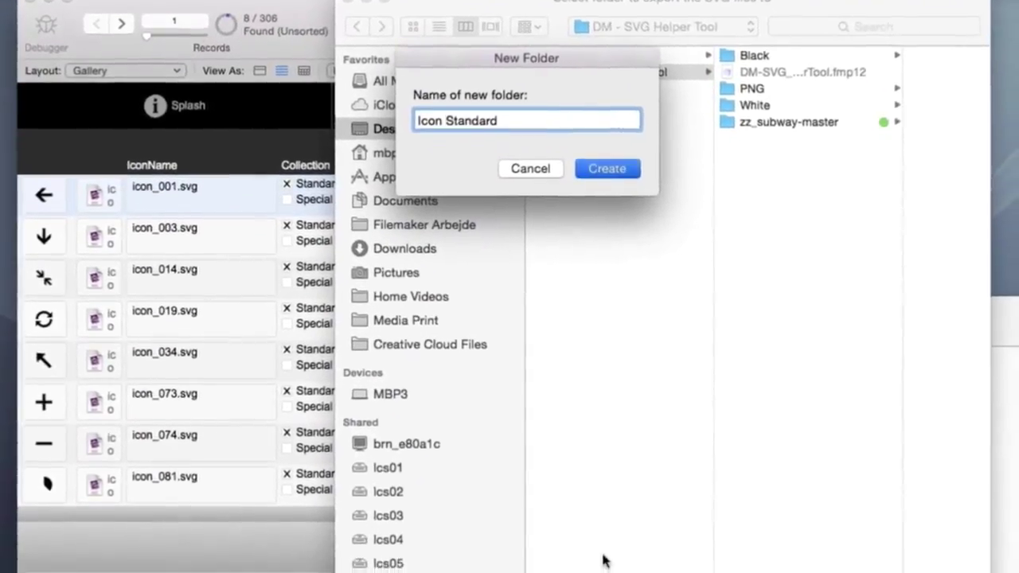
{"action": "key", "text": "Return"}
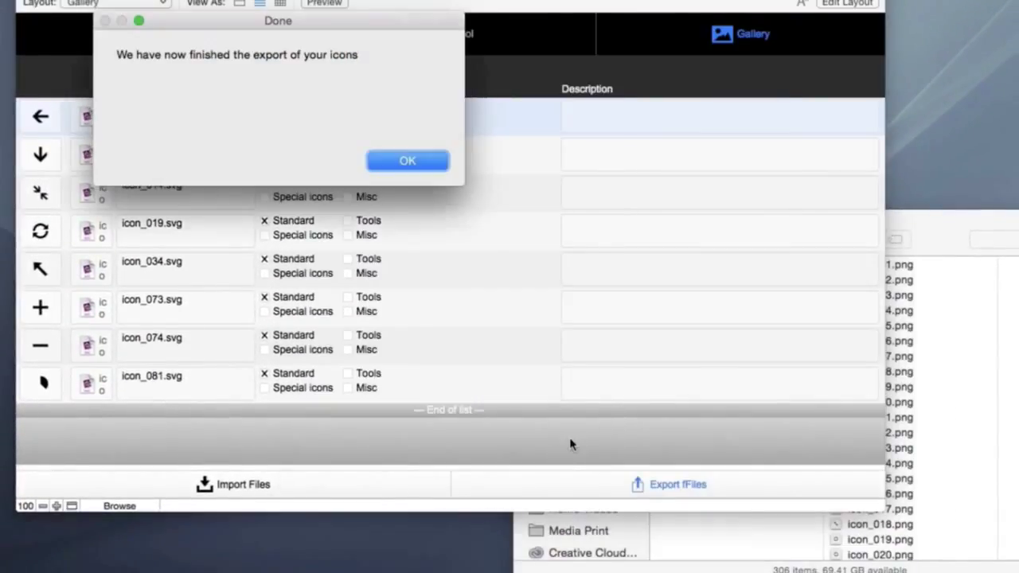
{"action": "left_click", "coordinate": [406, 160]}
- Switch to Finder and look through the exported SVG files in the Icon Standard folder
{"action": "left_click", "coordinate": [945, 233]}
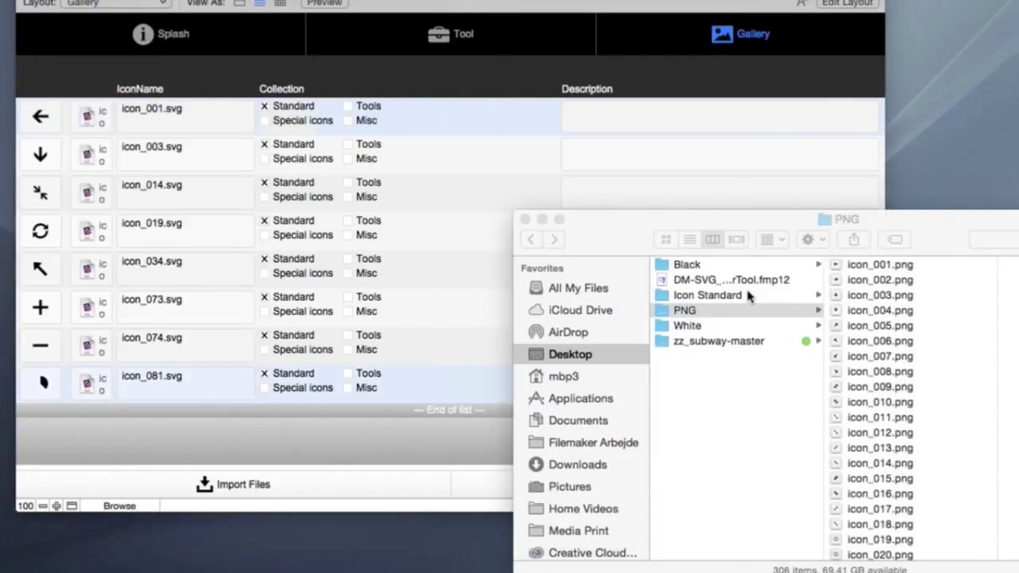
{"action": "left_click", "coordinate": [749, 296]}
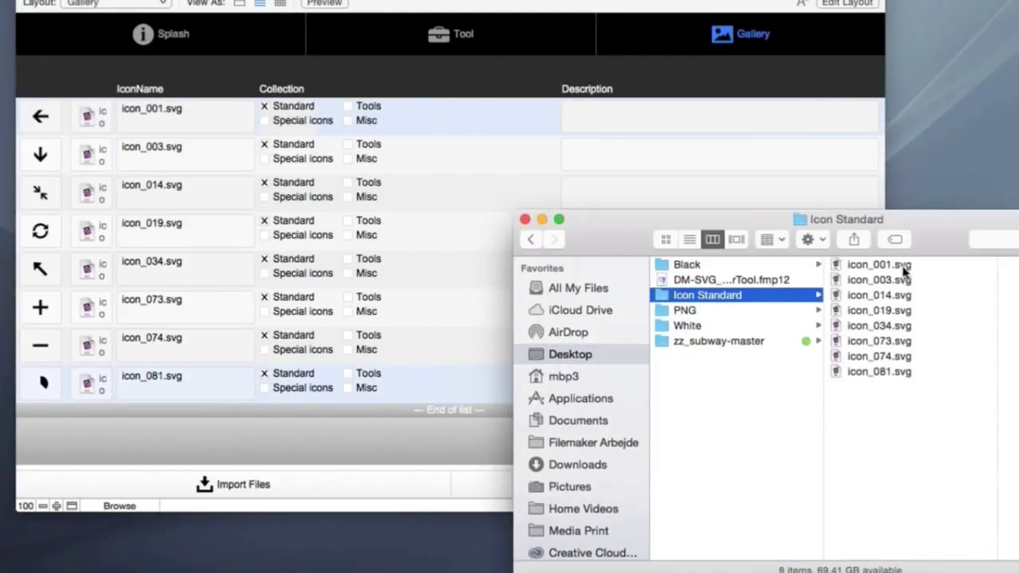
{"action": "left_click", "coordinate": [904, 264]}
{"action": "key", "text": "Down"}
{"action": "key", "text": "Down"}
{"action": "key", "text": "Down"}
{"action": "key", "text": "Down"}
{"action": "key", "text": "Down"}
{"action": "key", "text": "Down"}
{"action": "key", "text": "Down"}
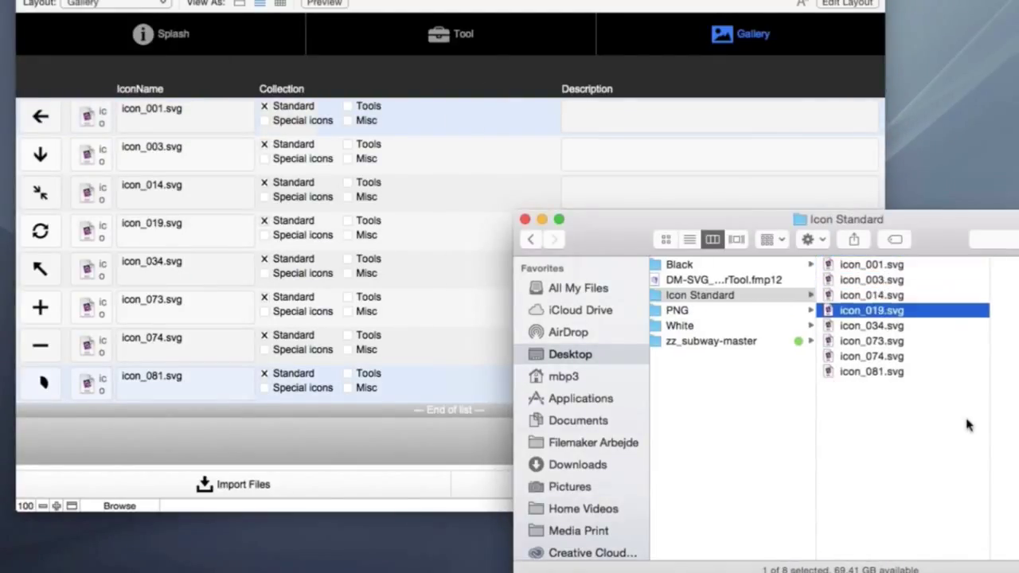
{"action": "key", "text": "Left"}
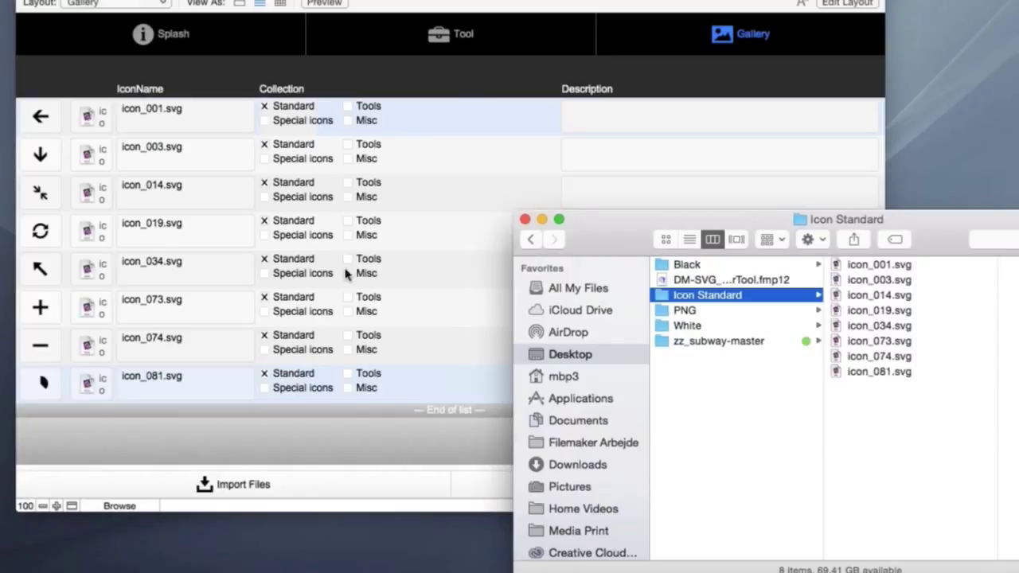
- Back in the FileMaker Gallery, rename the icon_001.svg record as Arrow_Left
{"action": "left_click", "coordinate": [199, 118]}
{"action": "left_click", "coordinate": [195, 109]}
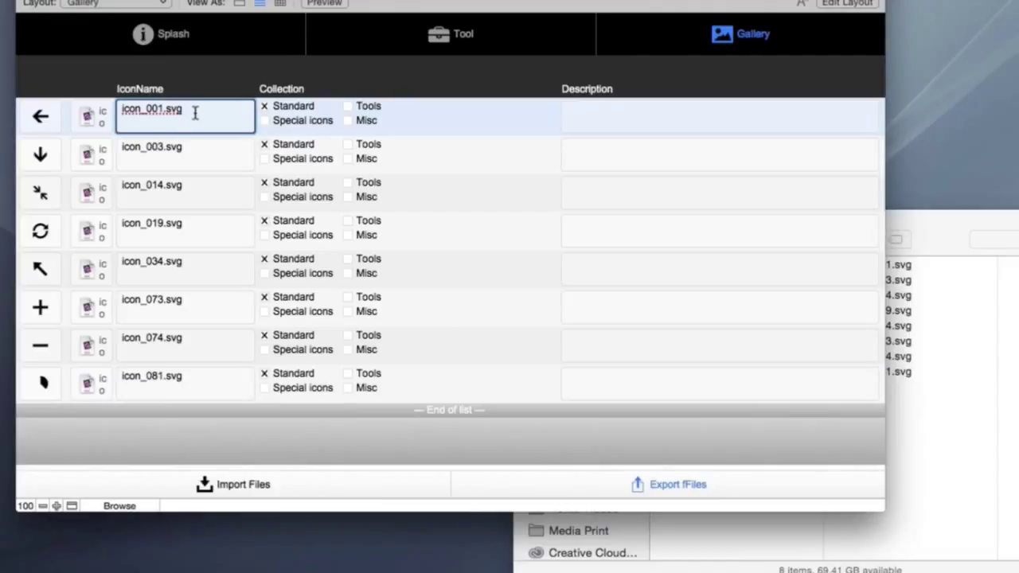
{"action": "key", "text": "super+a"}
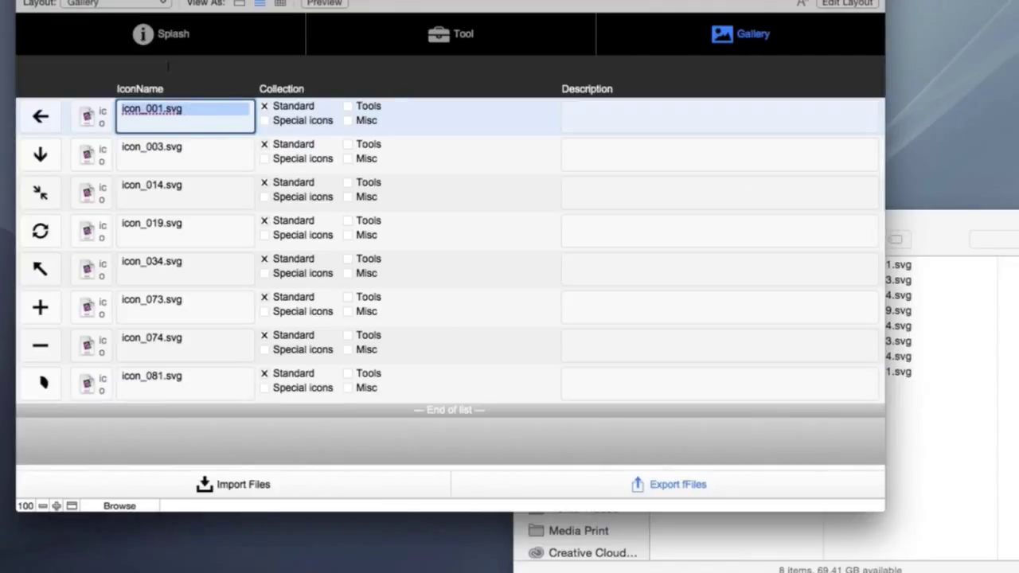
{"action": "type", "text": "Arrow_Le"}
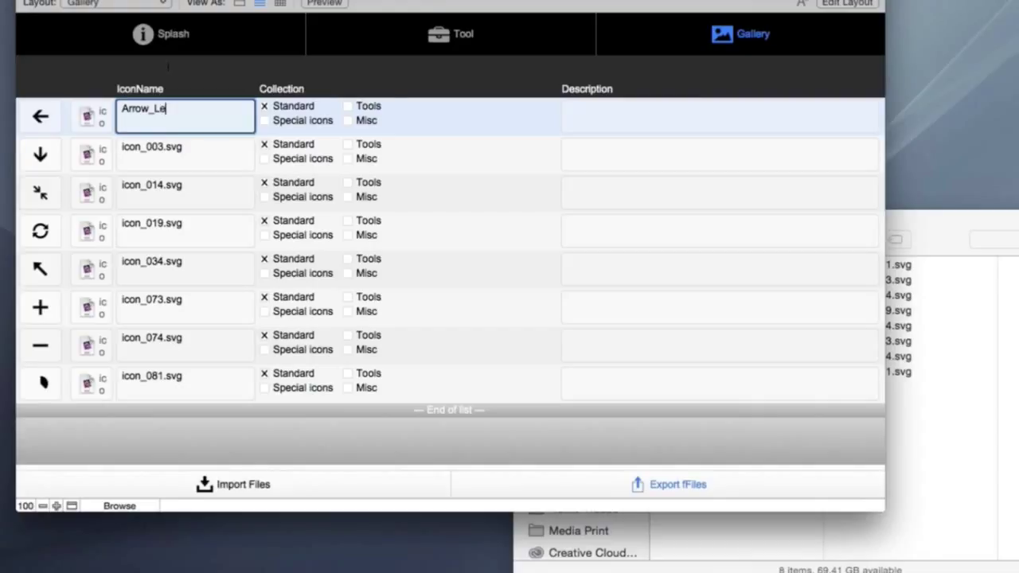
{"action": "type", "text": "fte"}
{"action": "key", "text": "BackSpace"}
{"action": "key", "text": "Tab"}
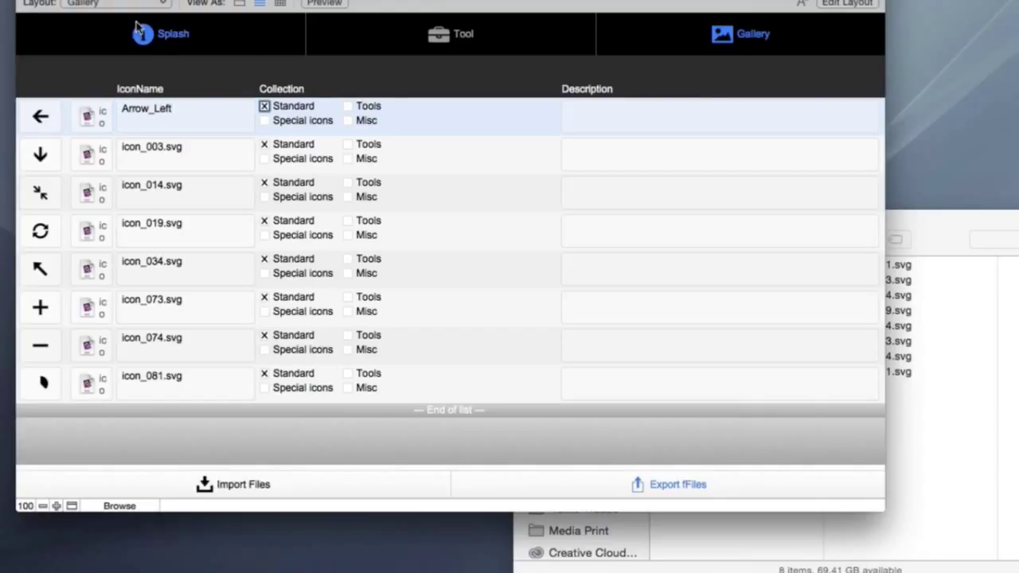
- Rename the icon_003.svg record as Arrow_down, commit the change and go to the Tool layout
{"action": "left_click", "coordinate": [213, 164]}
{"action": "key", "text": "super+a"}
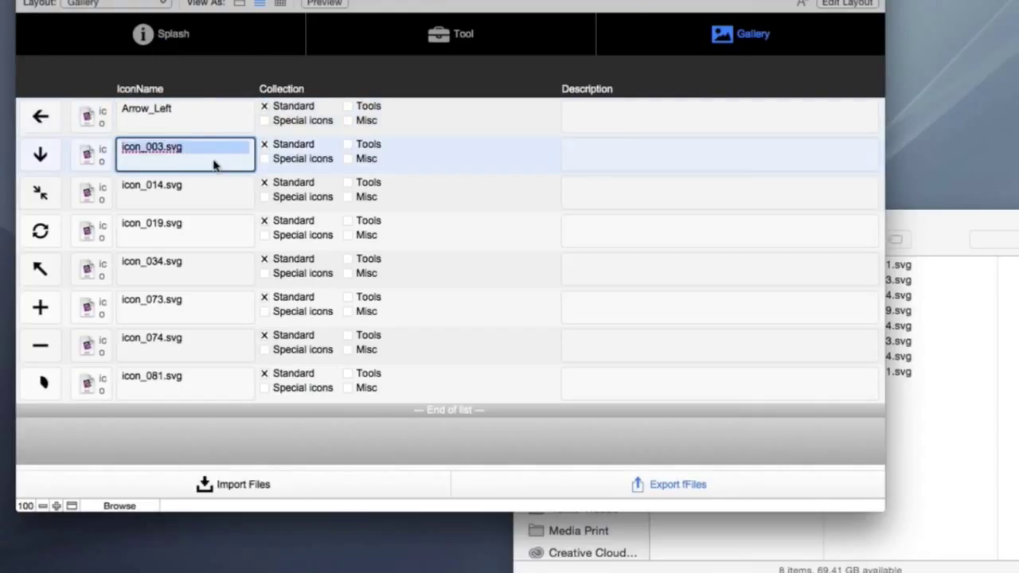
{"action": "type", "text": "Arrow"}
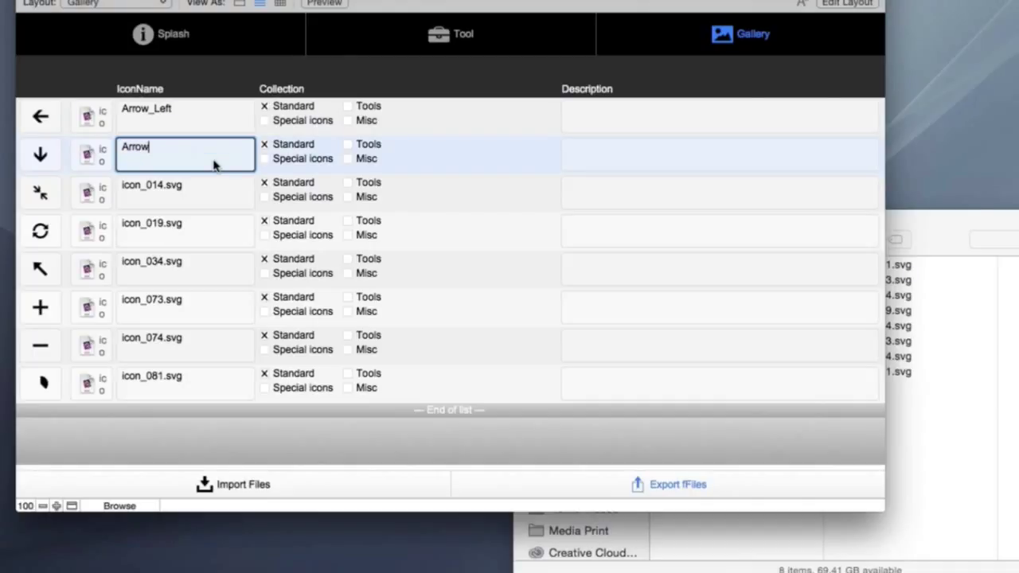
{"action": "type", "text": "_down"}
{"action": "left_click", "coordinate": [215, 86]}
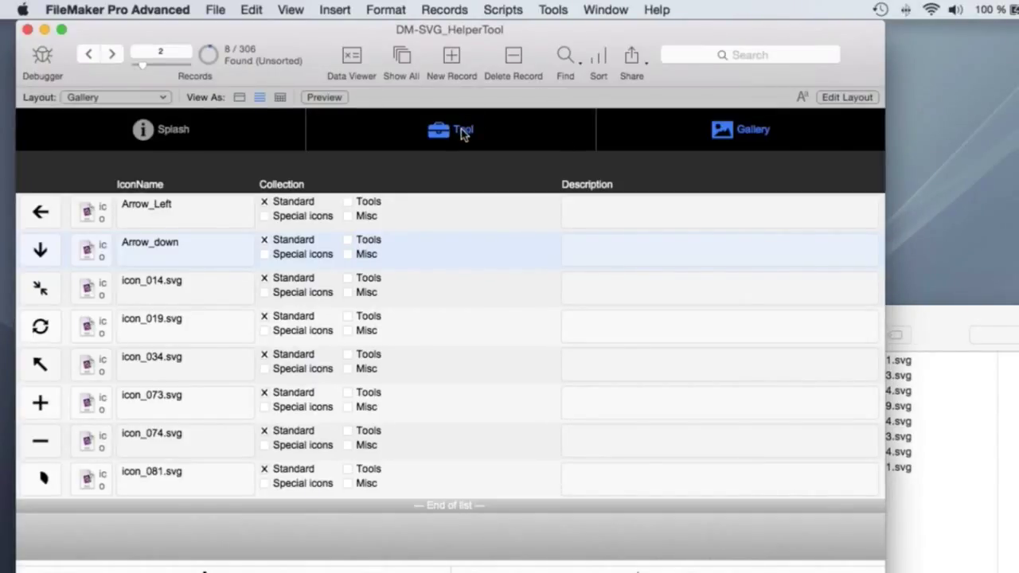
{"action": "left_click", "coordinate": [465, 132]}
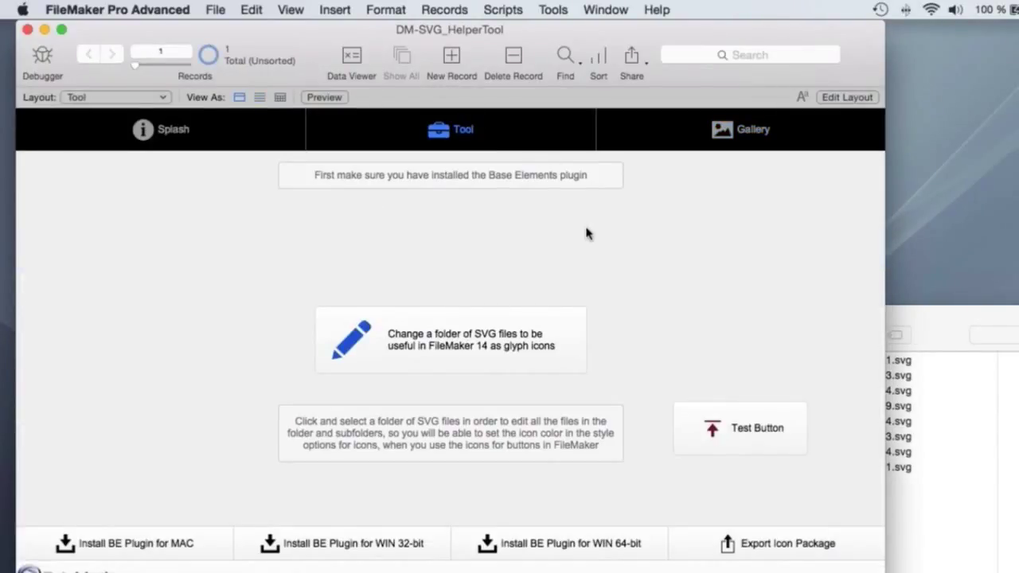